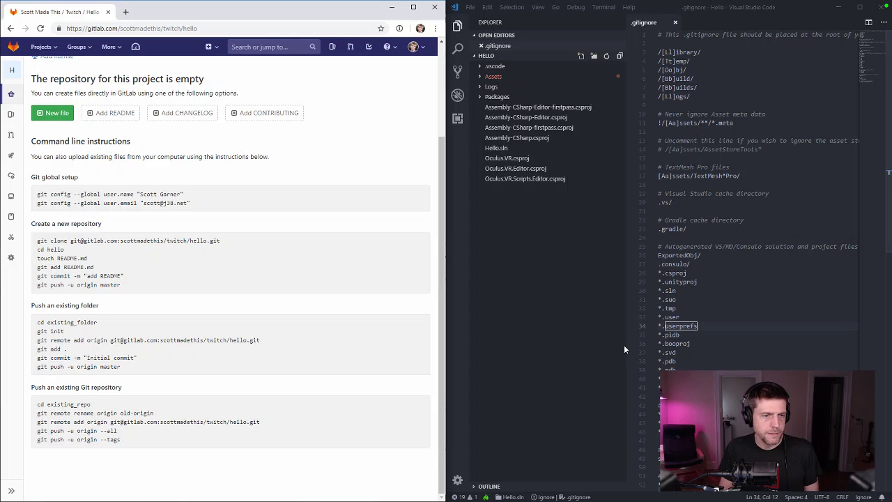
Narrow the file explorer pane in Visual Studio Code and run git init for the Hello project in the integrated terminal
drag(624, 345, 584, 347)
key(ctrl+grave)
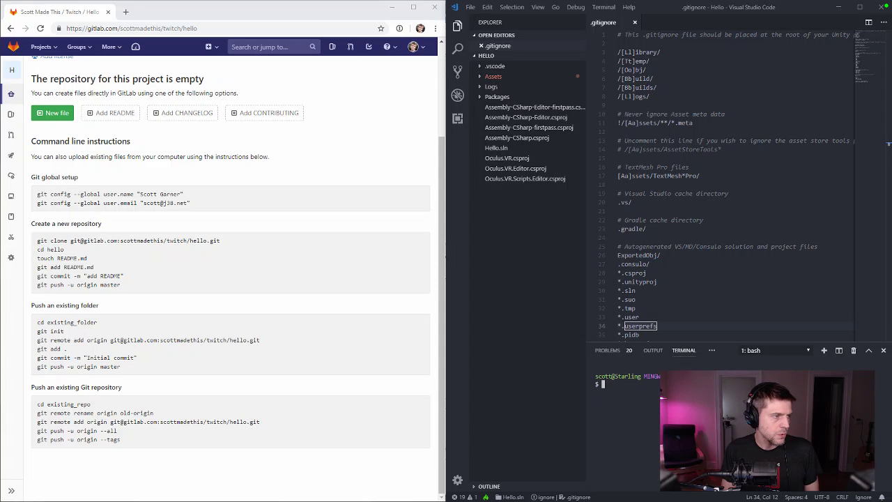
text(git init)
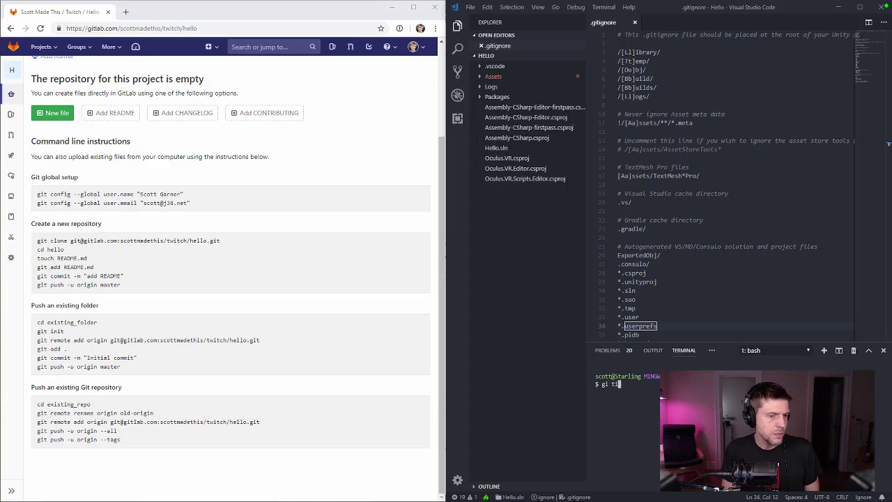
key(BackSpace)
key(BackSpace)
key(BackSpace)
key(BackSpace)
key(BackSpace)
key(BackSpace)
key(BackSpace)
key(BackSpace)
text(g)
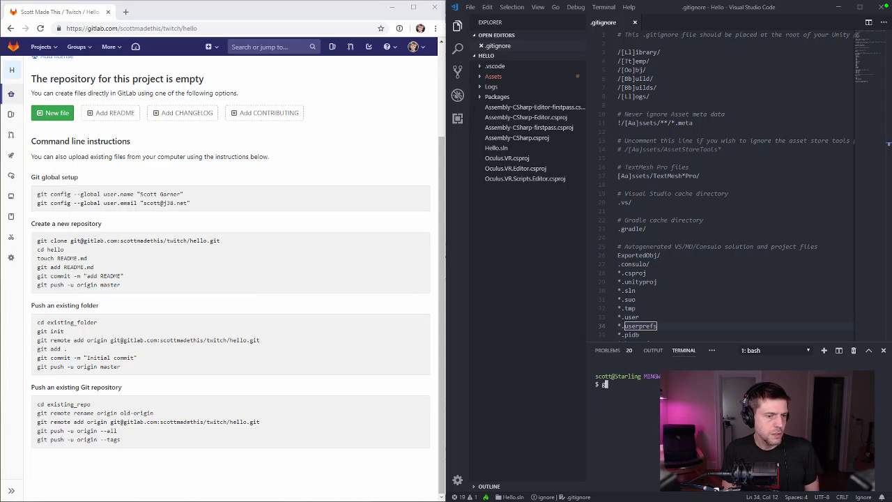
text(it init)
key(Return)
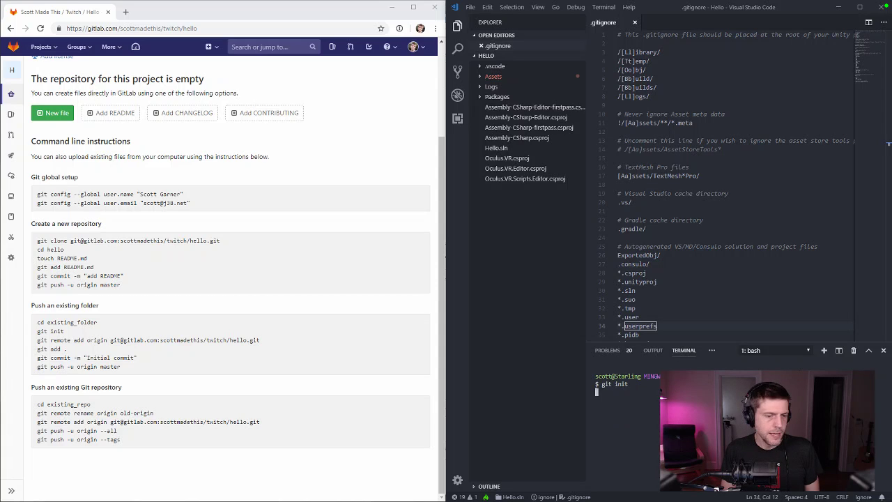
Add the GitLab hello.git repository's SSH address as the remote named origin, copying the address from the project's instructions
text(git remote add ori)
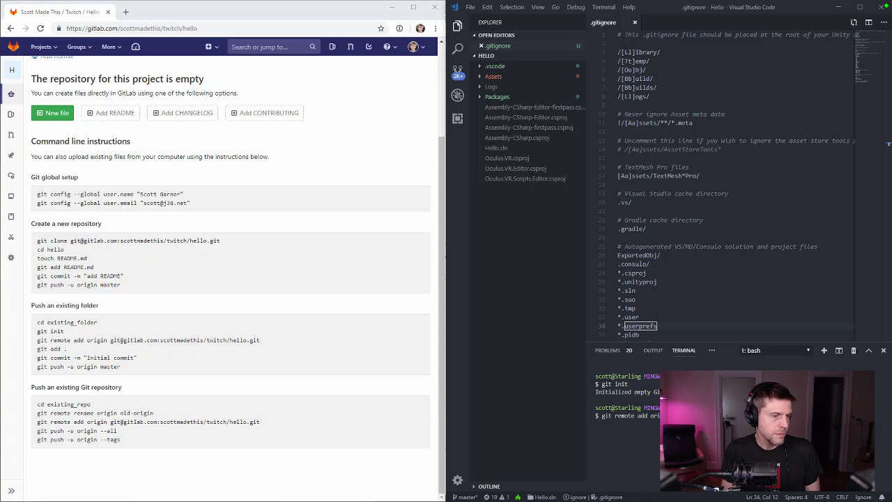
drag(260, 341, 110, 341)
click(487, 439)
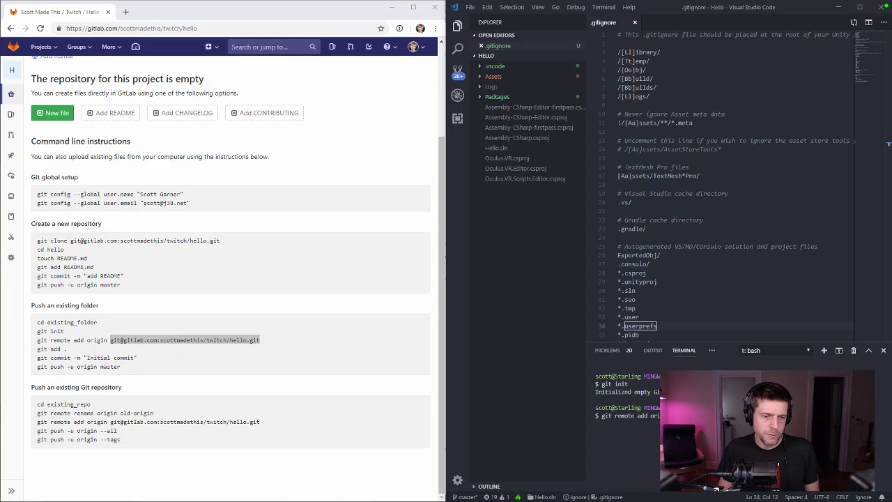
key(Return)
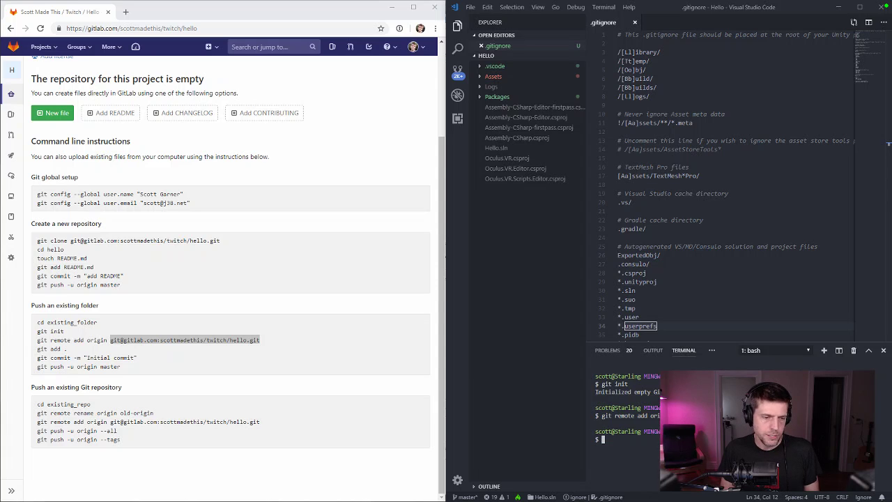
Stage all the project's files with git add
text(git ad)
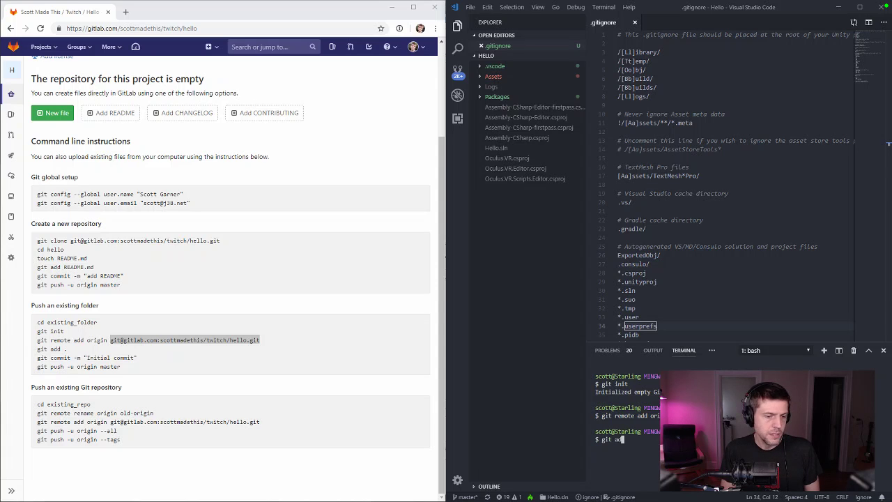
text(d .)
key(Return)
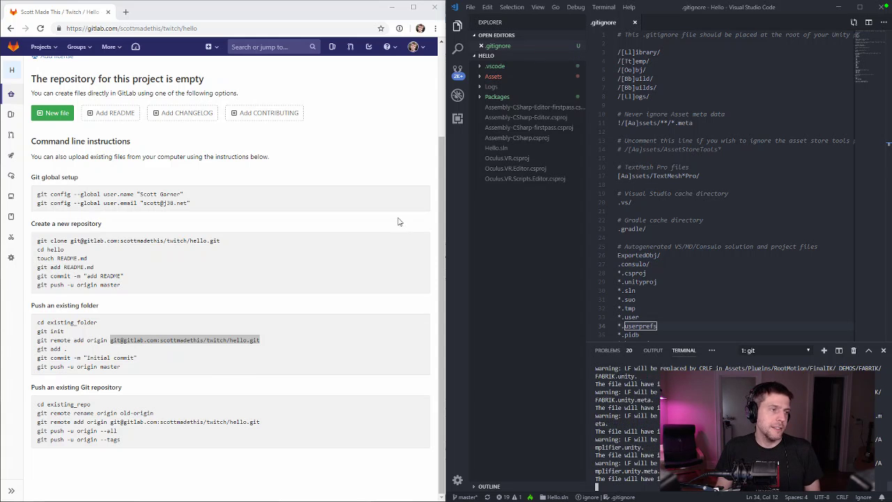
Switch to Chrome, search for "unity asset store" in a new tab, and open the store's May Madness Sale listing
click(315, 239)
key(ctrl+t)
text(unity asset store)
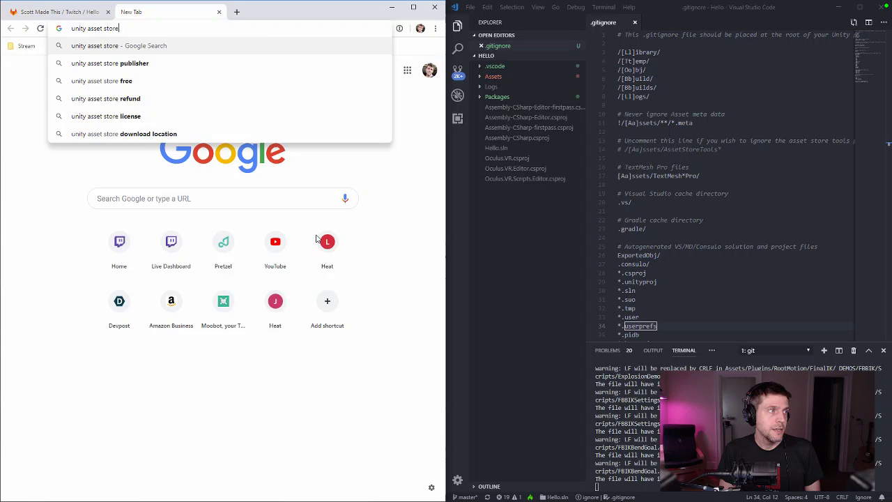
key(Return)
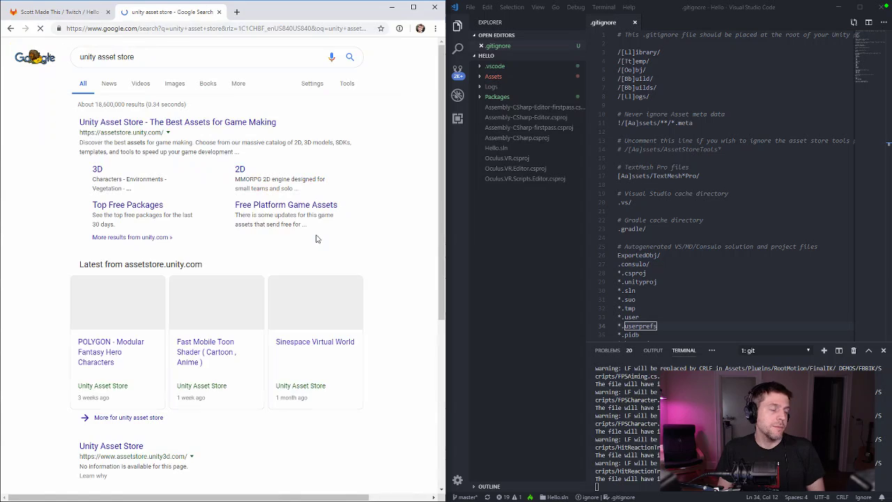
click(216, 125)
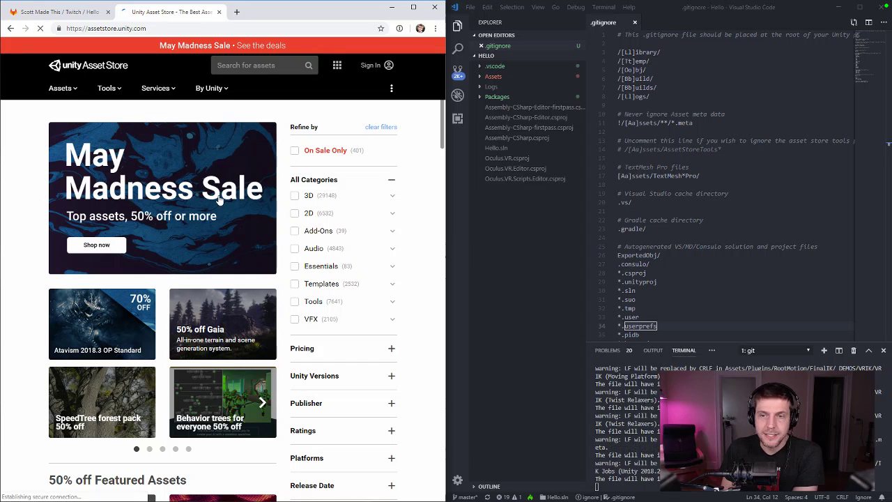
click(139, 188)
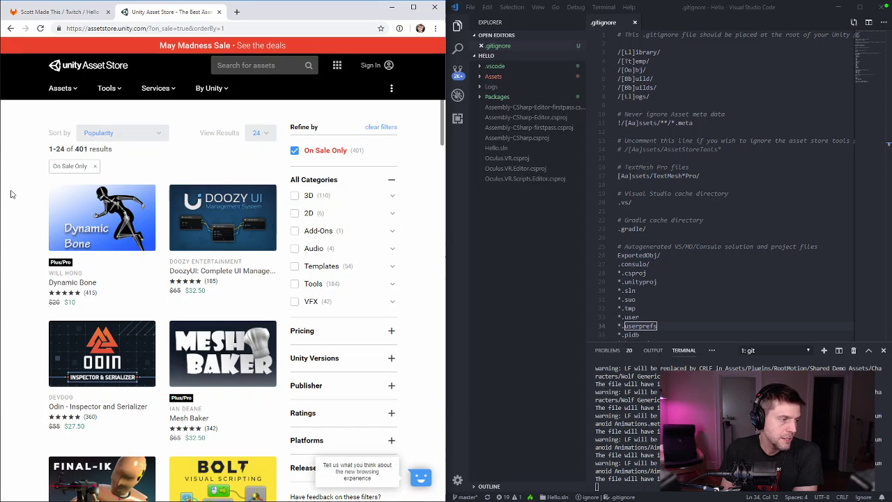
Open the Odin - Inspector and Serializer and Mesh Baker assets from the sale listing in separate new browser tabs
scroll(10, 194, down, 1)
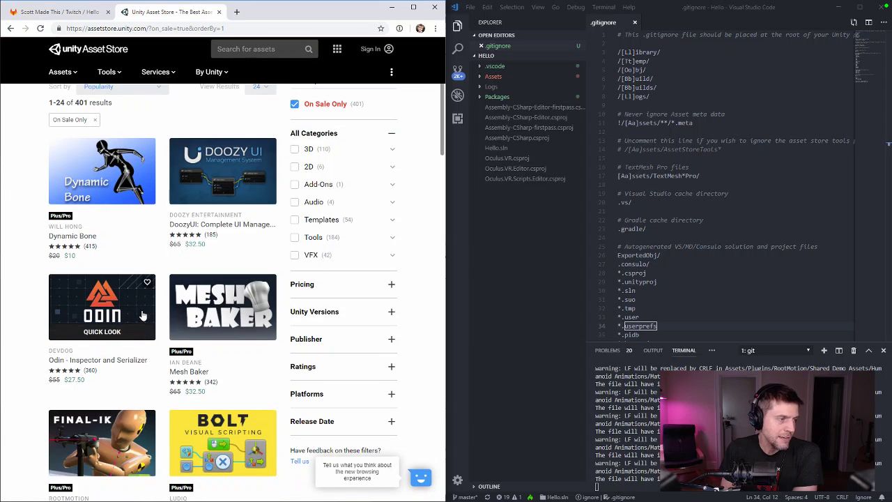
right_click(120, 310)
click(139, 315)
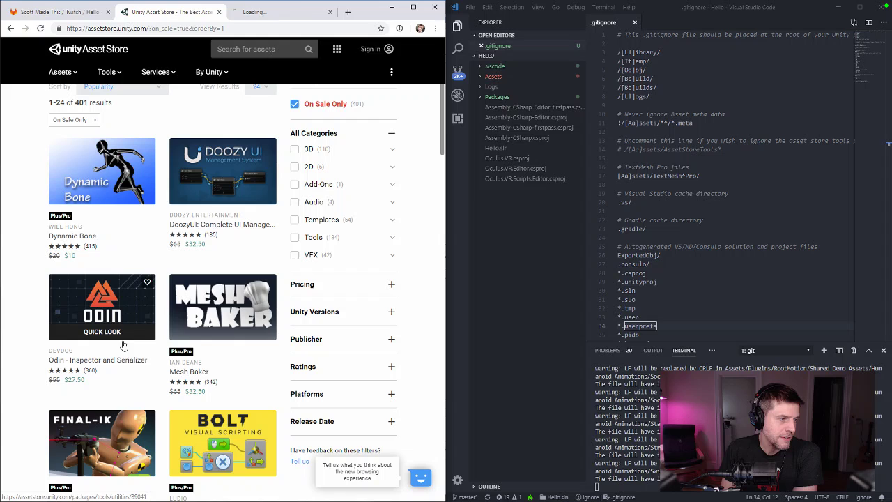
right_click(226, 320)
click(251, 323)
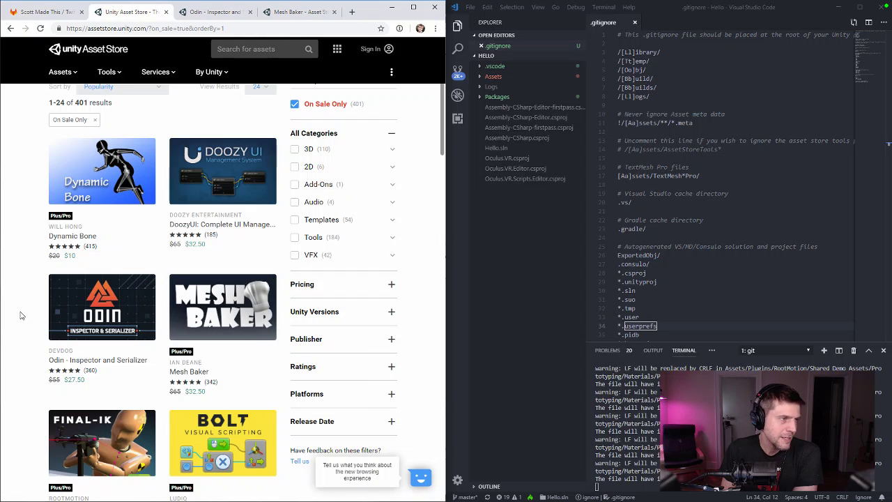
Look through the remaining discounted assets on the first page of the sale listing
scroll(22, 314, down, 2)
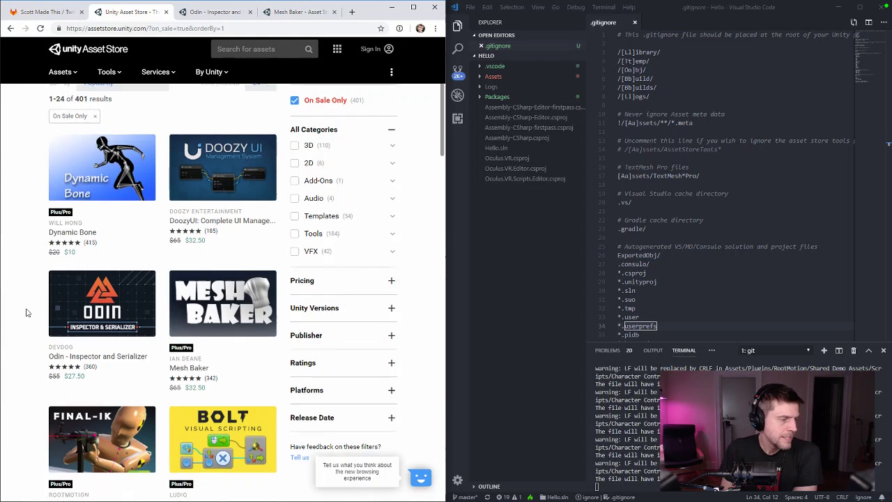
scroll(27, 311, down, 2)
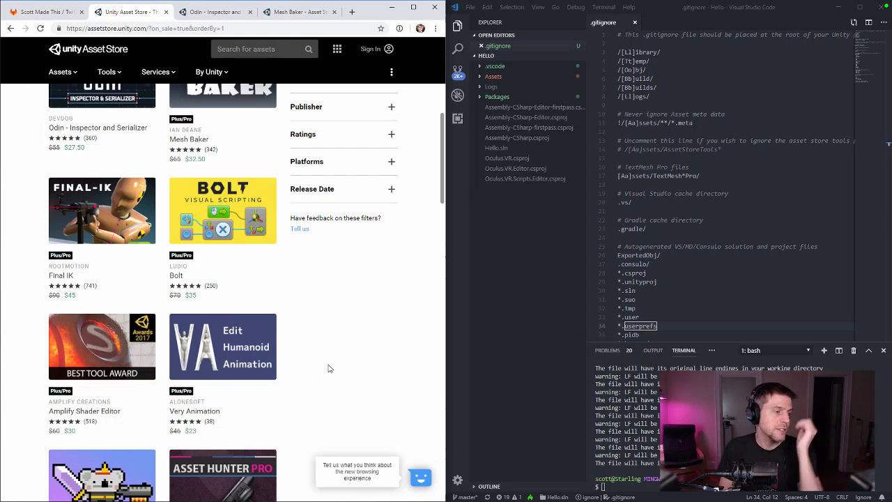
scroll(341, 337, down, 3)
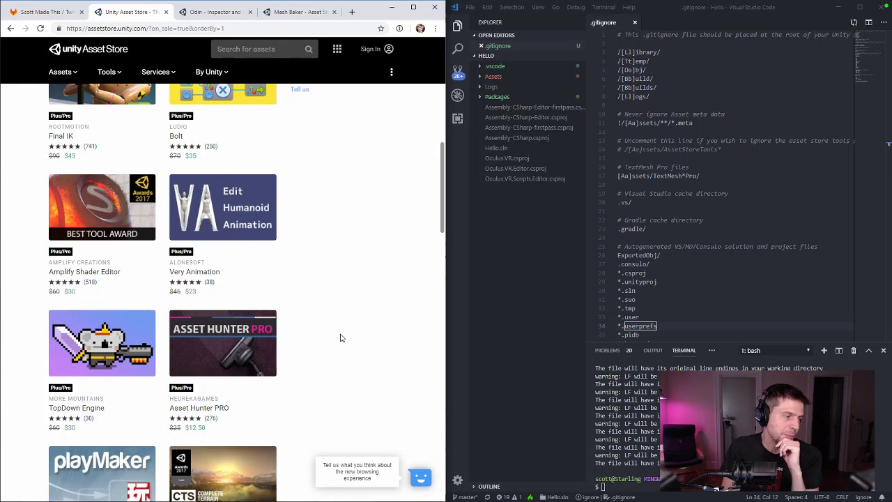
mouse_move(89, 366)
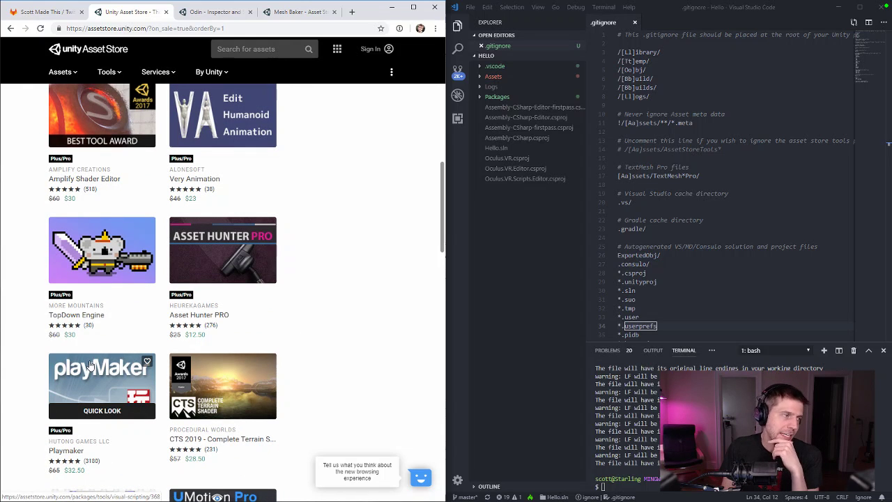
scroll(89, 366, down, 3)
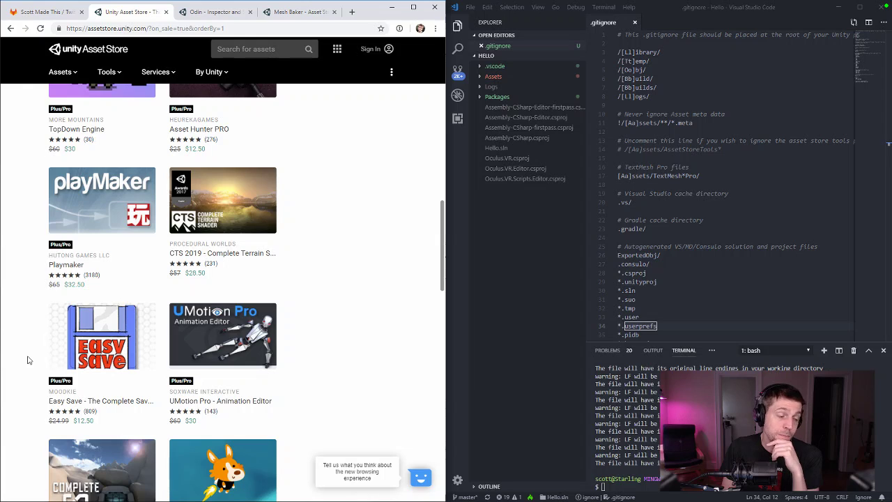
scroll(27, 360, down, 2)
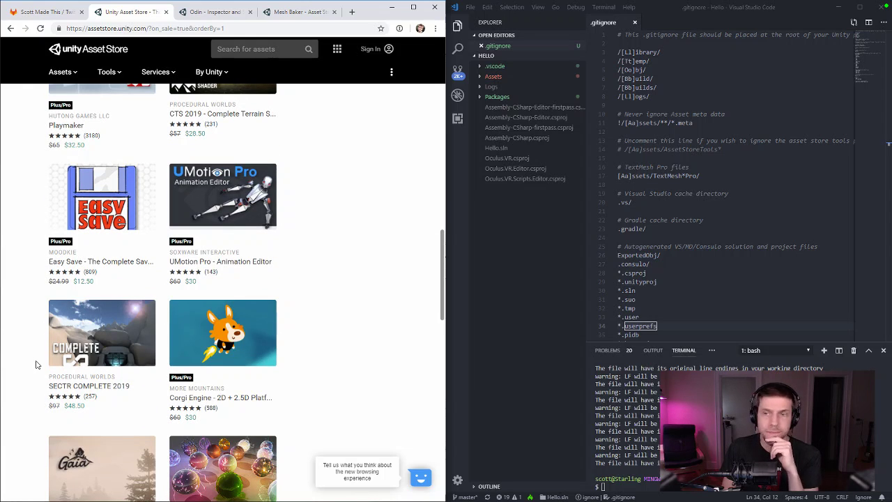
scroll(39, 359, down, 3)
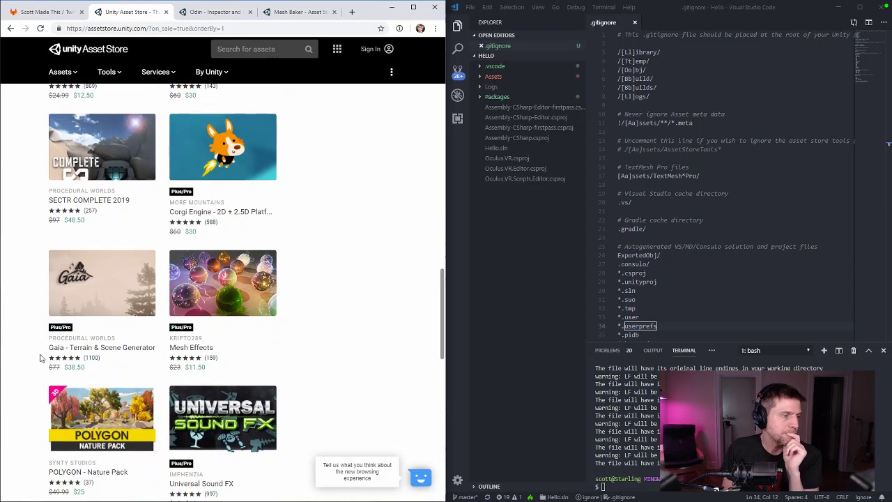
scroll(40, 358, down, 3)
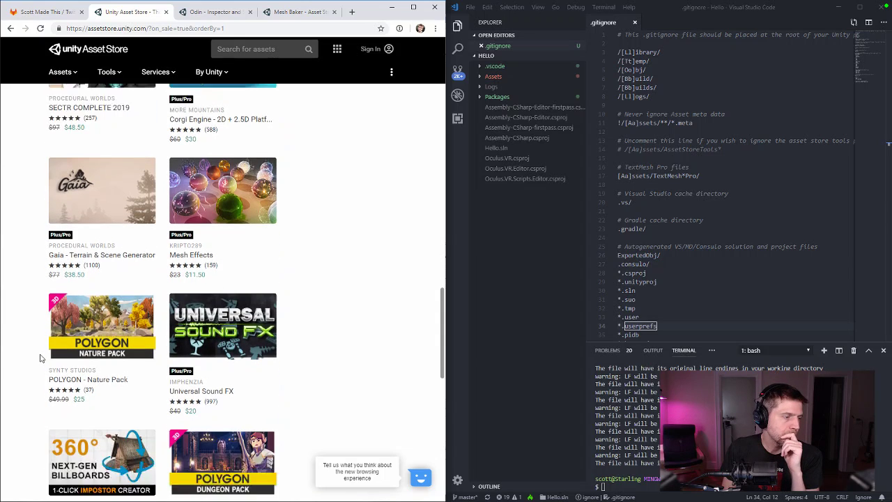
scroll(40, 358, down, 2)
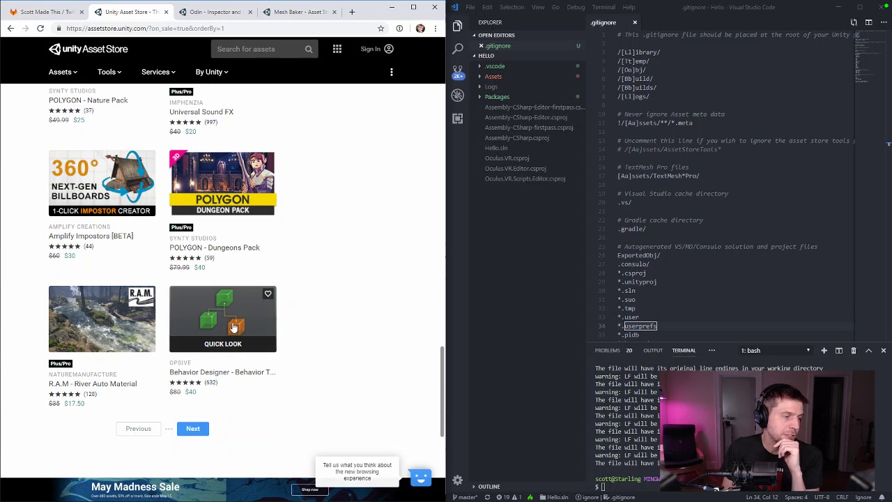
Go to the next page of sale results and open the PuppetMaster asset in a new browser tab
click(188, 429)
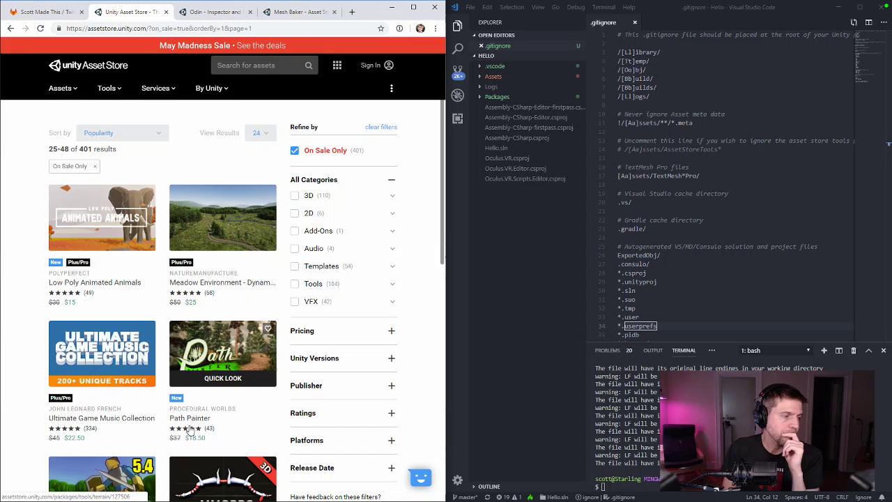
scroll(188, 429, down, 3)
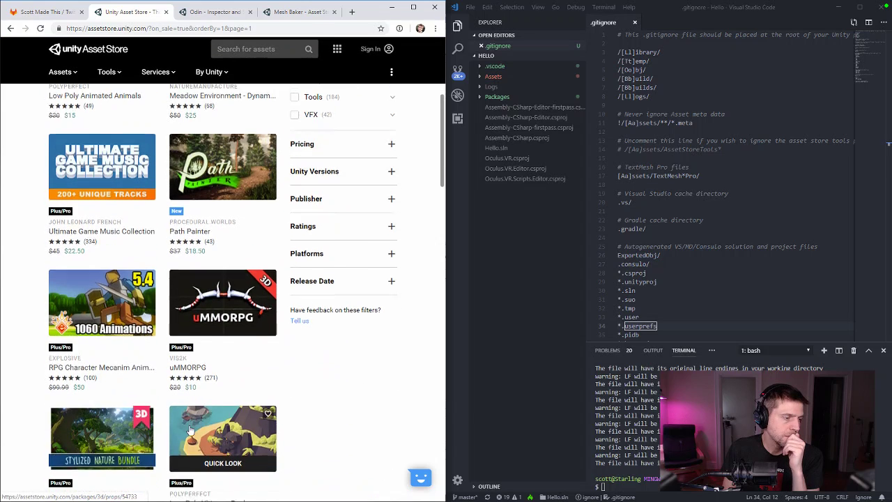
scroll(189, 430, down, 3)
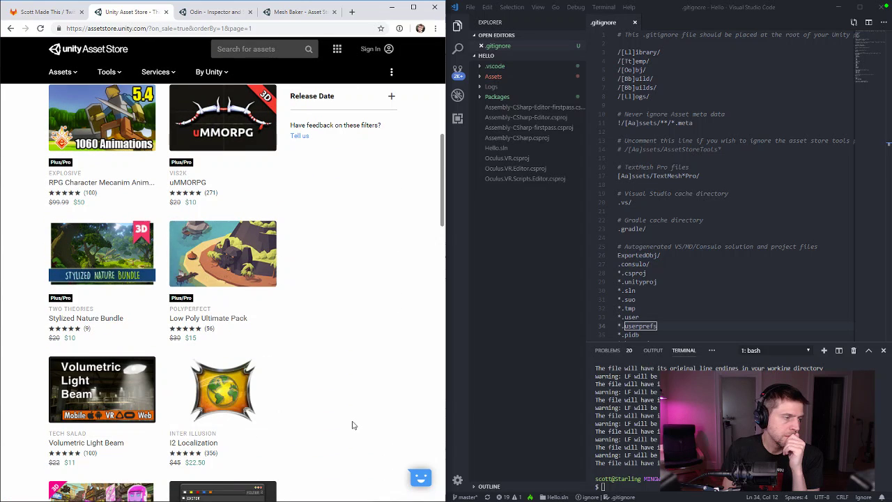
scroll(353, 425, down, 3)
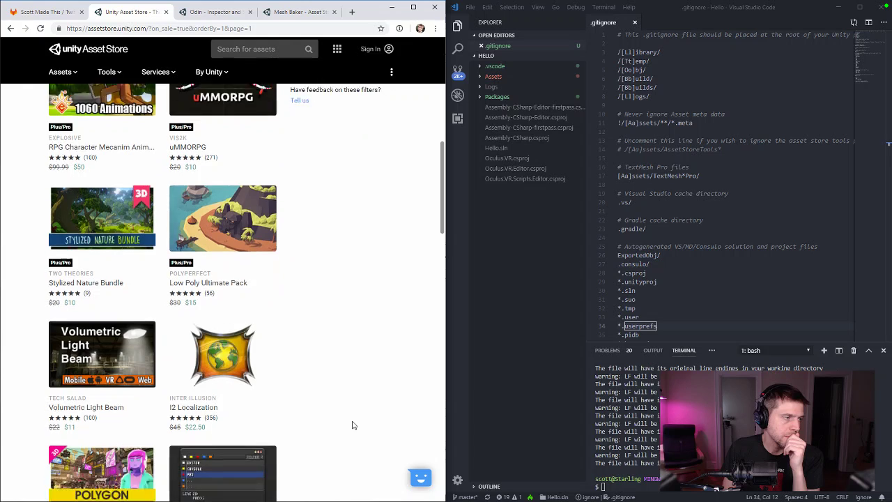
scroll(353, 425, down, 6)
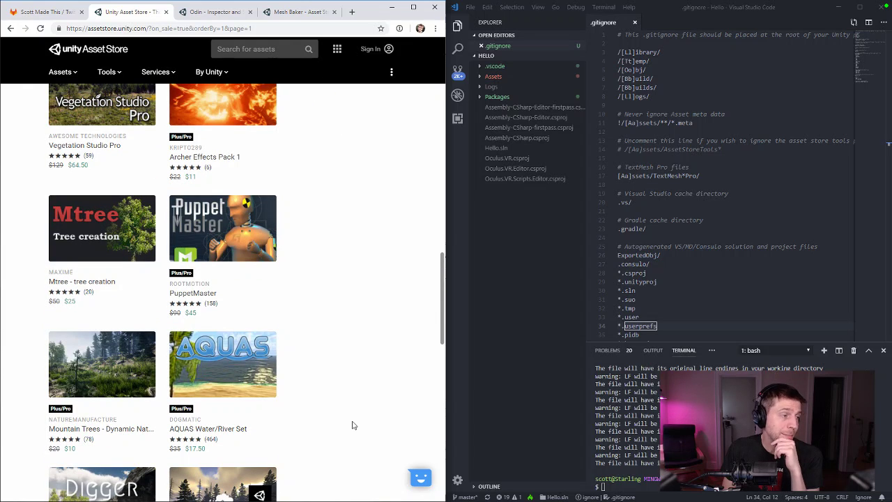
right_click(243, 203)
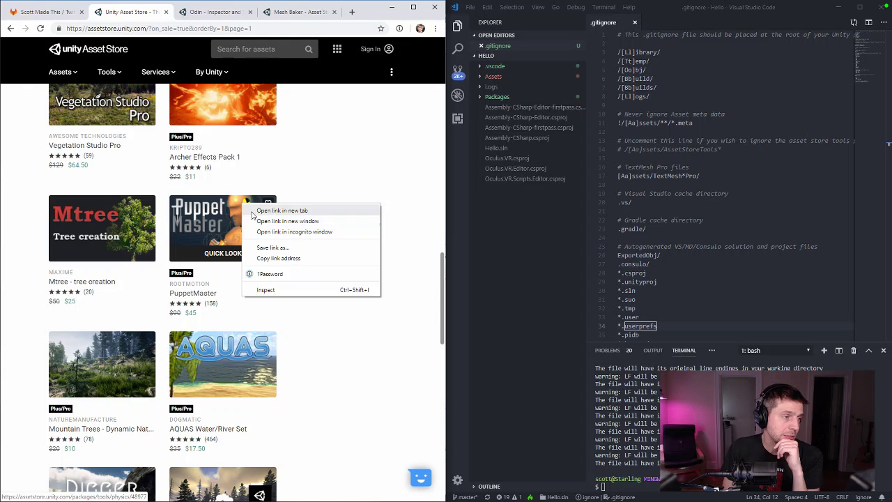
click(253, 211)
Look over the remaining assets on the second sale page and examine the PuppetMaster product page
scroll(342, 333, down, 4)
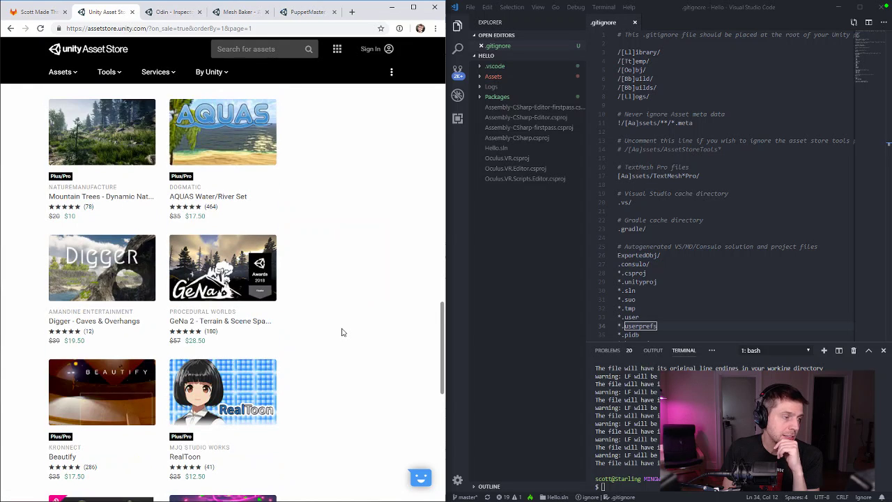
scroll(342, 333, down, 4)
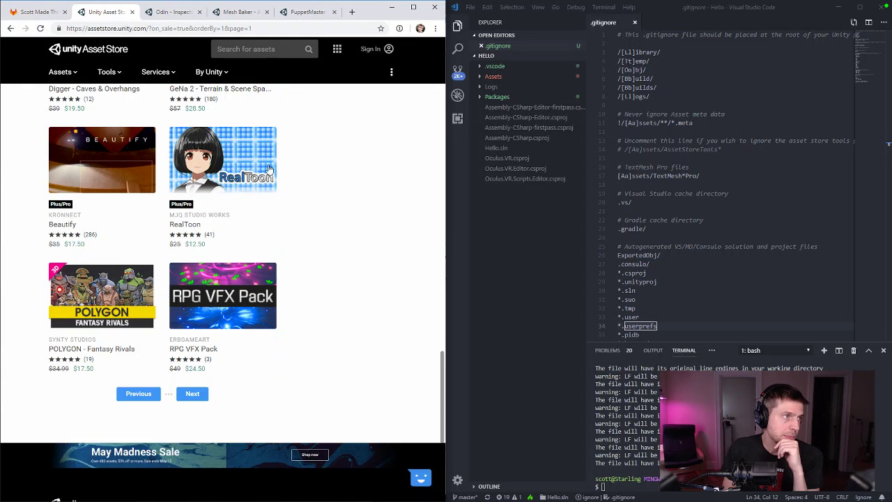
click(300, 12)
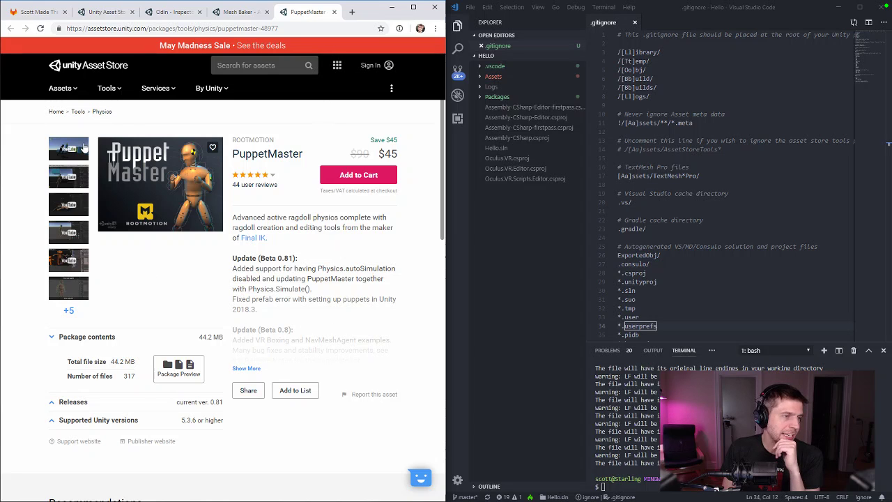
scroll(123, 227, down, 5)
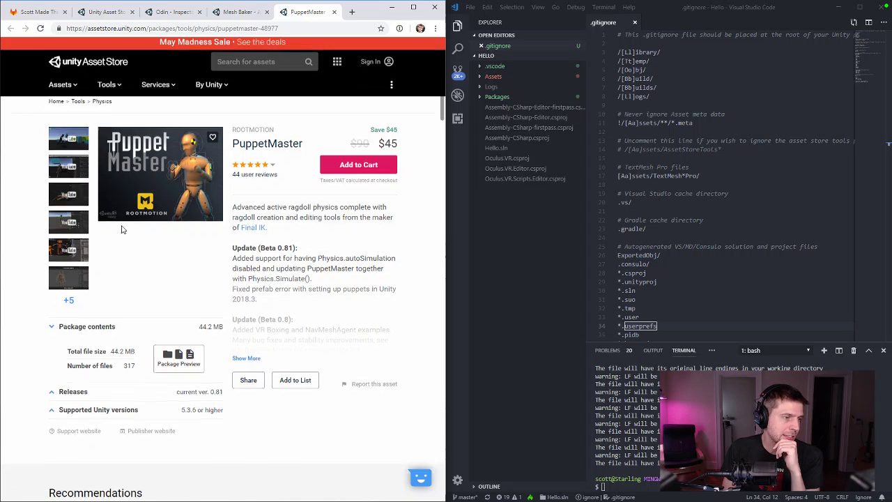
Look over the rest of the PuppetMaster page and close all Unity Asset Store tabs, keeping only the GitLab project page
scroll(123, 228, down, 1)
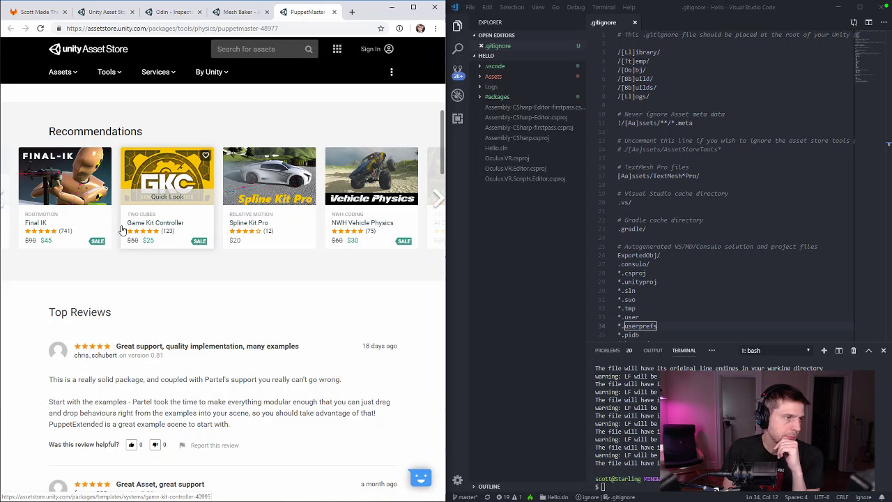
scroll(123, 227, up, 6)
click(334, 12)
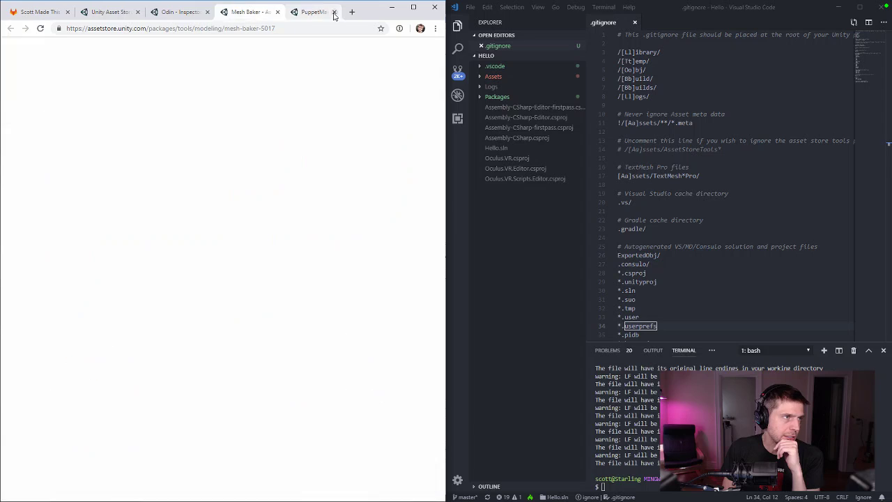
click(333, 13)
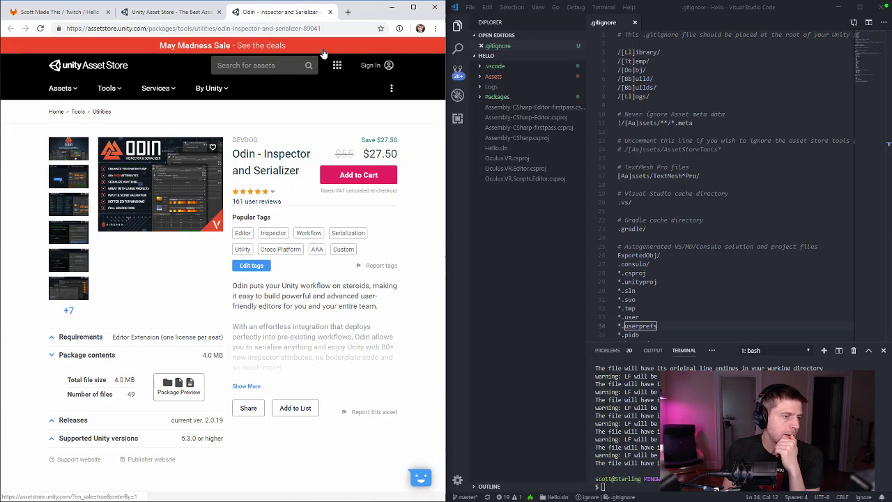
click(330, 11)
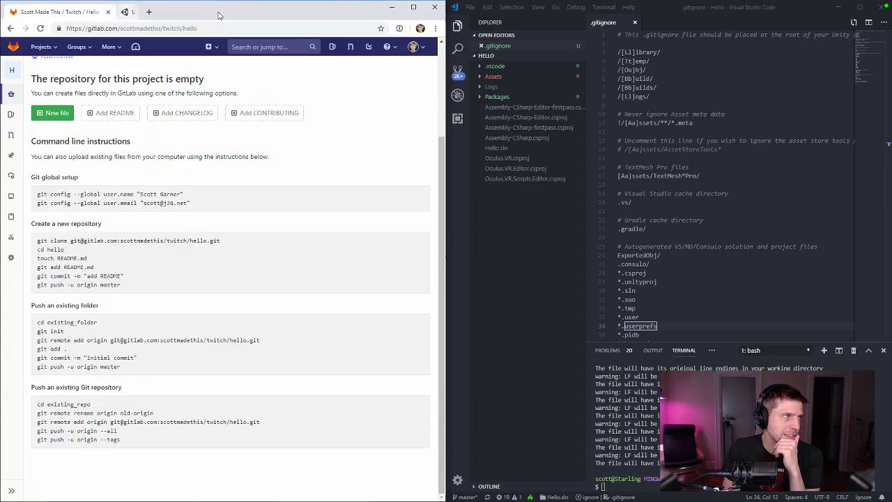
click(219, 12)
Clear the Visual Studio Code terminal and check the recently run Git commands in its history
click(725, 432)
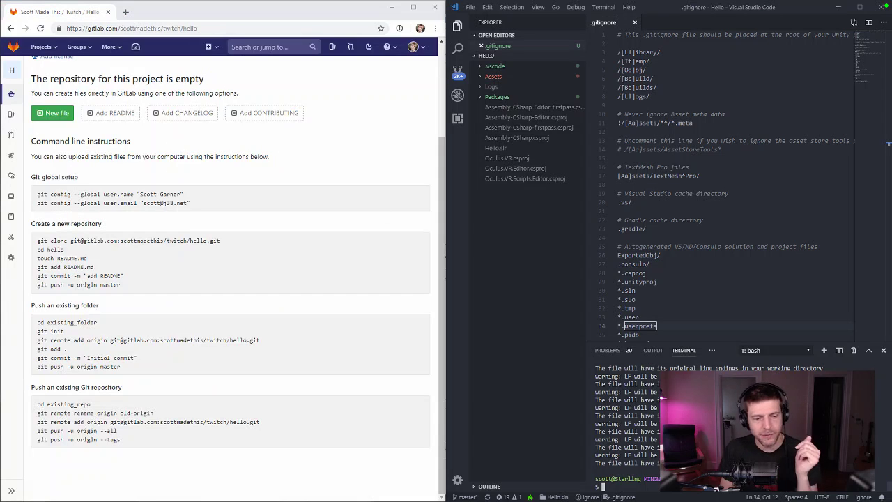
key(ctrl+l)
key(Up)
key(Up)
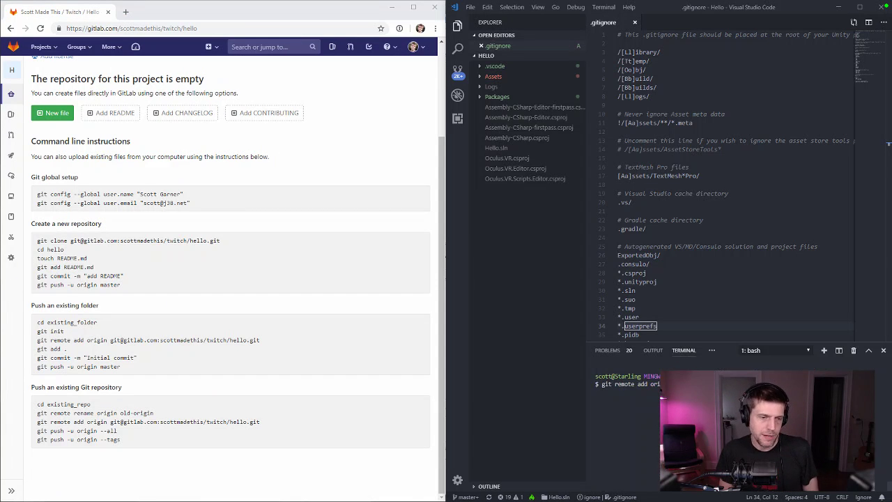
key(Down)
key(Down)
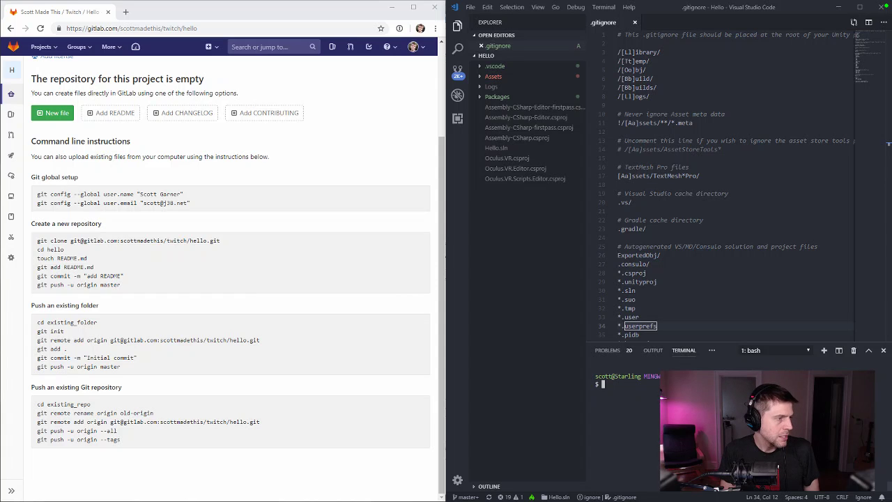
key(Up)
key(Down)
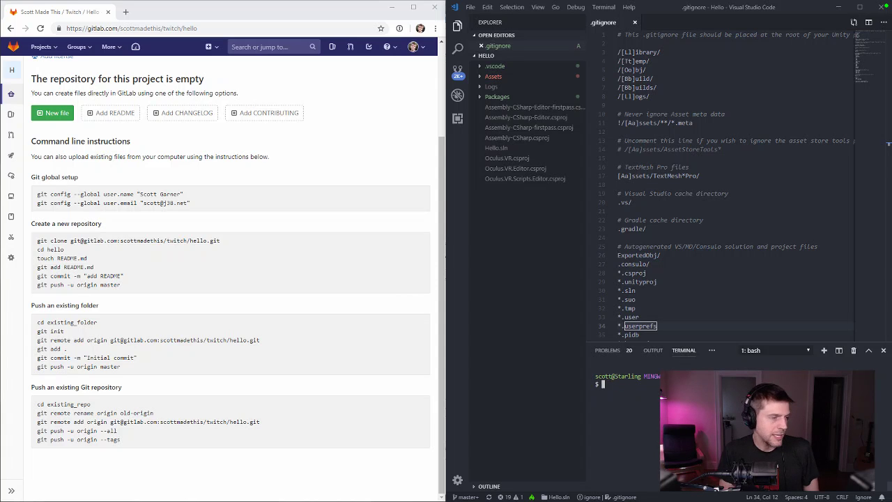
text(git ocmmi)
key(BackSpace)
key(BackSpace)
key(BackSpace)
key(BackSpace)
key(BackSpace)
key(BackSpace)
key(BackSpace)
key(BackSpace)
key(BackSpace)
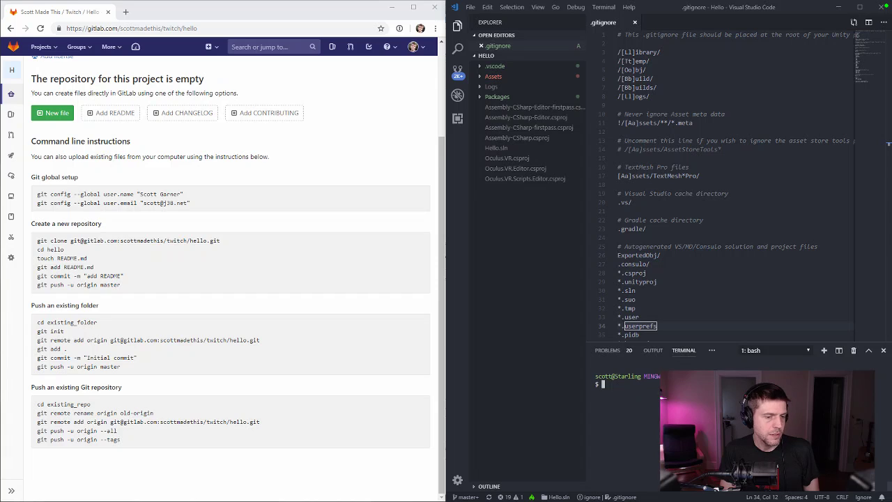
Commit the staged project files with git commit -m and an initial-commit message
text(git commit -m ")
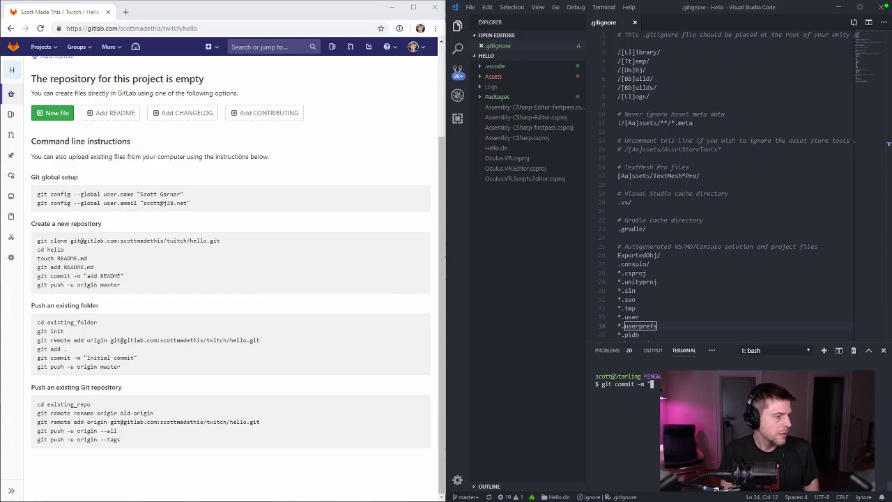
text(Ini)
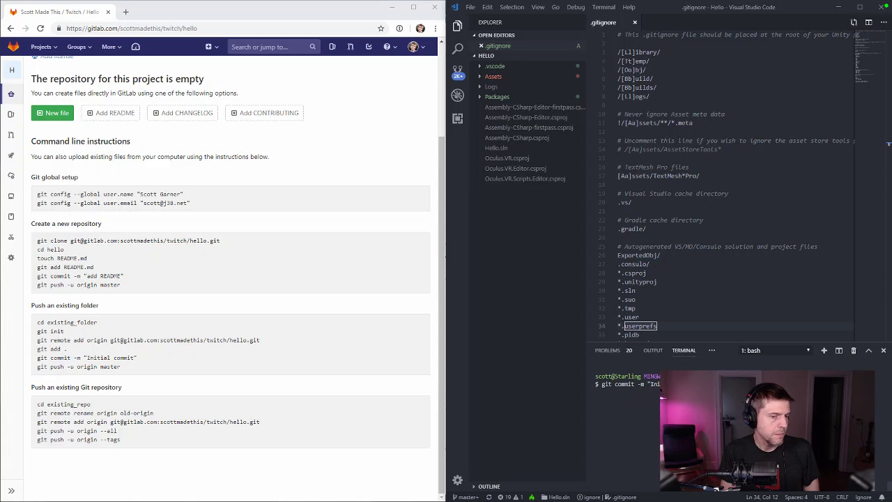
key(Return)
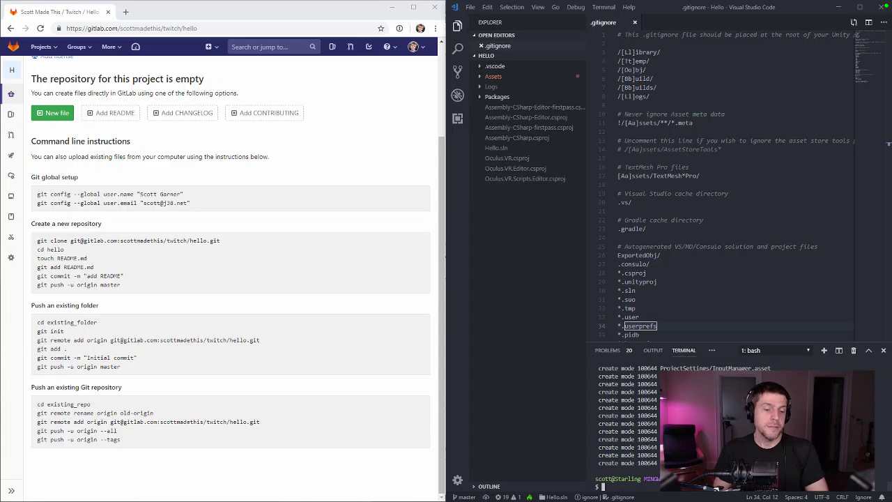
double_click(647, 480)
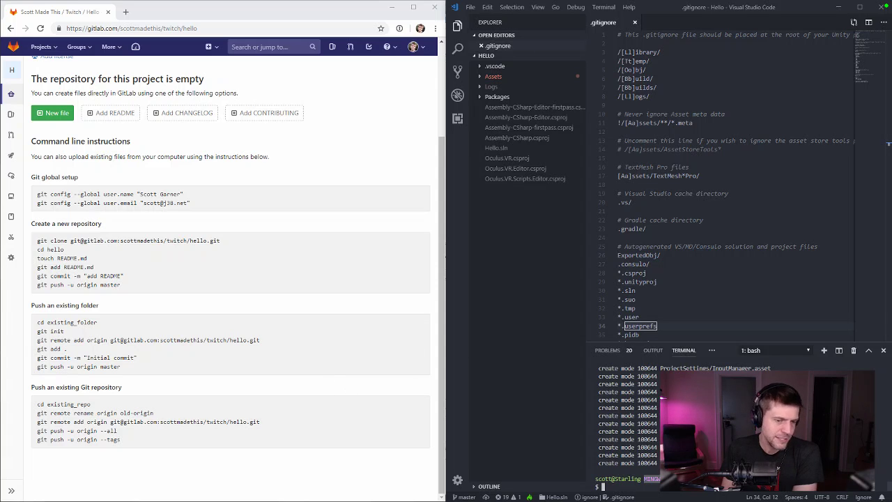
text(git commit -m "Ini)
key(ctrl+c)
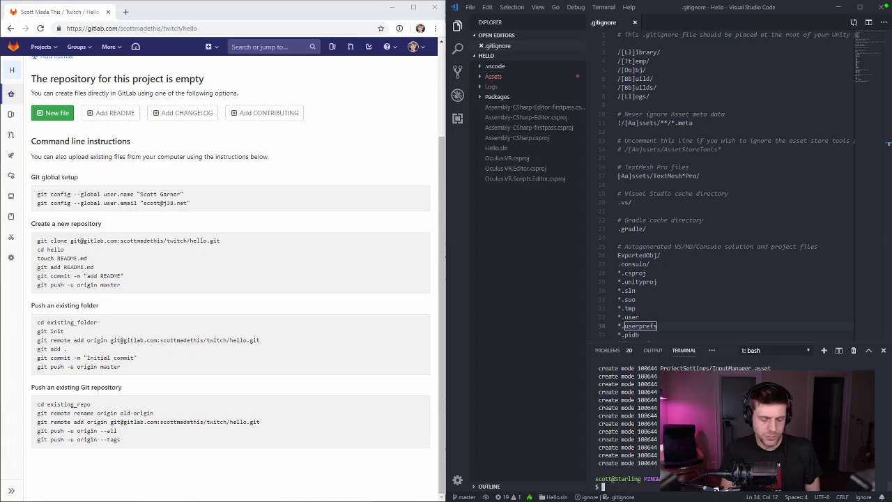
Clear the terminal and try to push the commit with a plain git push
key(ctrl+l)
text(git push)
key(Return)
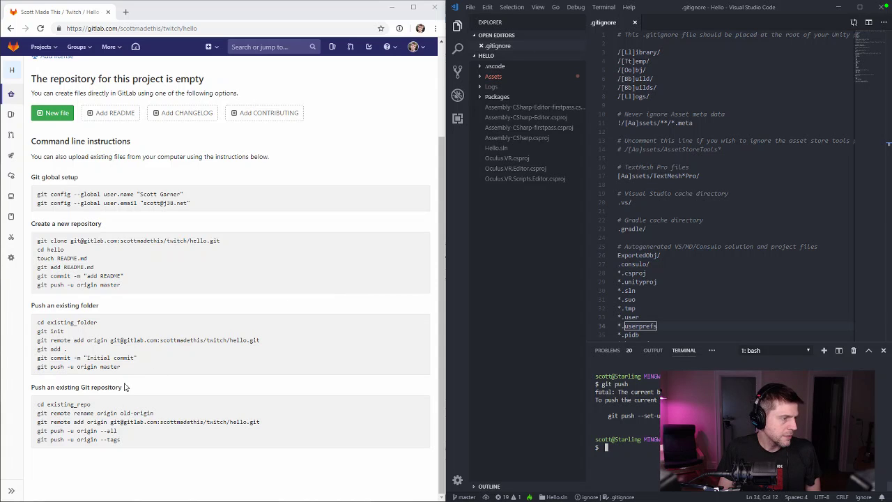
Copy git push -u origin master from GitLab's existing-folder instructions and try running it in the Visual Studio Code terminal
drag(128, 368, 38, 368)
key(ctrl+c)
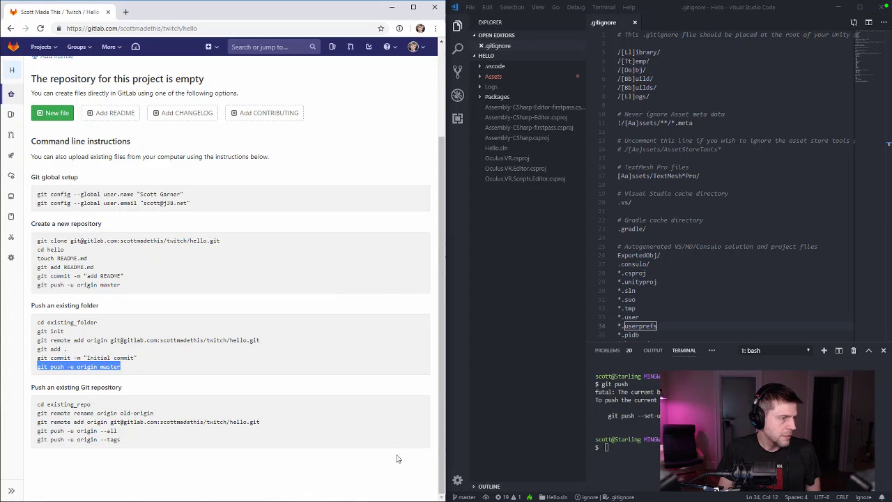
key(alt+Tab)
key(ctrl+v)
key(Return)
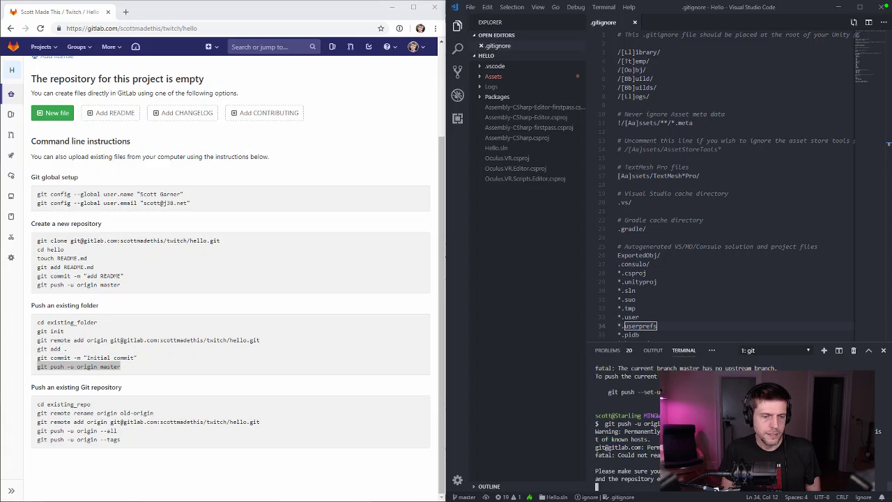
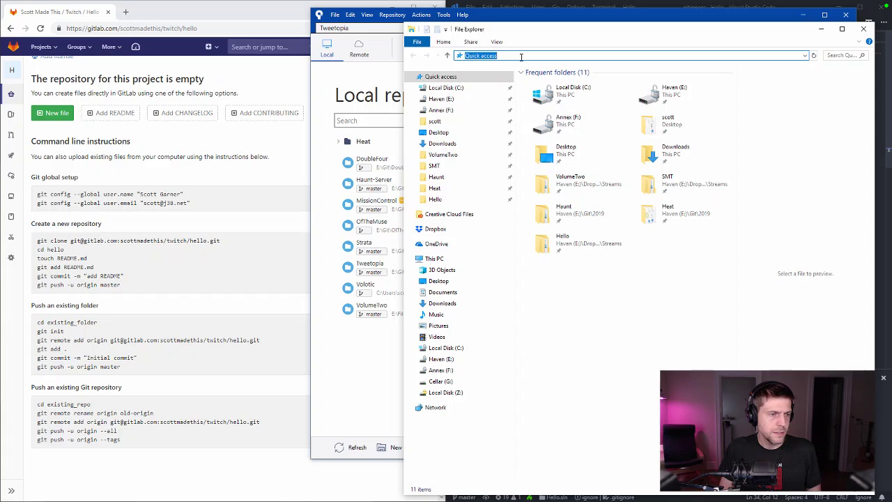
Browse to the Git\2019 folder on the Haven (E:) drive and narrow the File Explorer window to uncover Sourcetree's repository list
click(449, 370)
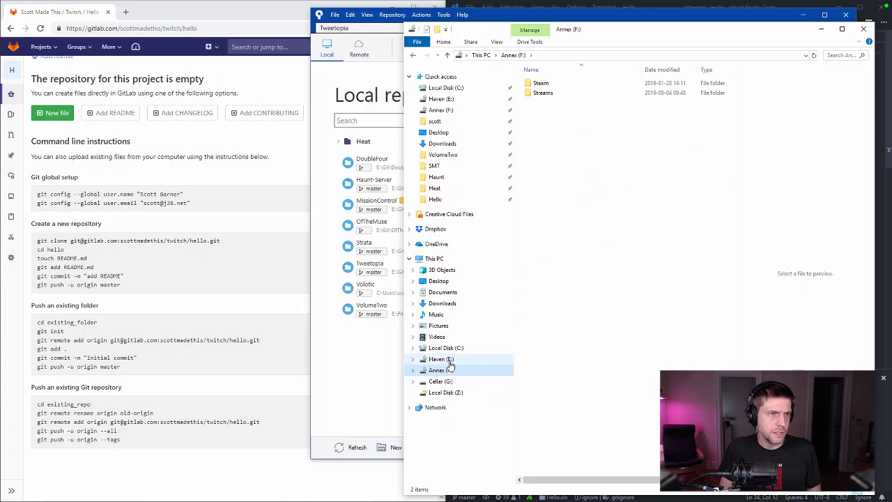
click(446, 359)
double_click(541, 103)
double_click(539, 93)
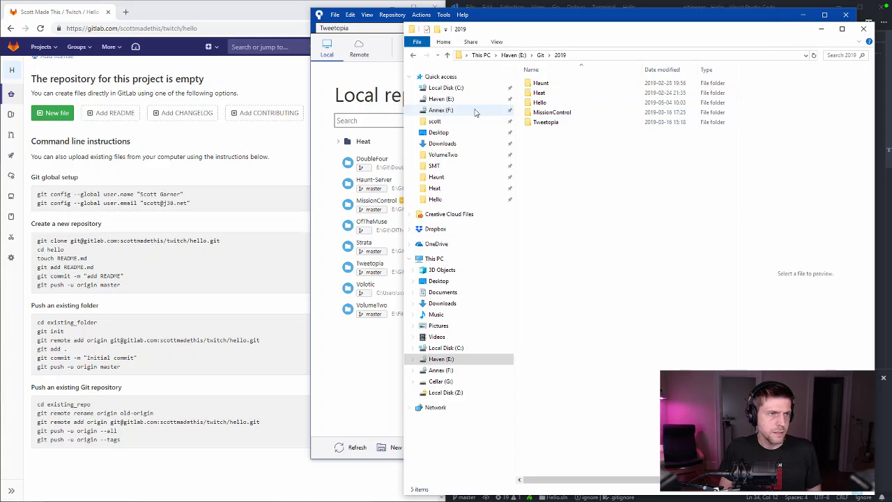
drag(404, 115, 588, 98)
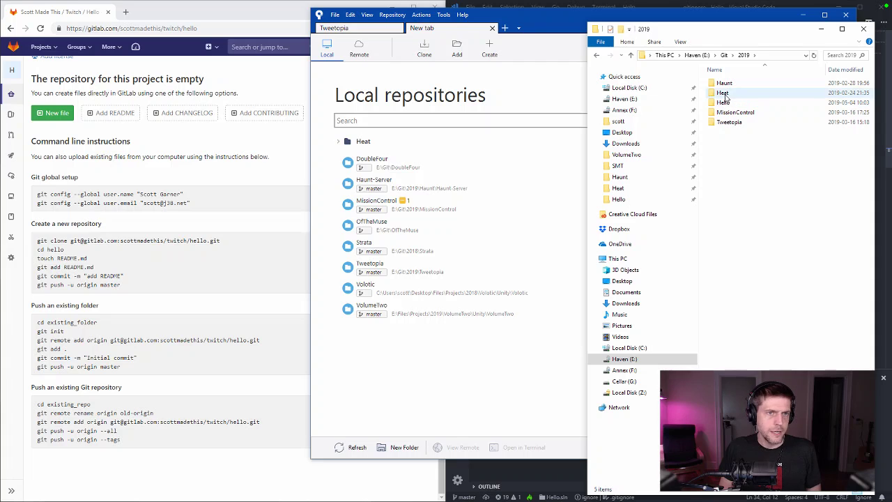
mouse_move(722, 93)
mouse_down()
mouse_move(458, 358)
mouse_move(426, 373)
mouse_up()
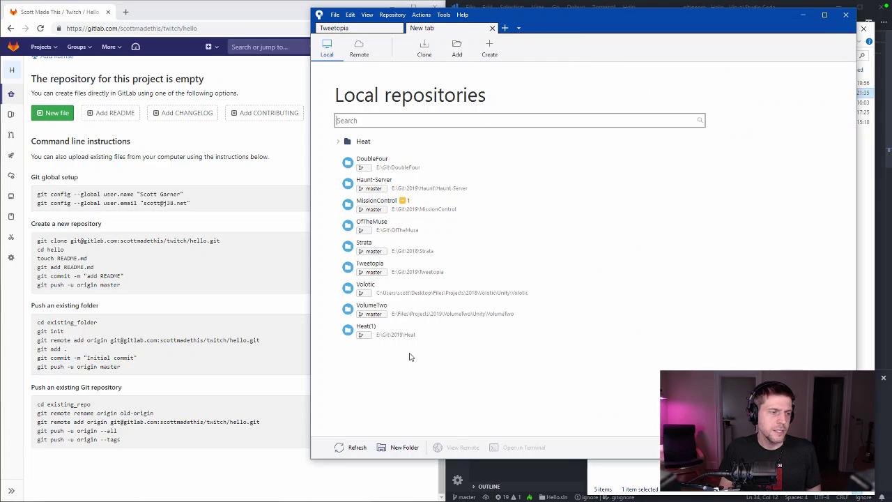
right_click(409, 330)
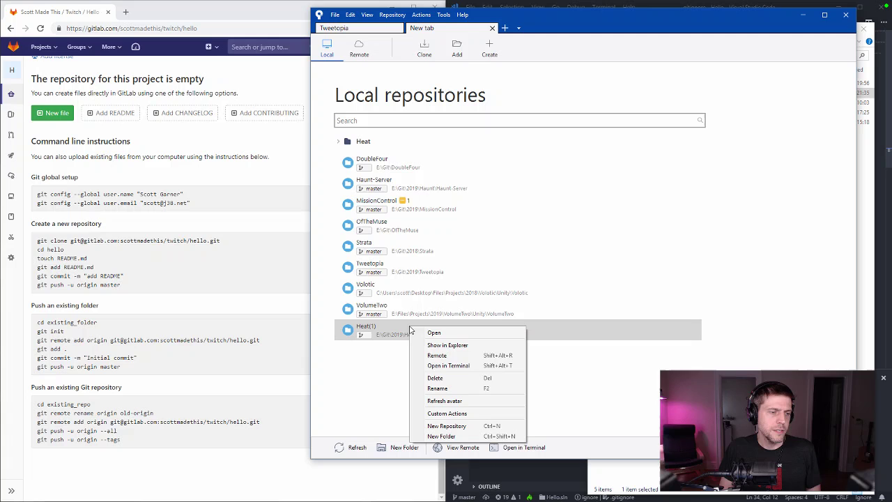
click(461, 378)
click(523, 266)
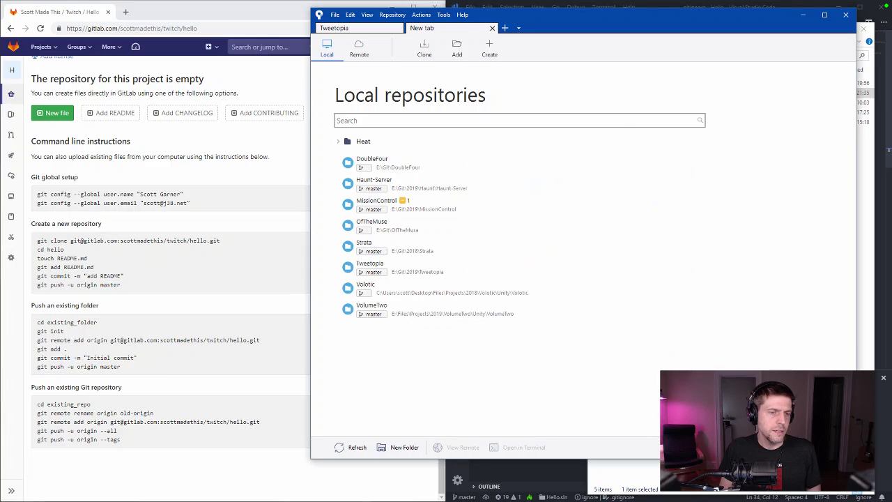
Add the Hello folder from File Explorer to Sourcetree's local repositories and open that repository
key(alt+Tab)
drag(723, 102, 482, 400)
double_click(379, 330)
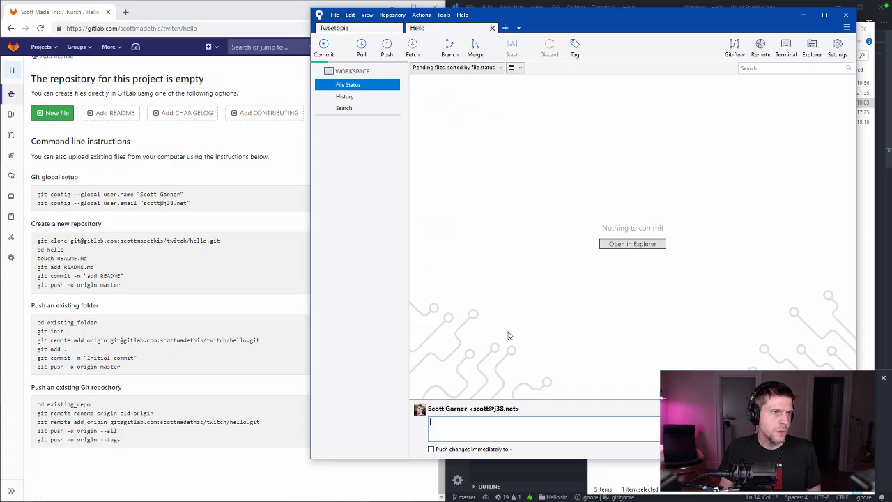
Try to push the local master branch to master on origin, launching the Pageant SSH agent and retrying
click(387, 49)
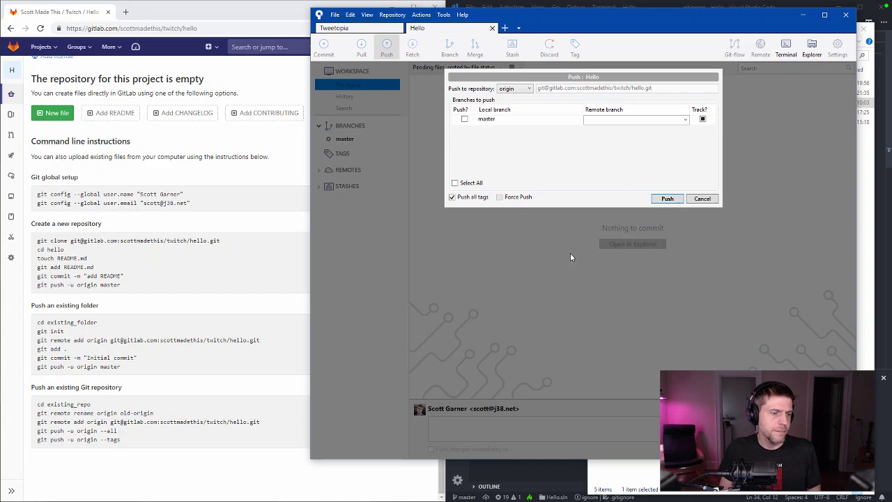
click(465, 119)
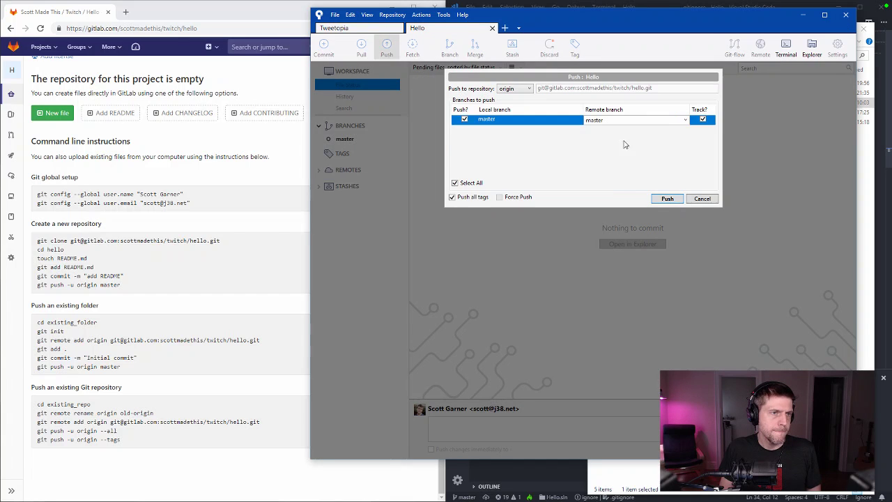
click(667, 199)
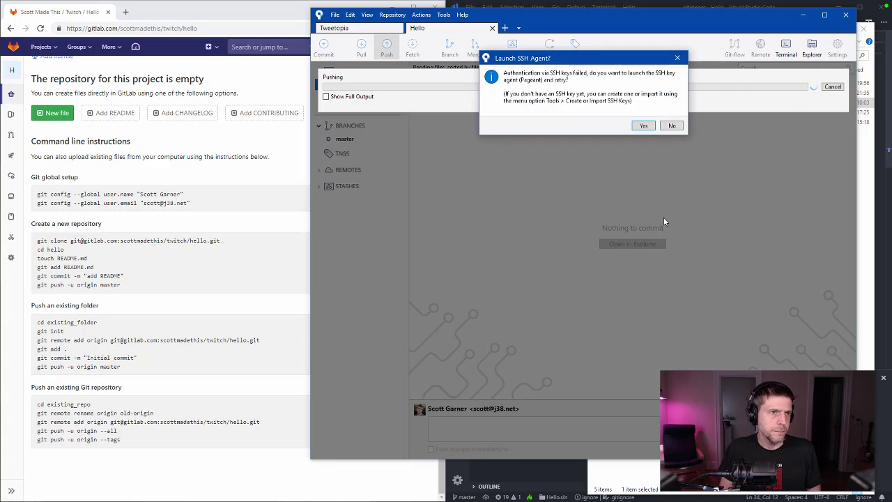
click(644, 128)
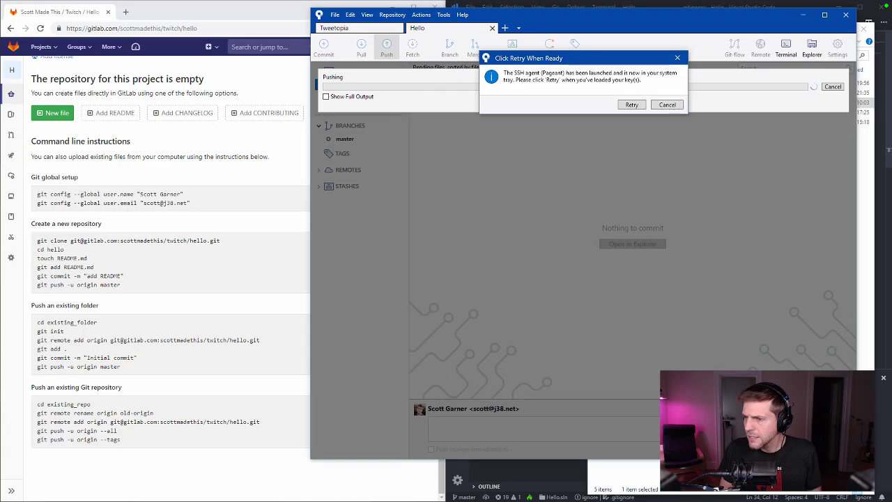
click(635, 105)
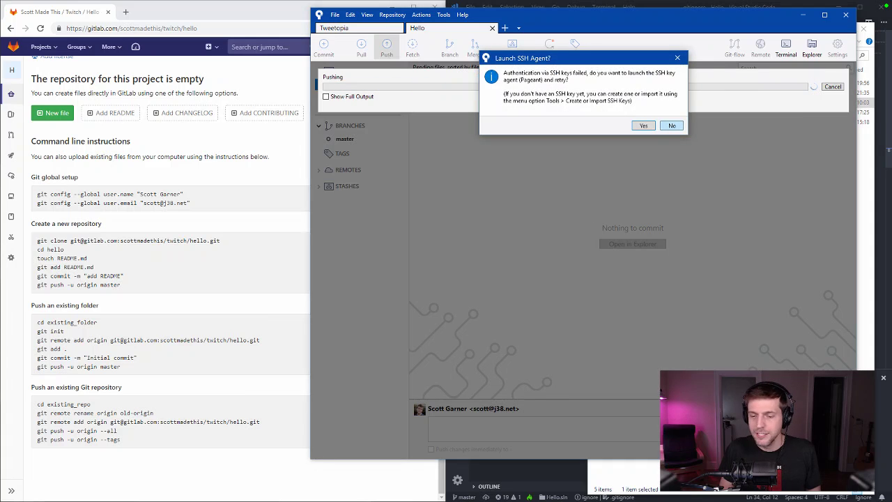
click(814, 481)
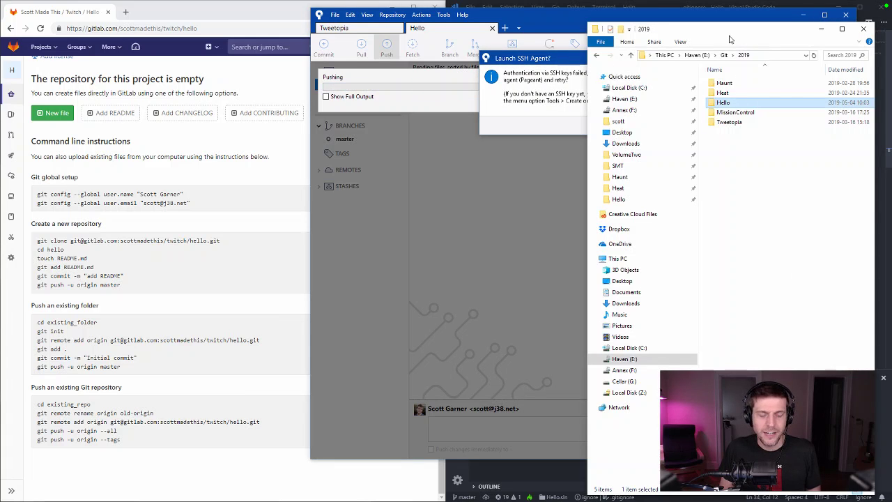
key(ctrl+n)
drag(748, 4, 891, 115)
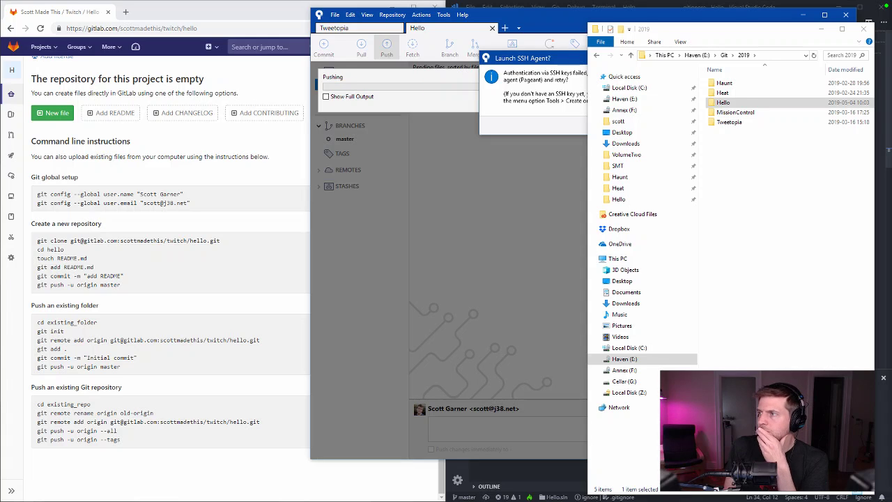
Return to Sourcetree, decline launching the SSH agent again and dismiss the SSH authentication message
click(574, 125)
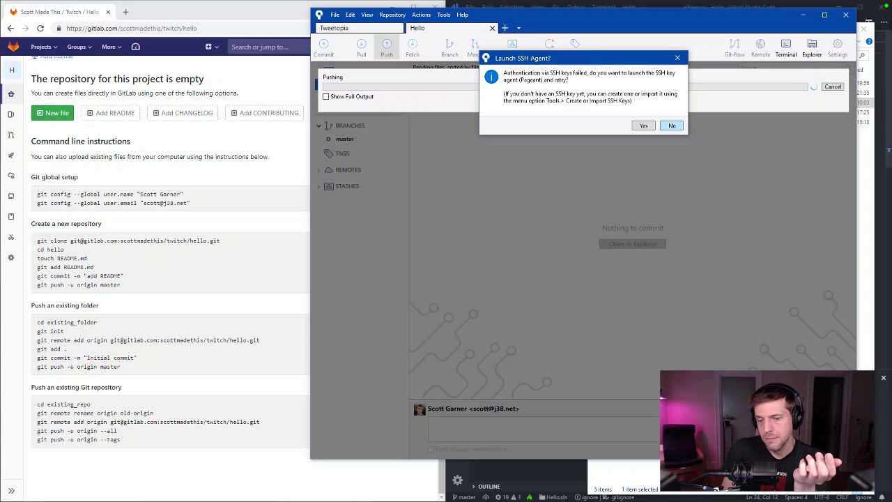
click(672, 126)
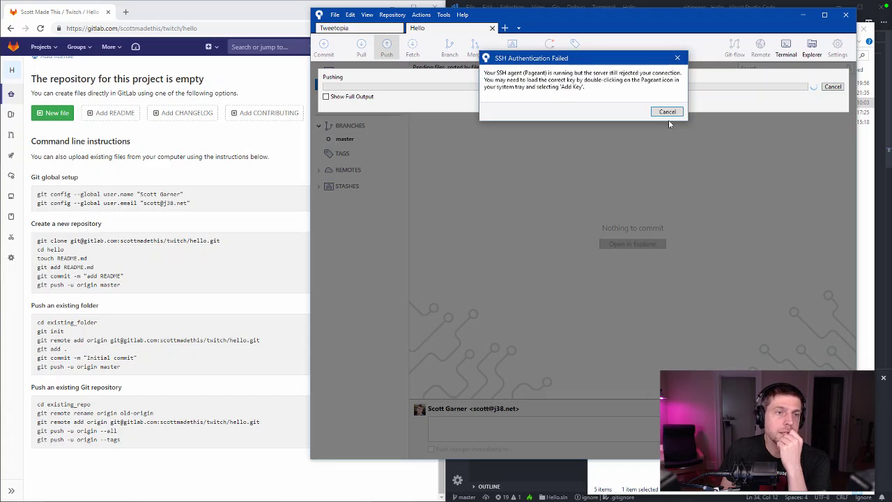
click(827, 258)
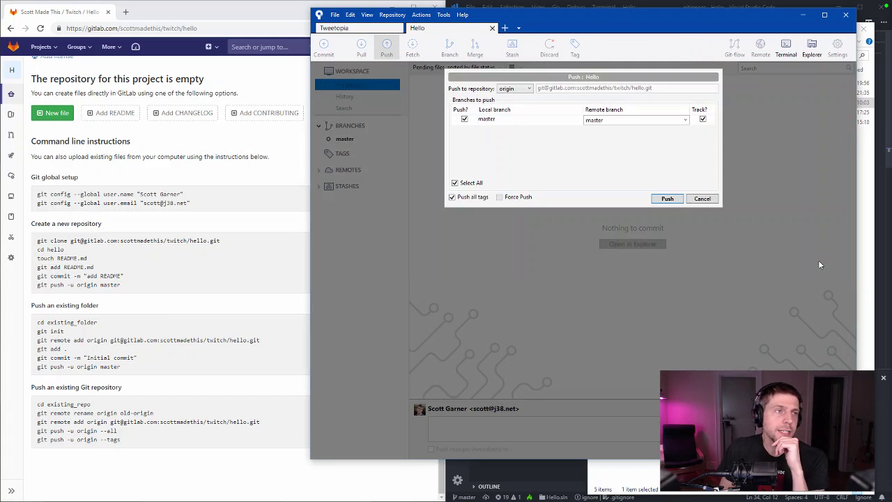
Open Sourcetree's tool for creating or importing SSH keys
click(443, 15)
click(445, 17)
click(446, 18)
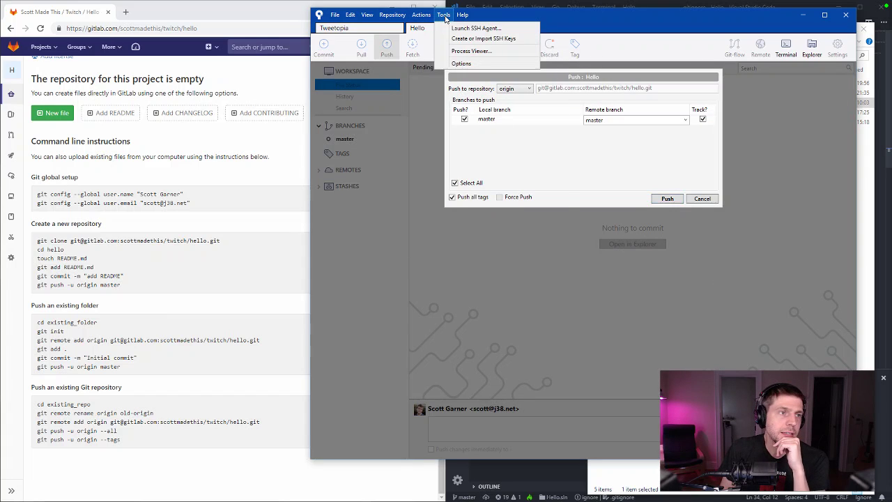
click(502, 39)
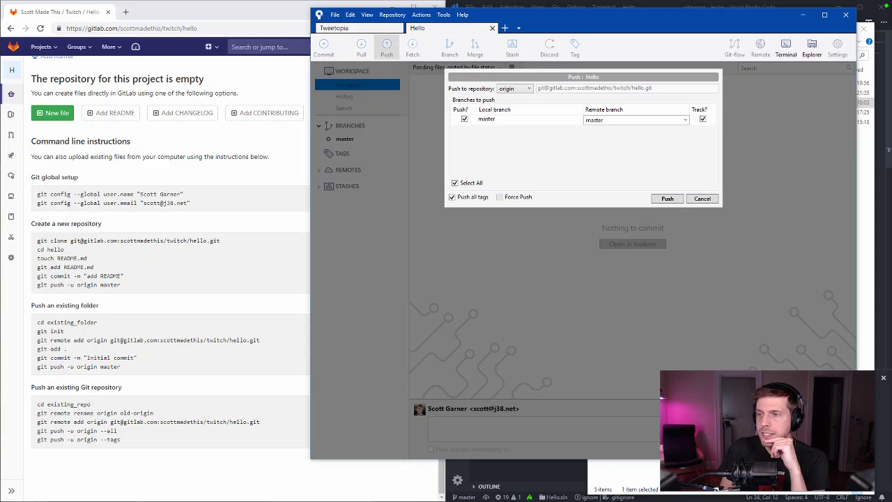
mouse_move(891, 178)
mouse_down()
mouse_move(507, 204)
mouse_move(891, 166)
mouse_up()
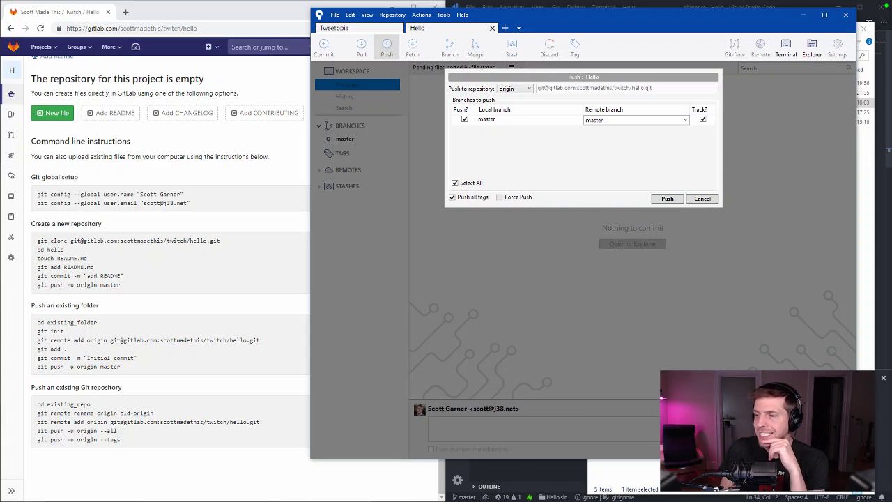
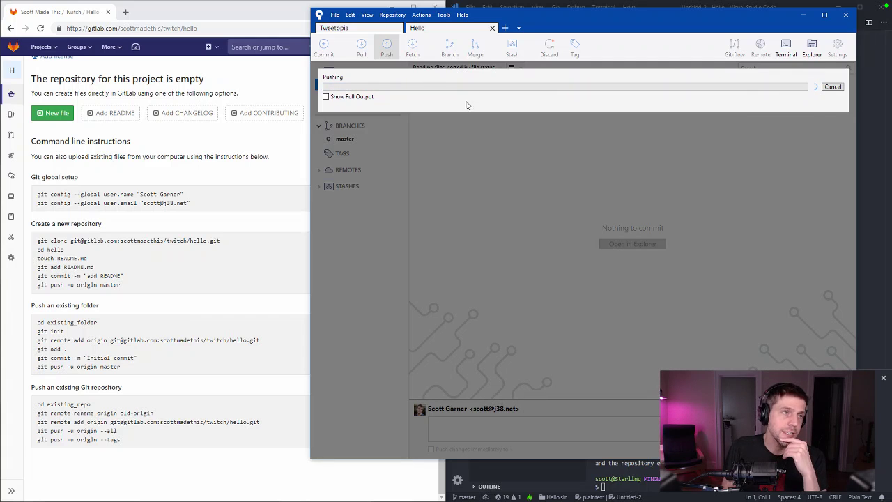
Move Sourcetree aside, open the repository's location in File Explorer, widen that window and browse to the Git\2018 folder on Haven (E:)
drag(533, 20, 396, 31)
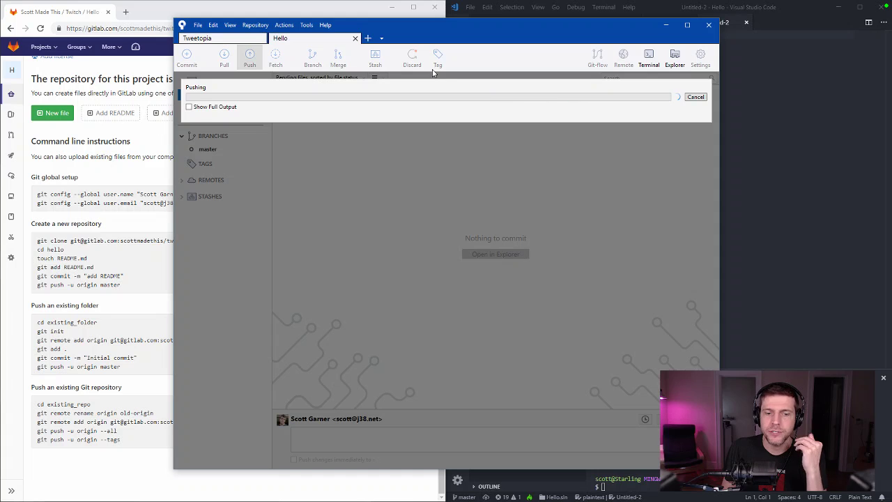
click(675, 59)
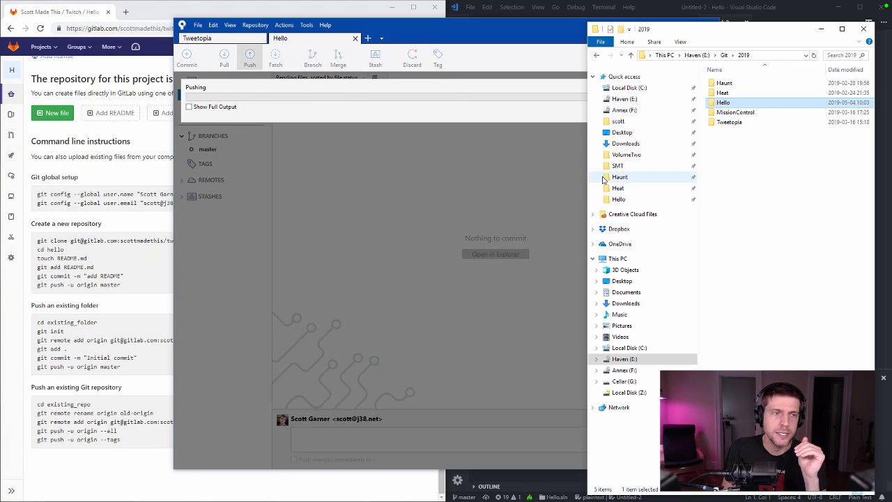
drag(590, 174, 320, 125)
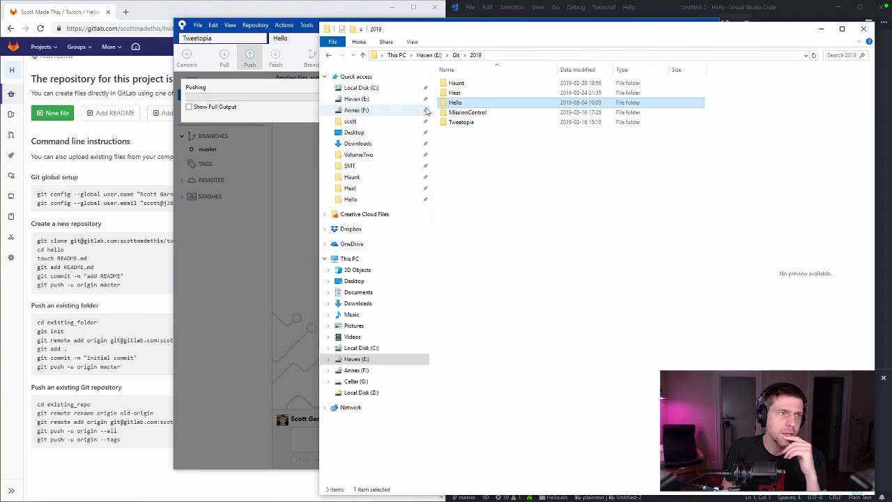
click(455, 56)
double_click(463, 83)
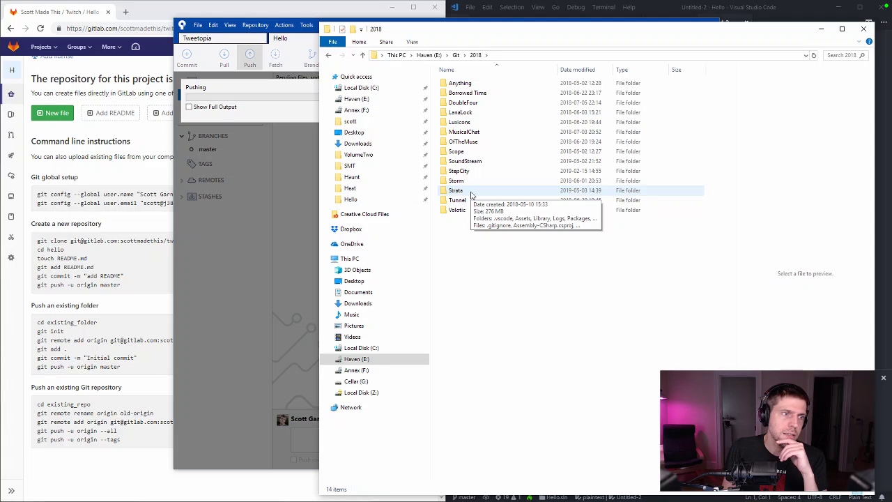
View the Strata project's SSH clone address in GitLab's Twitch group, and close the File Explorer window
click(127, 132)
scroll(148, 132, up, 2)
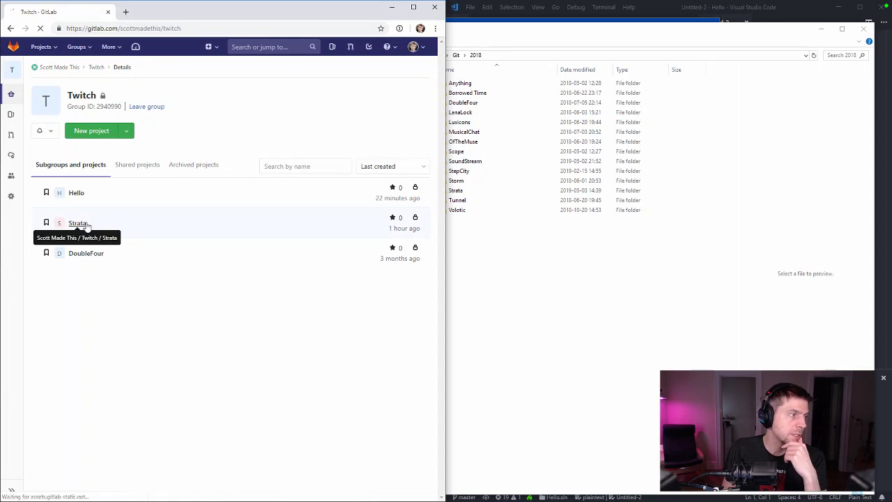
click(85, 224)
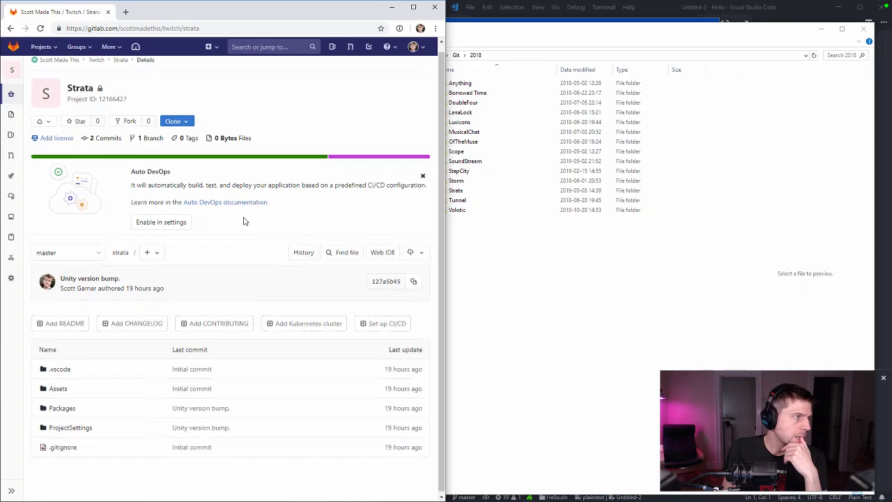
click(185, 130)
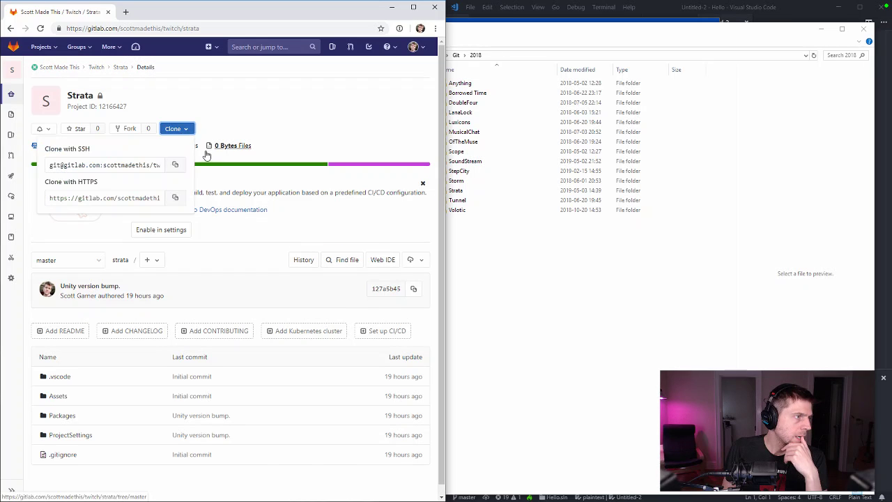
click(126, 167)
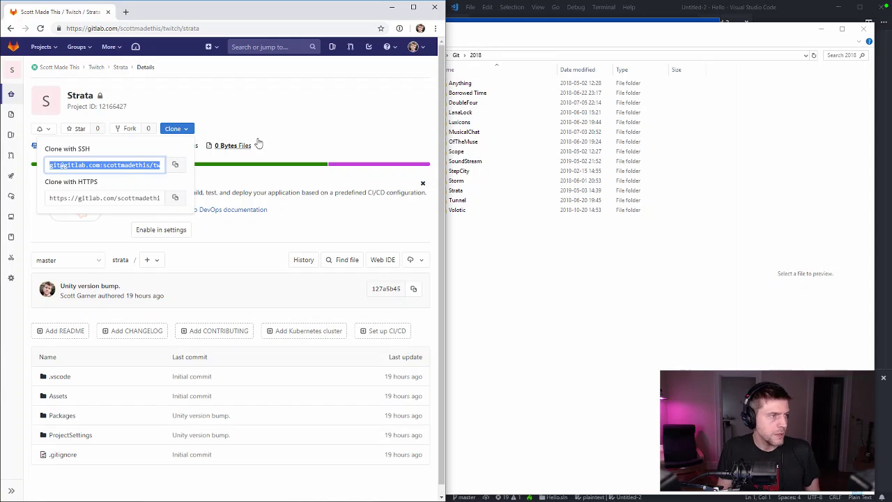
click(327, 109)
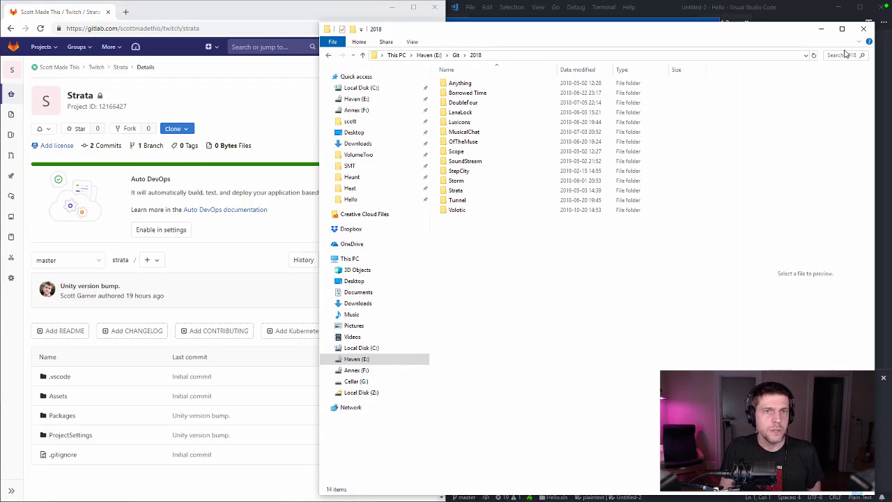
click(864, 30)
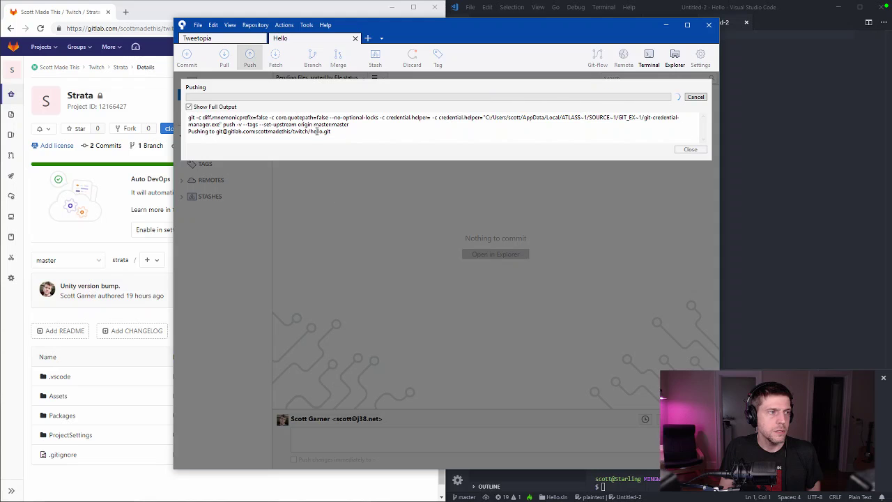
Toggle the full output of the running push in Sourcetree
click(188, 107)
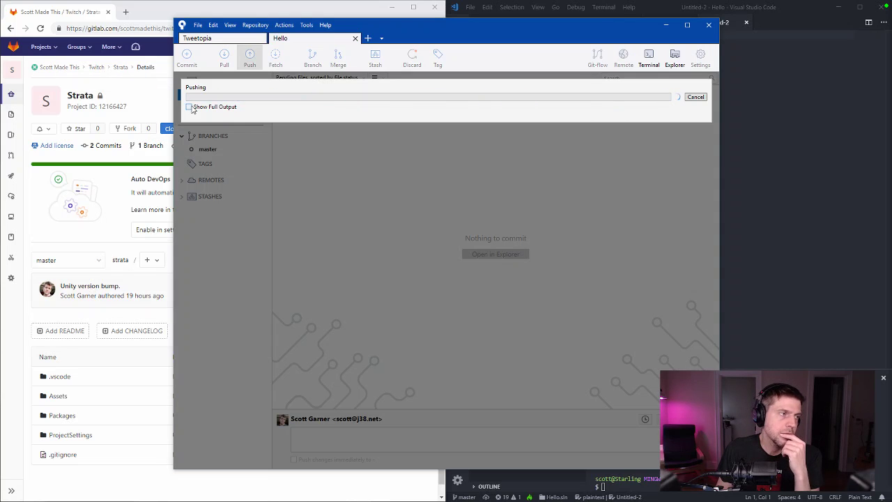
click(189, 107)
click(189, 108)
Switch to the browser and search the web for "bitbucket" in a new tab
click(136, 486)
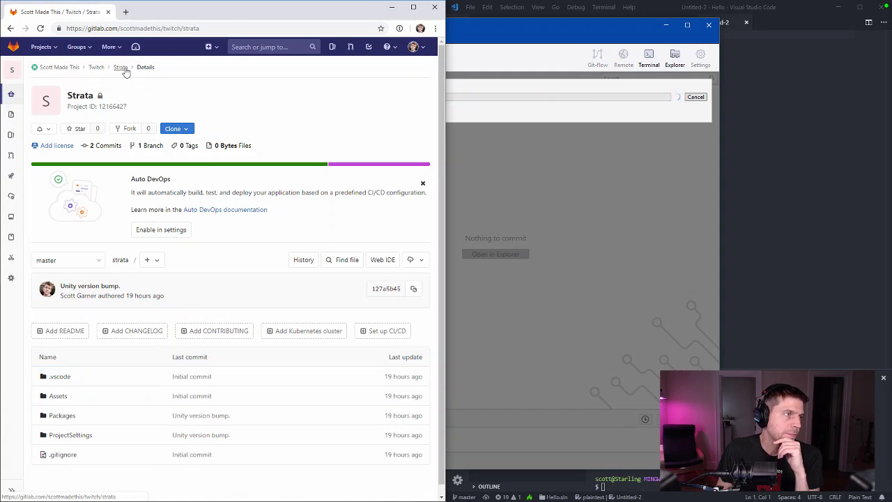
key(ctrl+t)
text(bit)
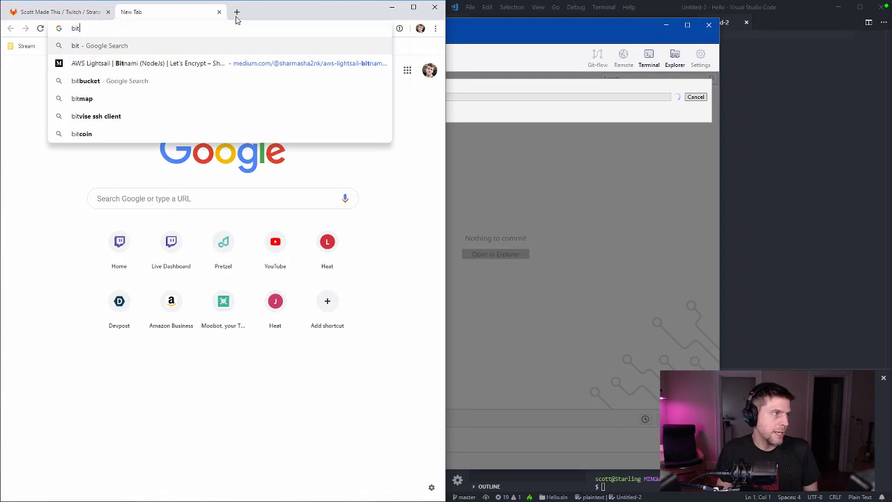
text(bucket)
key(Return)
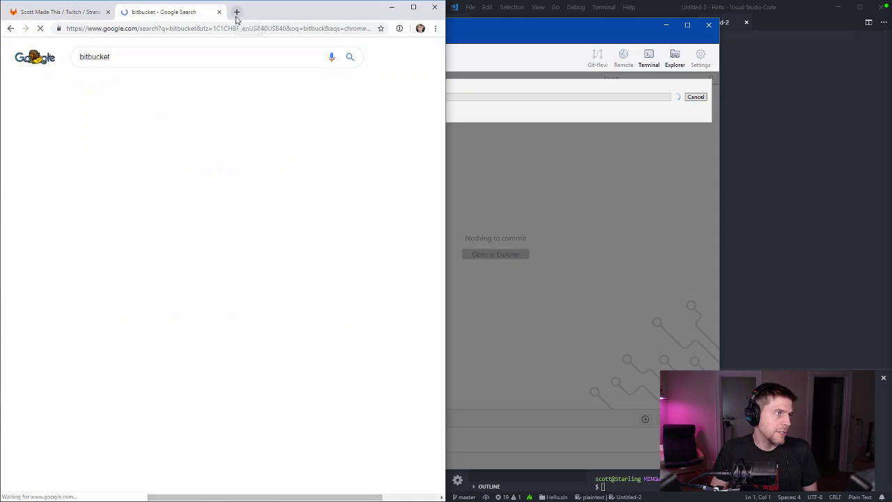
Create a blank private project named RoomWithAView in GitLab's Twitch group
click(70, 12)
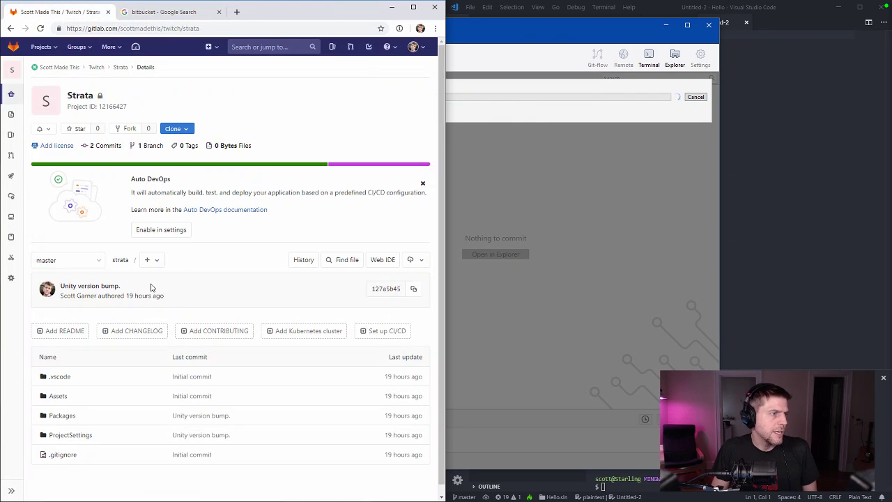
click(100, 69)
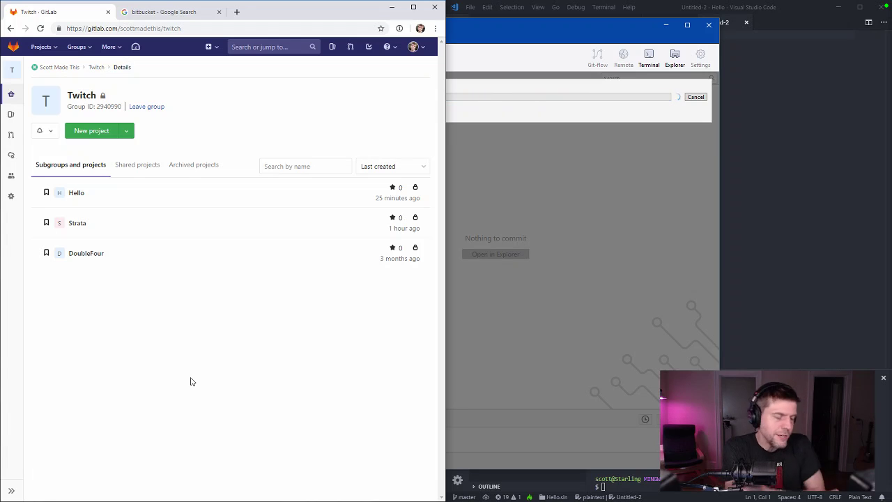
click(94, 137)
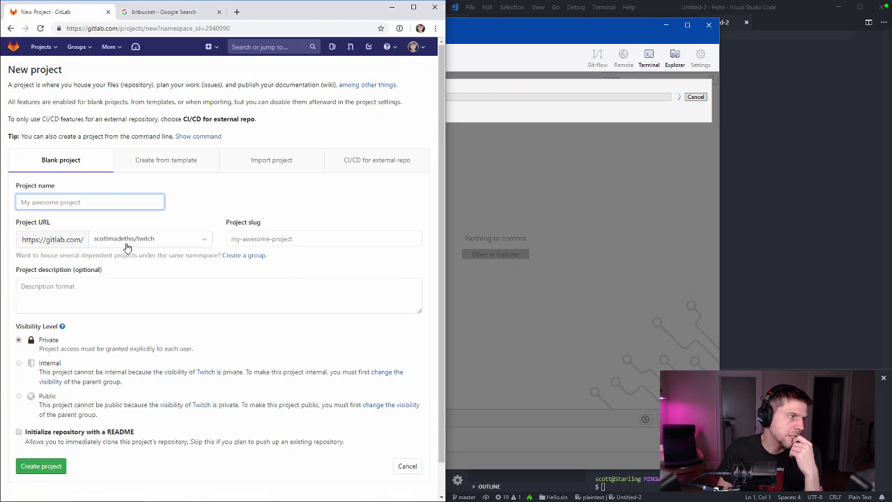
text(R)
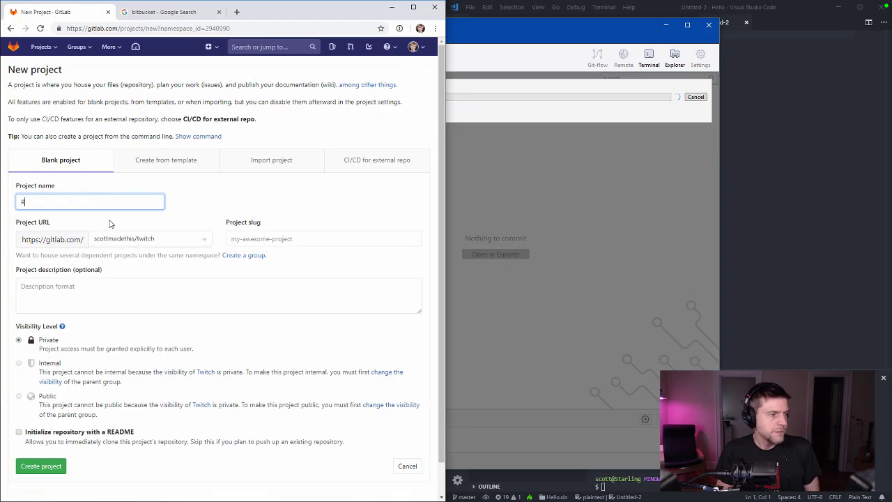
text(oomWithAView)
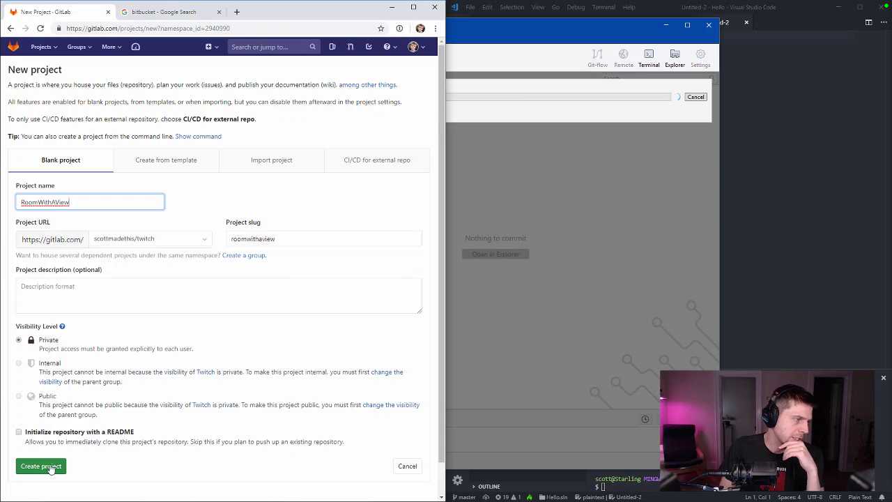
click(50, 467)
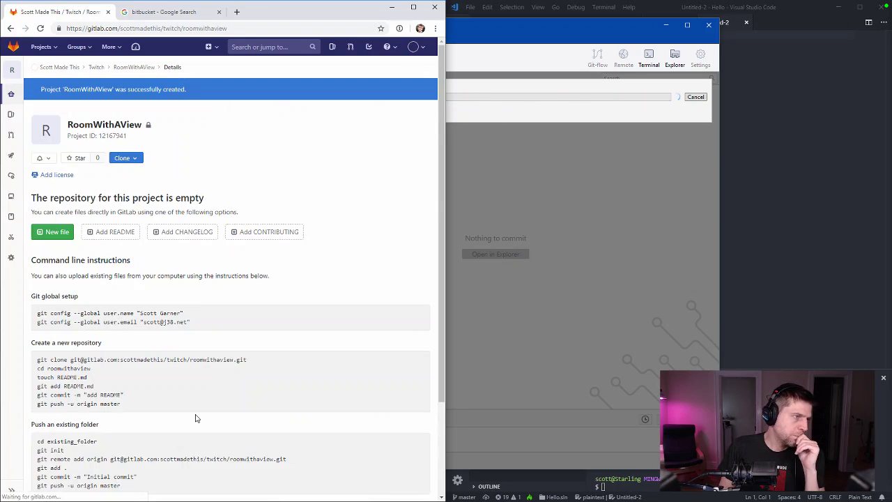
Create another blank private project in the Twitch group, named AudioStream
click(97, 69)
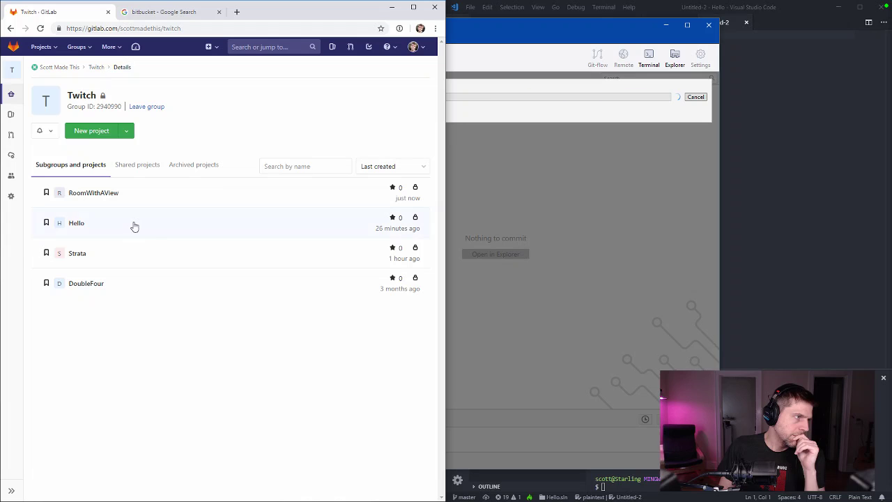
click(105, 133)
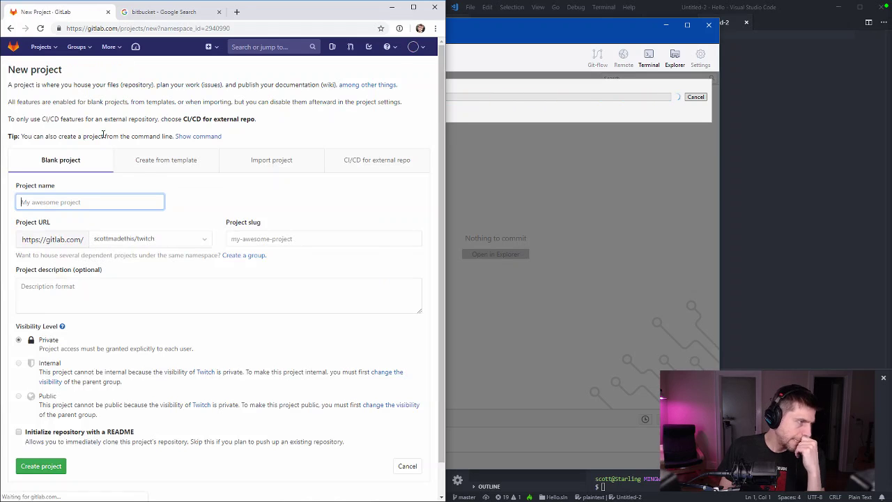
text(AudioStream)
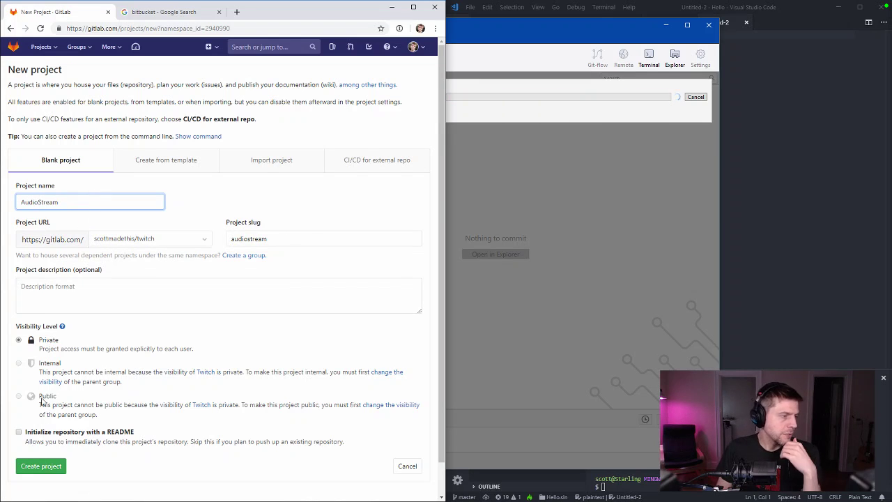
click(41, 466)
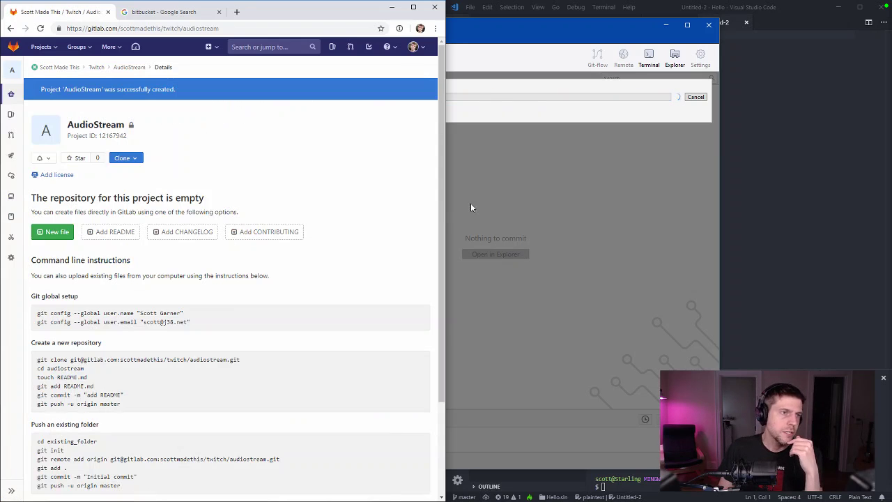
Check the push's full output in Sourcetree, and open the login page of bitbucket.org from the browser's search results
click(469, 107)
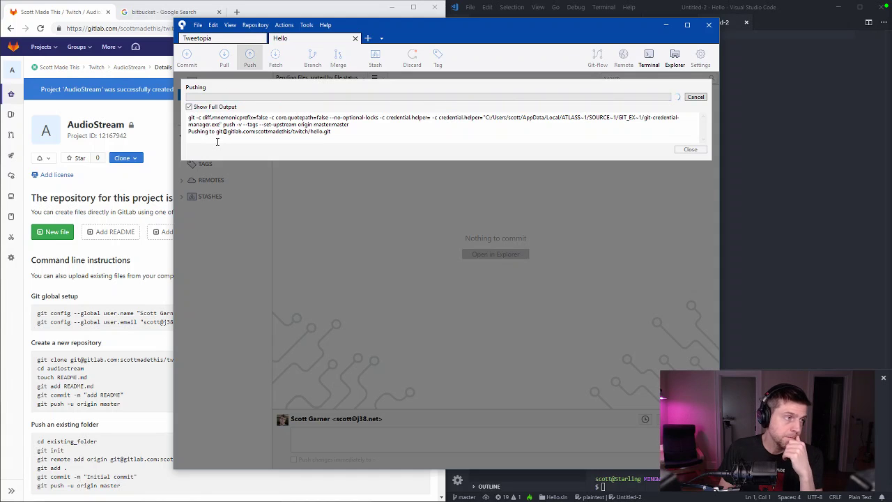
click(144, 61)
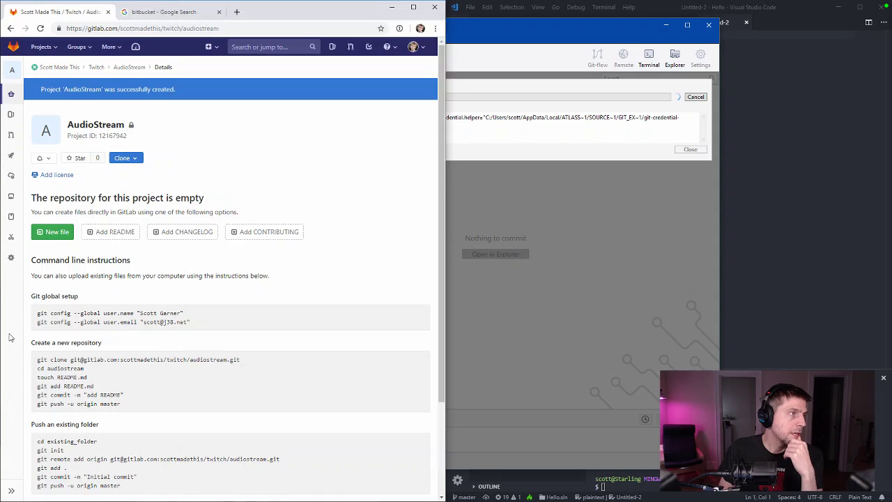
click(165, 11)
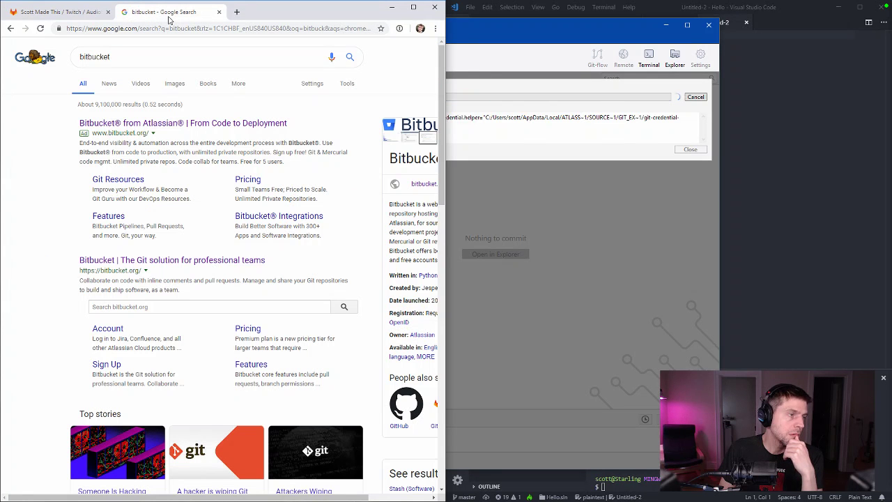
click(155, 263)
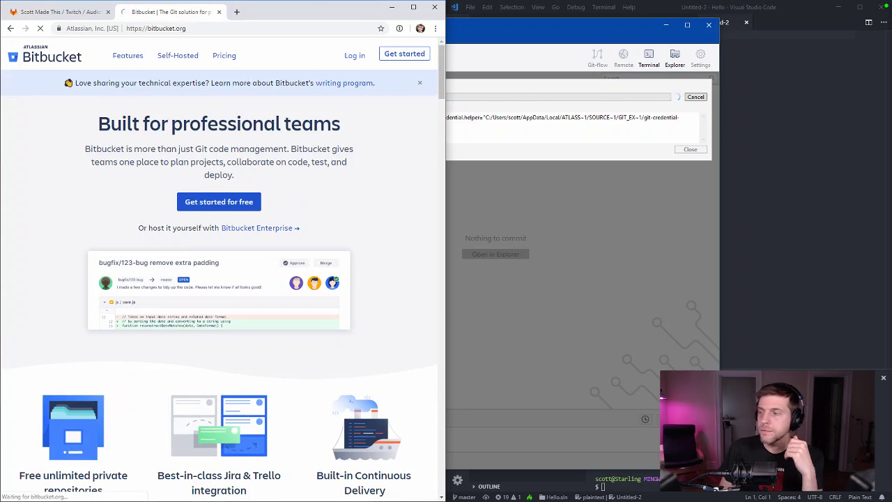
click(354, 56)
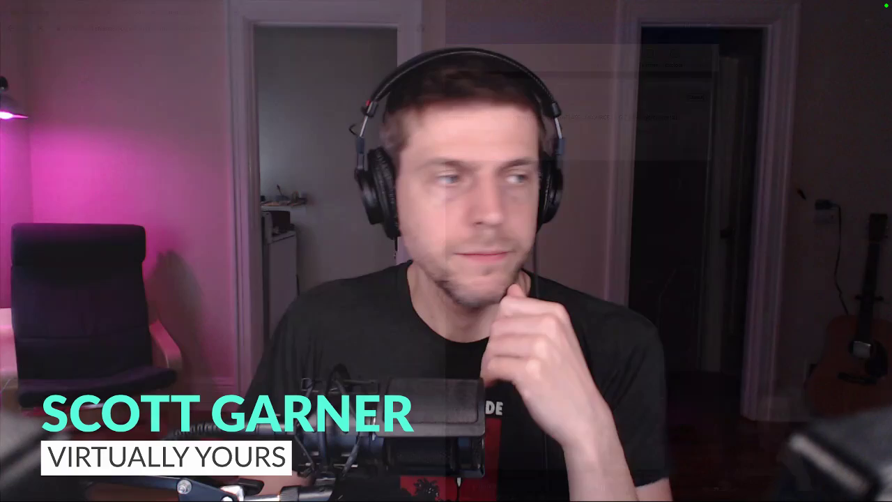
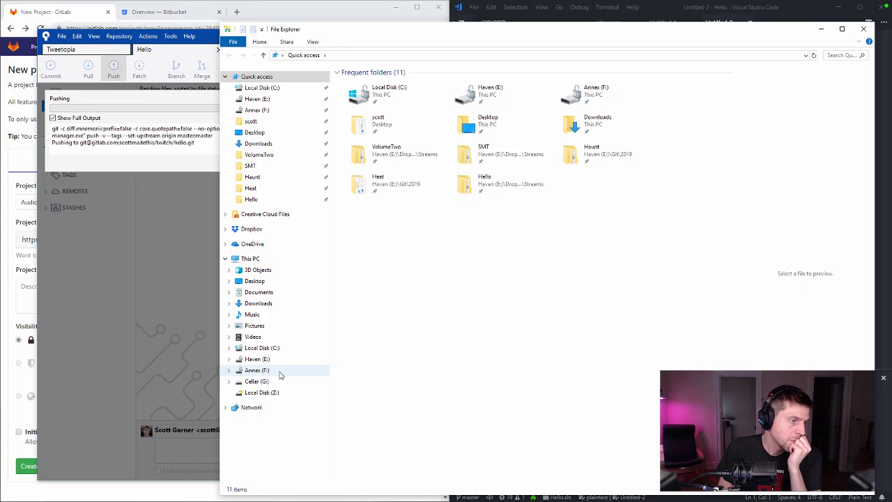
Pin the Strata and SoundStream folders from E:\Git\2018 to Quick access in File Explorer
click(280, 374)
key(Up)
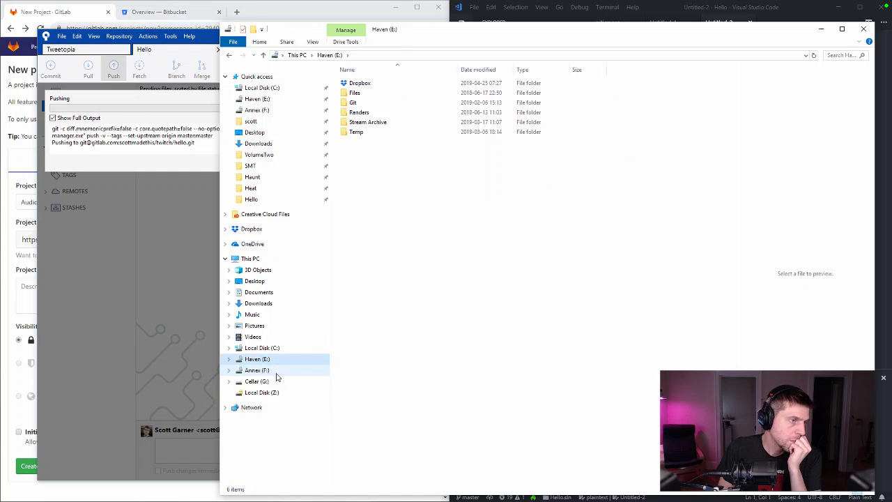
double_click(357, 102)
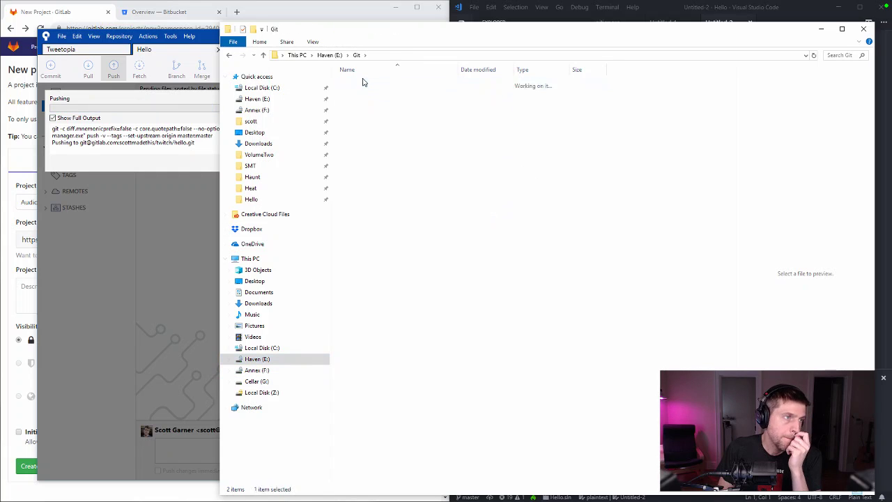
double_click(362, 83)
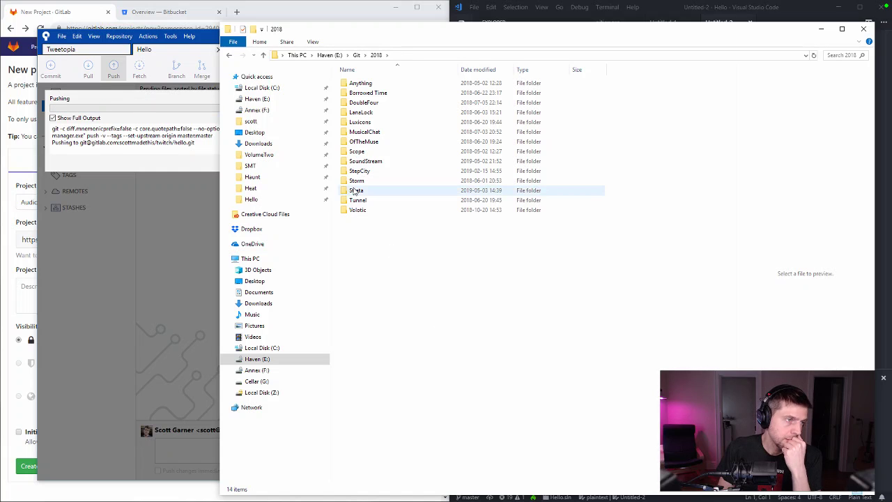
drag(356, 190, 251, 200)
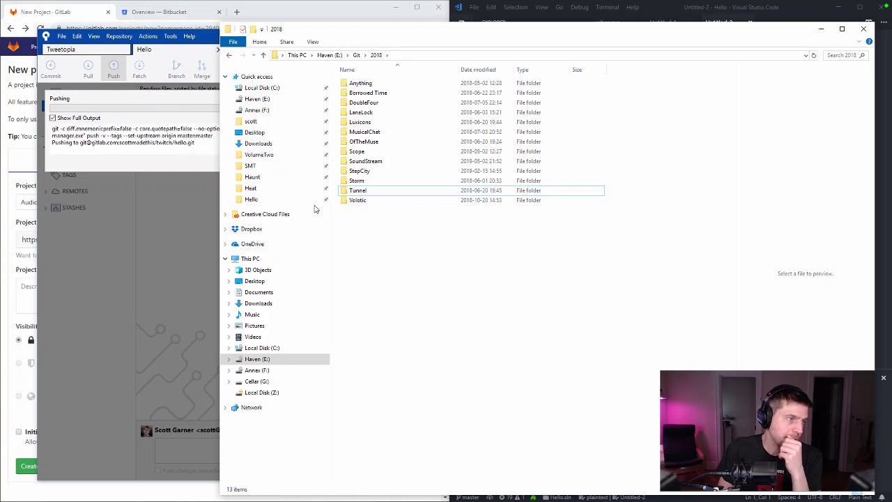
key(ctrl+z)
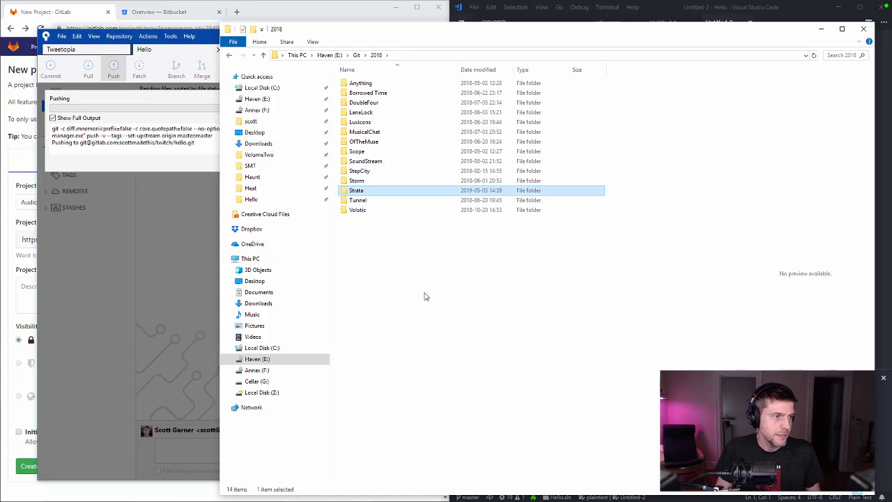
drag(359, 193, 269, 208)
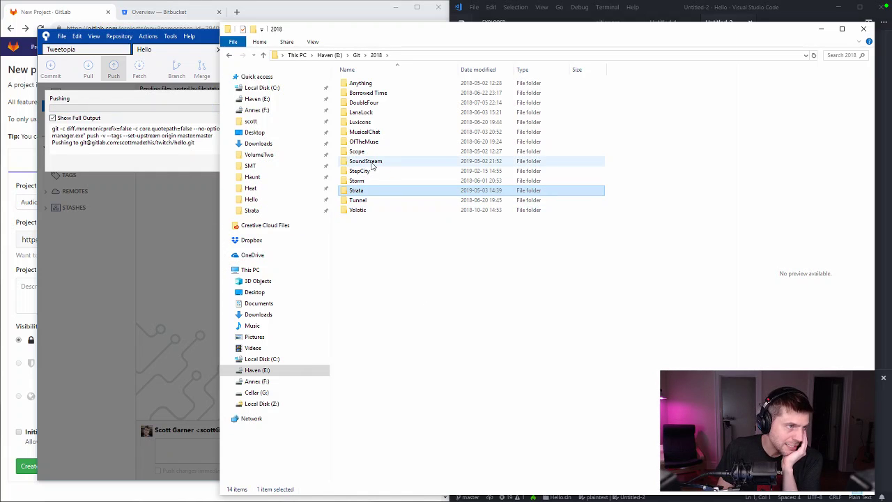
drag(373, 164, 269, 222)
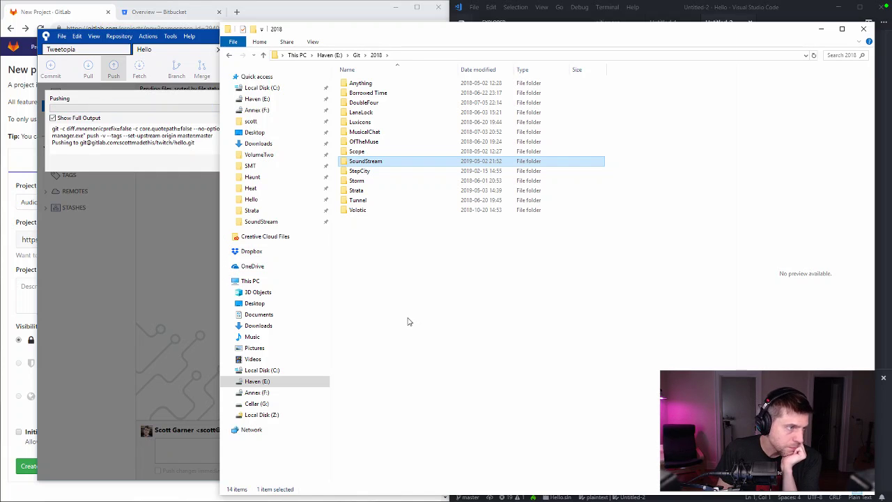
Copy the .gitignore file from the Strata folder into the SoundStream folder and show the SoundStream folder
click(275, 223)
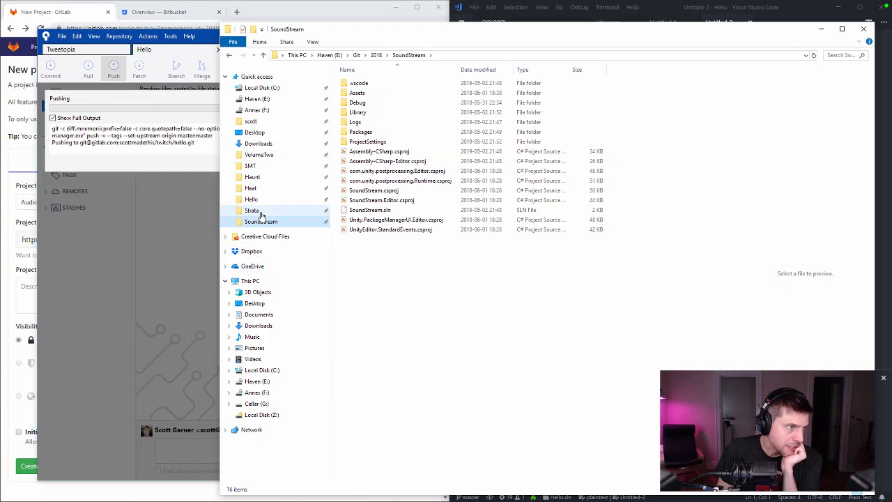
click(254, 212)
click(370, 142)
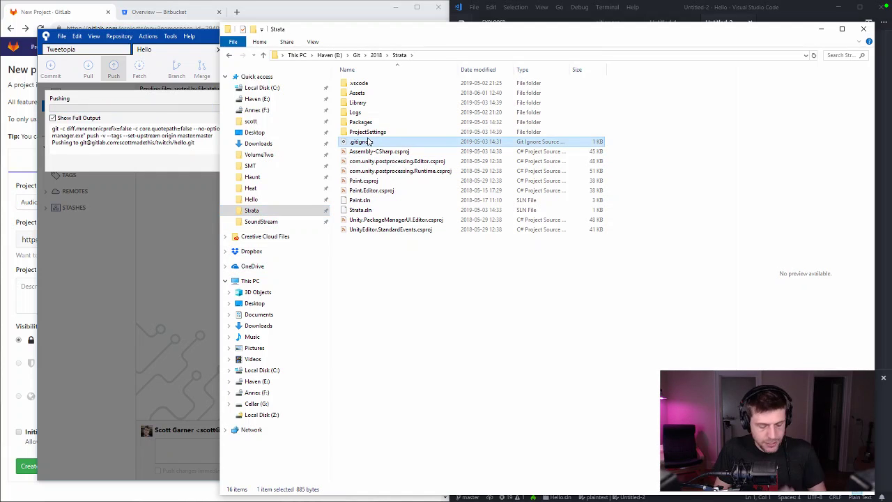
drag(370, 142, 265, 221)
click(265, 222)
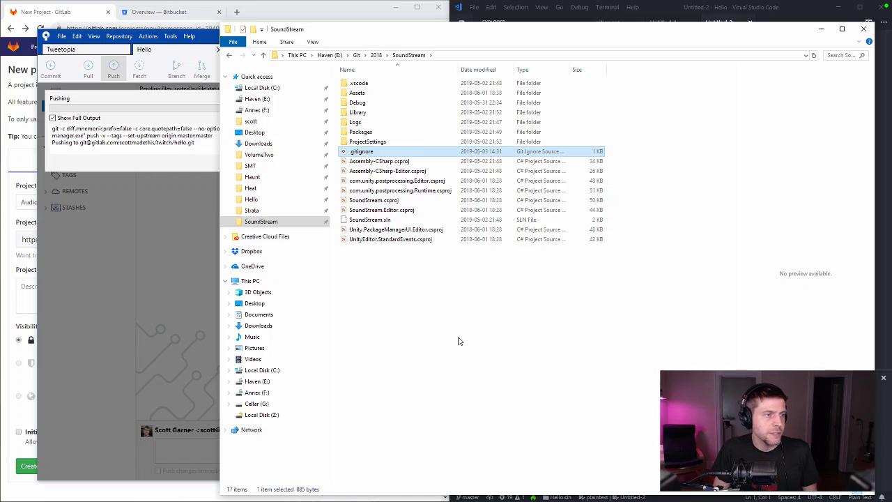
Switch to Visual Studio Code and close the .gitignore, Untitled-1 and Untitled-2 files
click(608, 5)
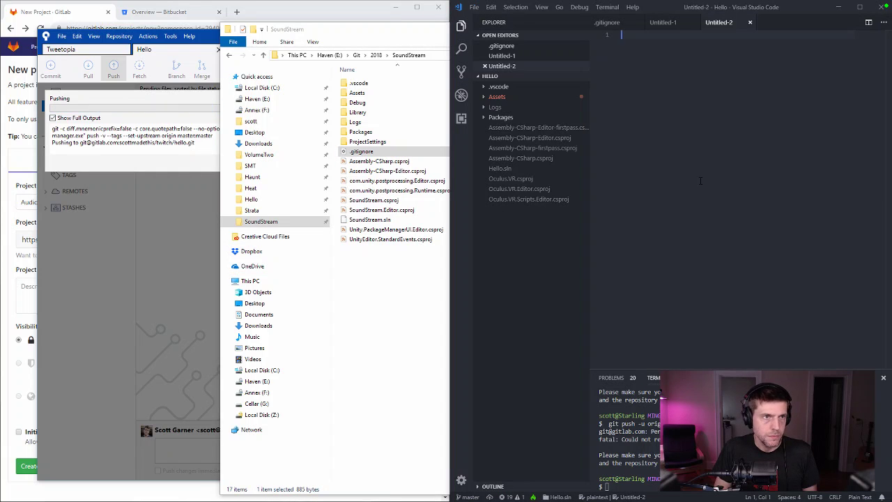
key(ctrl+w)
key(ctrl+w)
key(ctrl+w)
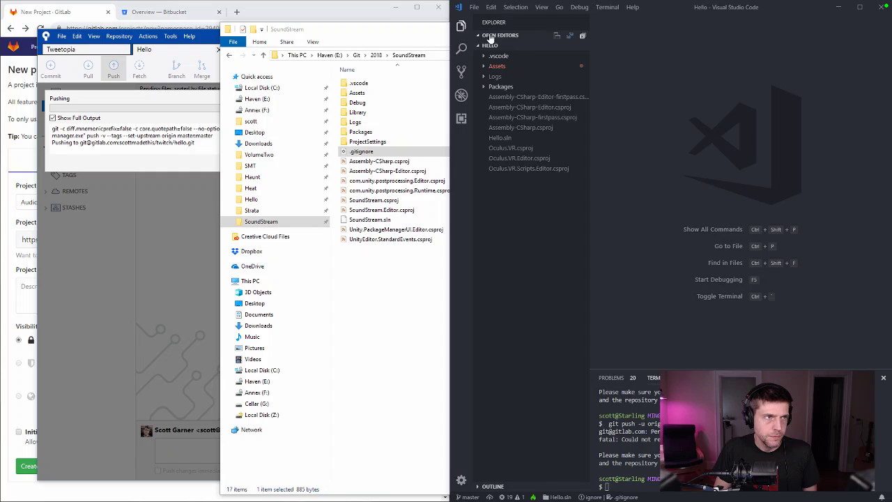
Open the SoundStream folder as the project in Visual Studio Code and close the blank Untitled-1 file
click(474, 7)
click(501, 62)
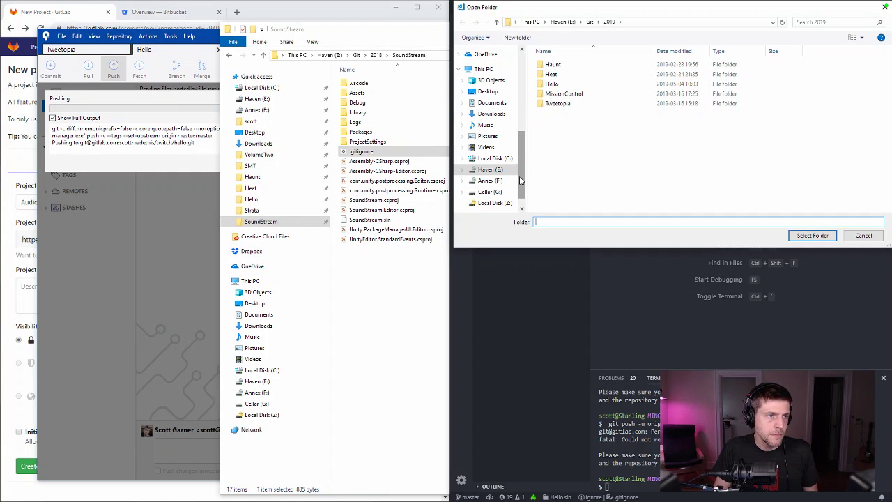
scroll(509, 188, up, 5)
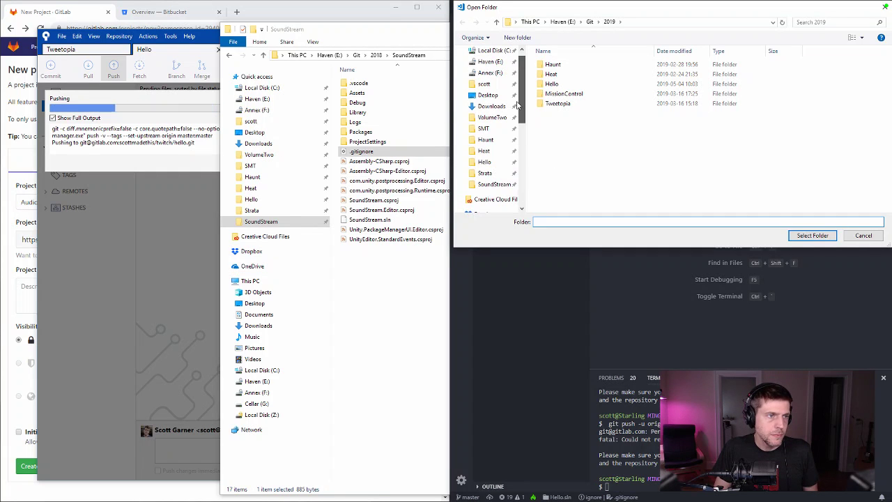
click(496, 184)
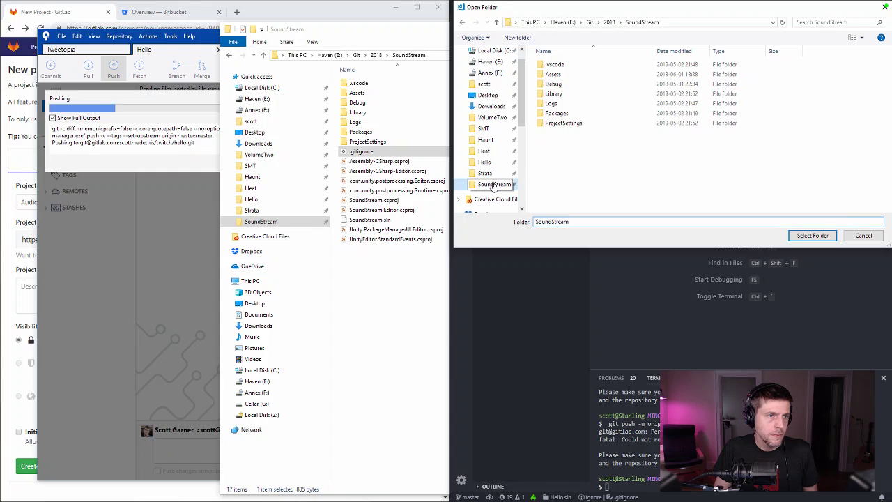
click(811, 235)
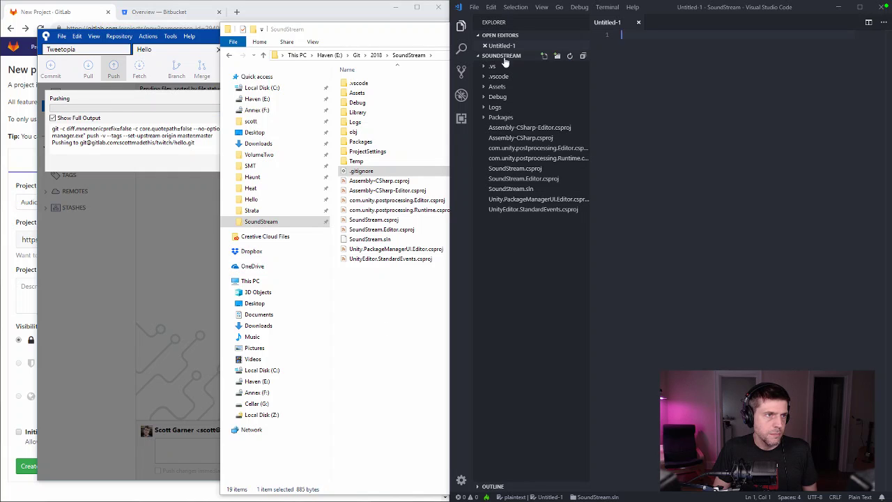
click(486, 46)
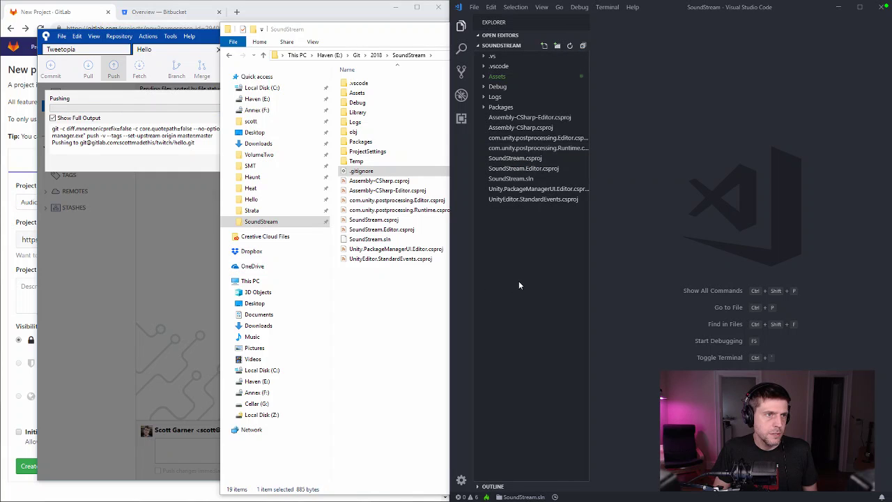
Examine the contents of SoundStream's Assets folder in the project tree, leaving it collapsed and no debug environment chosen
click(487, 78)
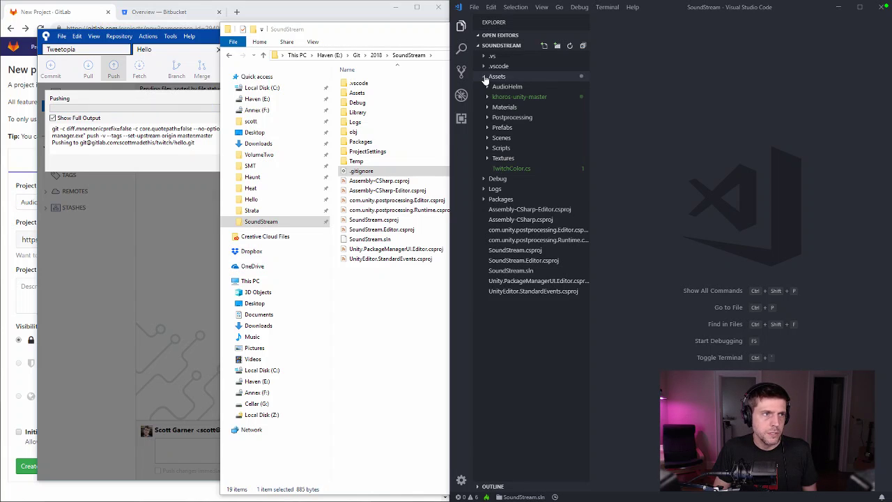
click(485, 78)
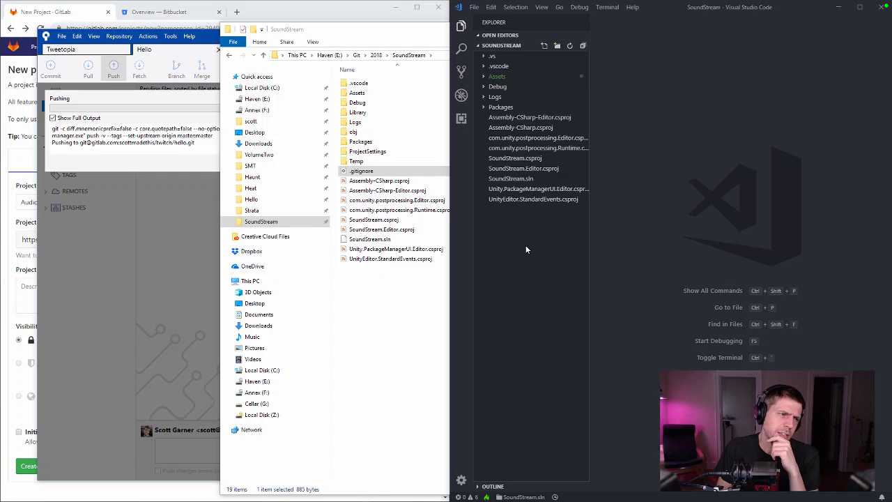
key(F5)
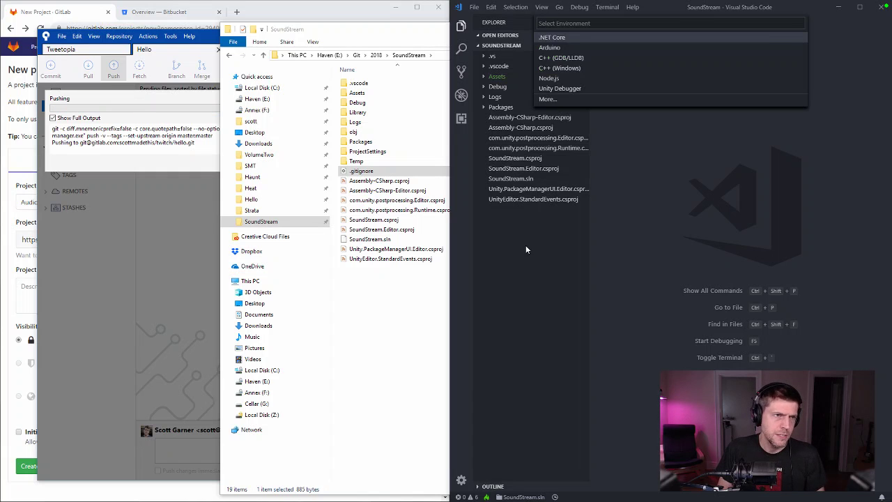
key(Escape)
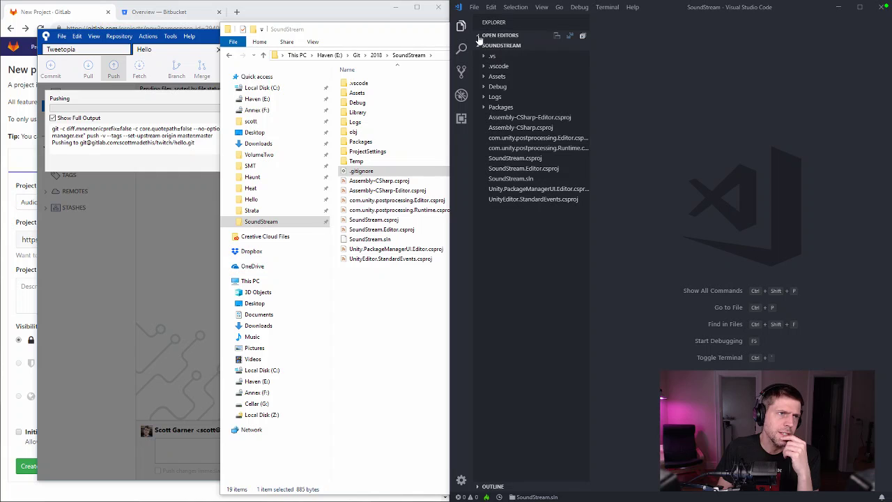
Open SoundStream's .gitignore from File Explorer in Visual Studio Code and check the file's properties
double_click(368, 171)
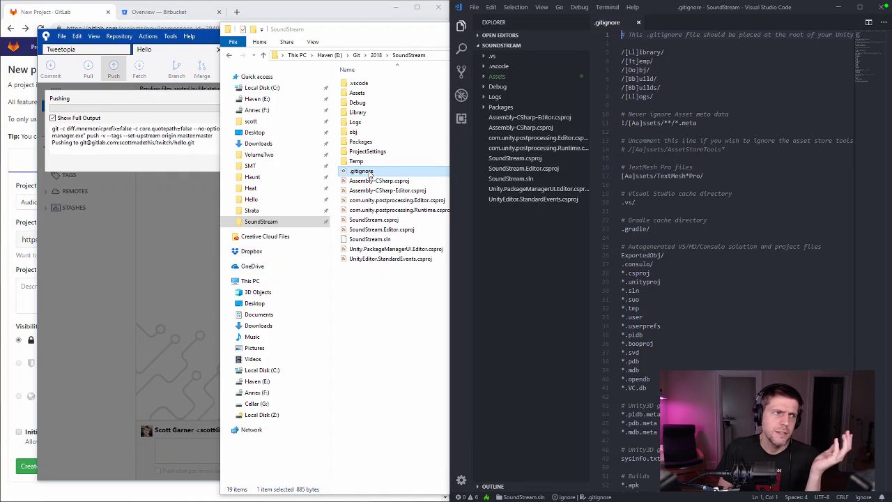
right_click(370, 174)
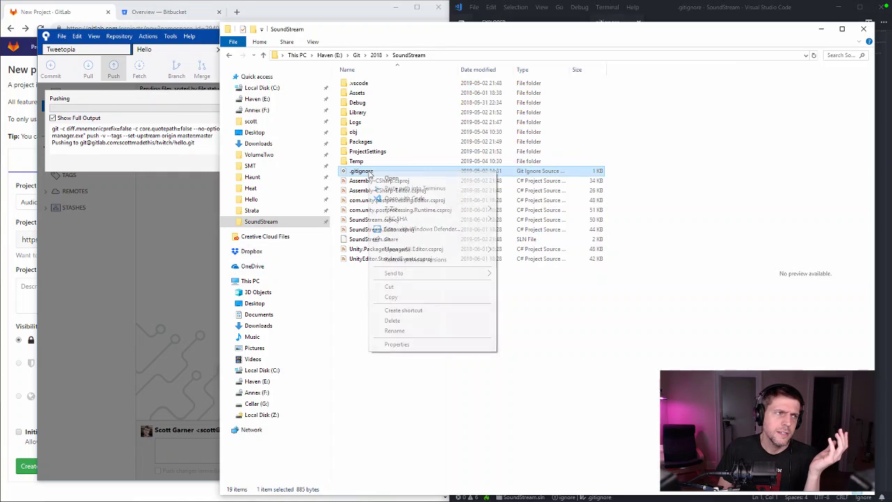
click(397, 344)
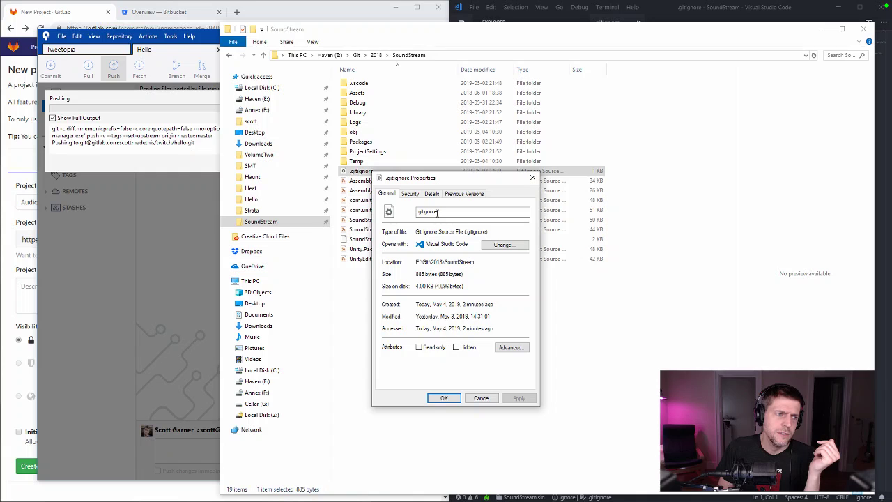
click(482, 398)
Return to Visual Studio Code, look into the .vs folder, and reopen the SoundStream folder from E:\Git\2018
click(697, 5)
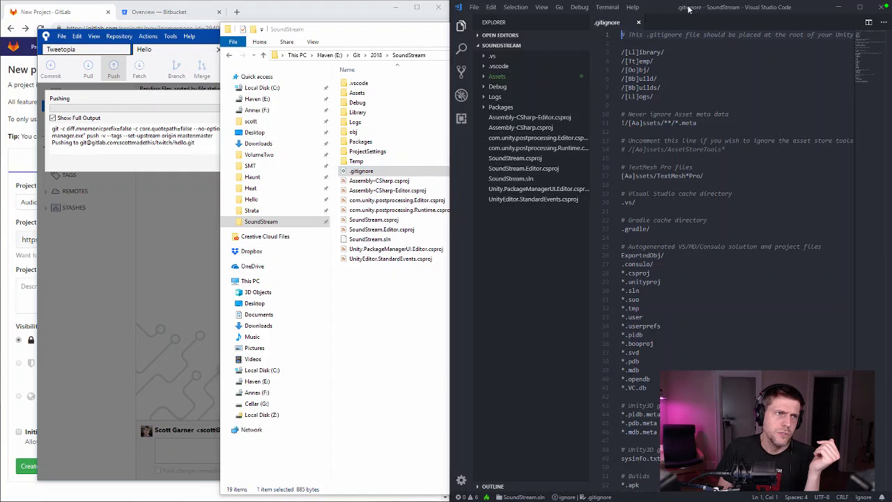
click(484, 56)
click(484, 57)
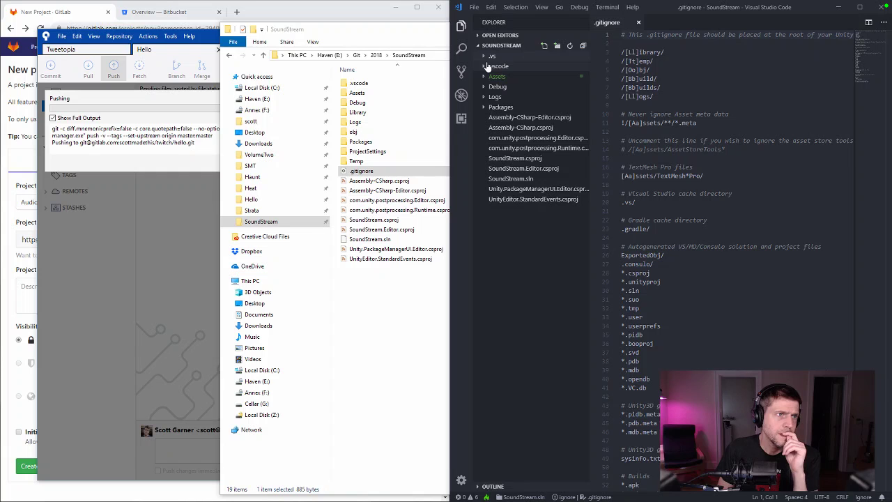
click(474, 7)
click(498, 61)
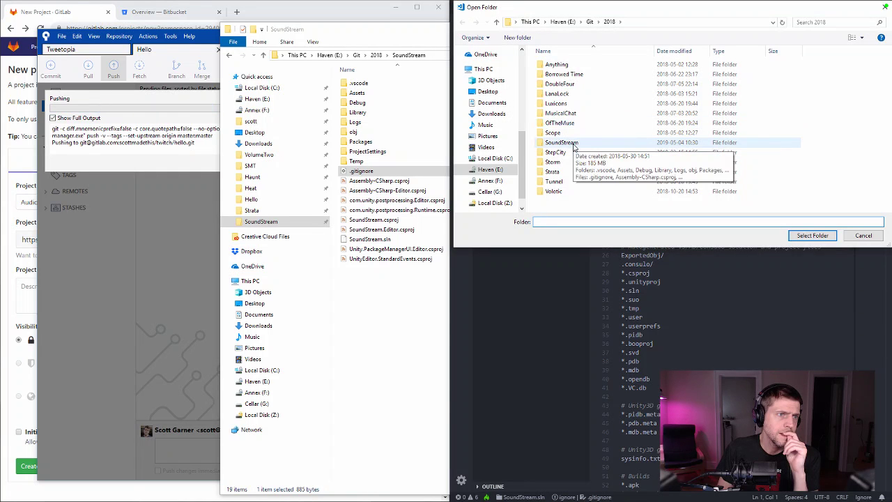
double_click(561, 142)
scroll(507, 162, up, 3)
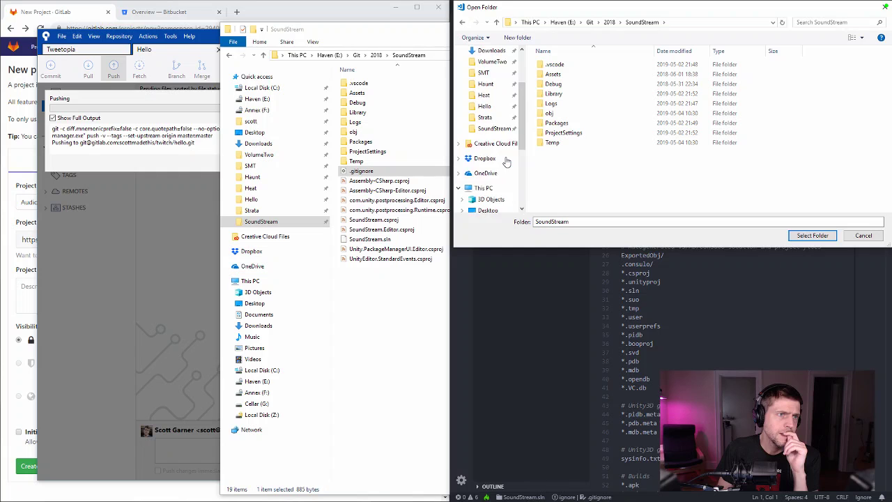
scroll(507, 162, up, 2)
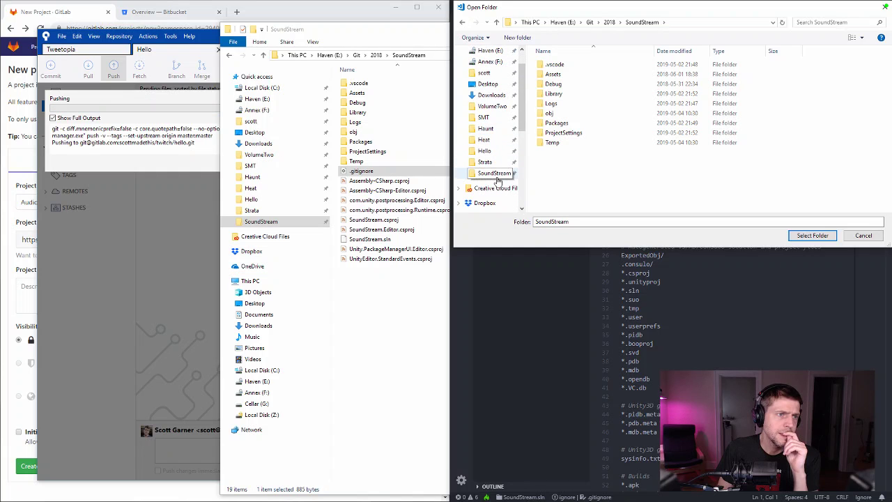
click(811, 237)
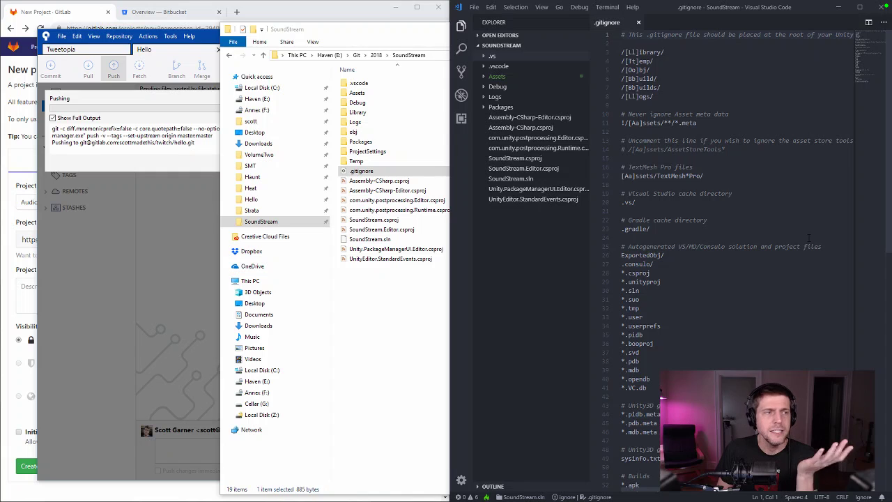
Open the integrated terminal and list the SoundStream folder's files with ll
click(708, 337)
key(ctrl+grave)
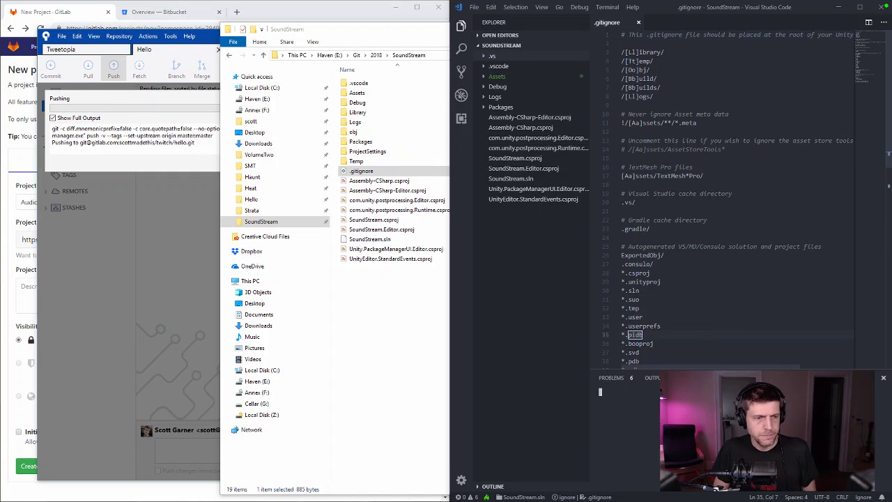
text(ll)
key(Return)
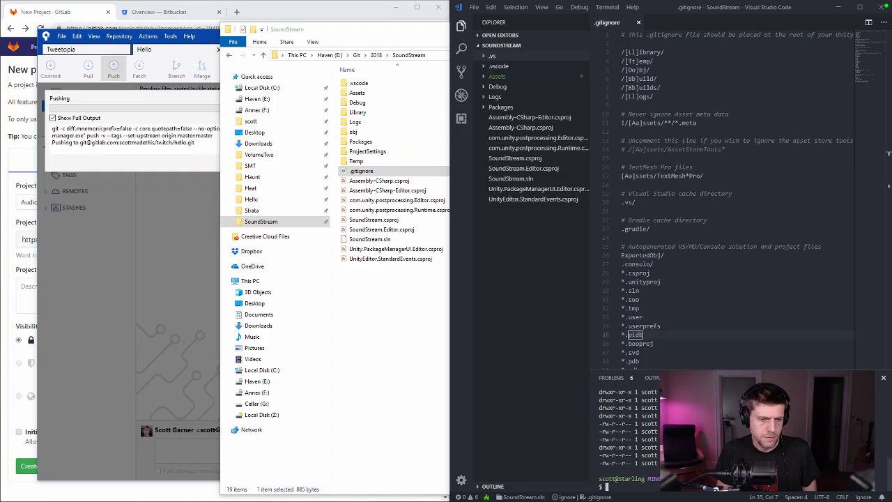
scroll(628, 432, up, 3)
Run git status in a cleared terminal and initialize a Git repository in the SoundStream folder with git init
text(clear)
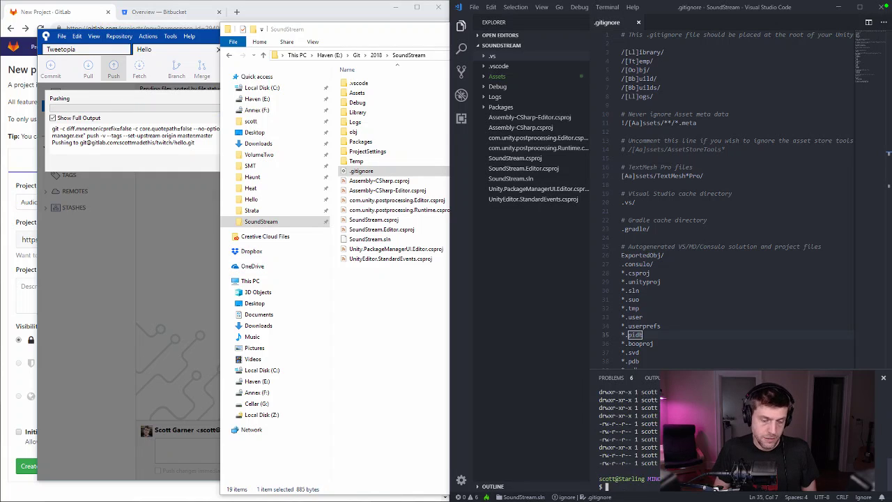
key(Return)
text(git status)
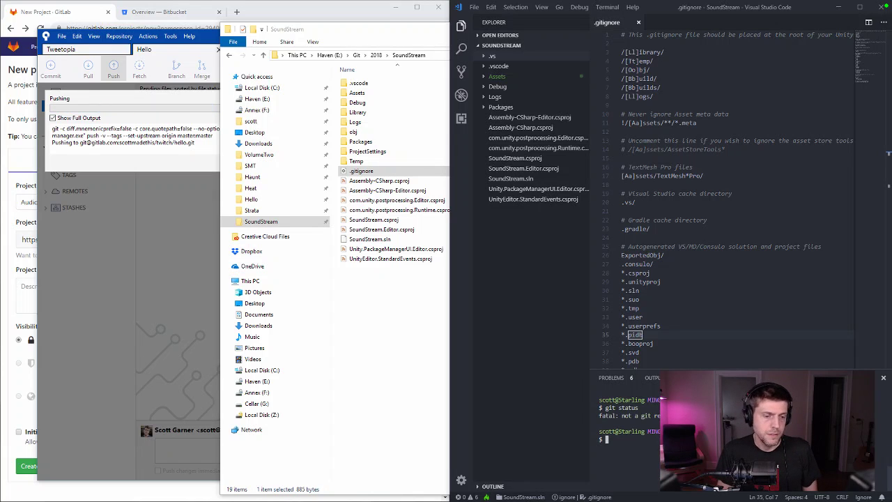
text(git init)
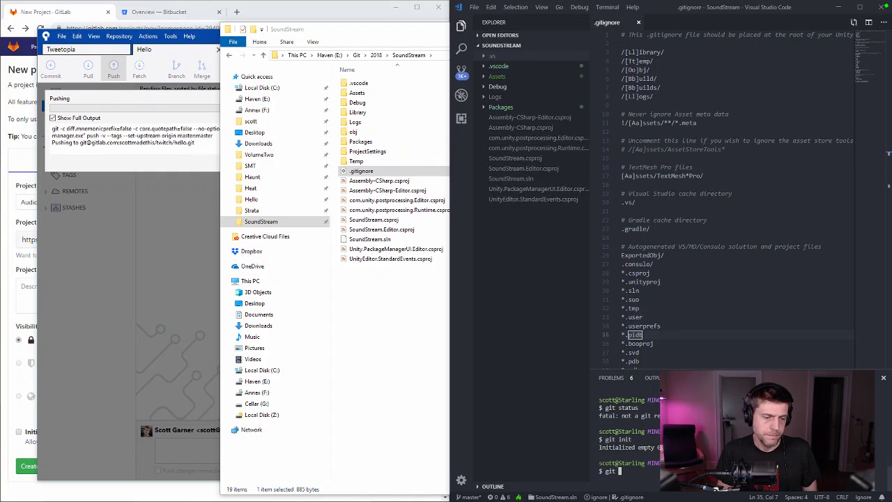
Stage all SoundStream files with git add . and check the progress of the Hello push in Sourcetree
text(add .)
key(Return)
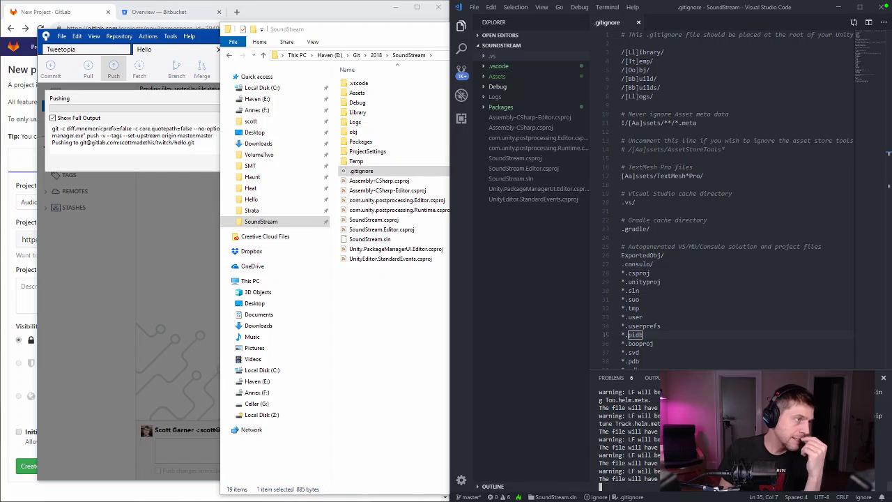
click(205, 148)
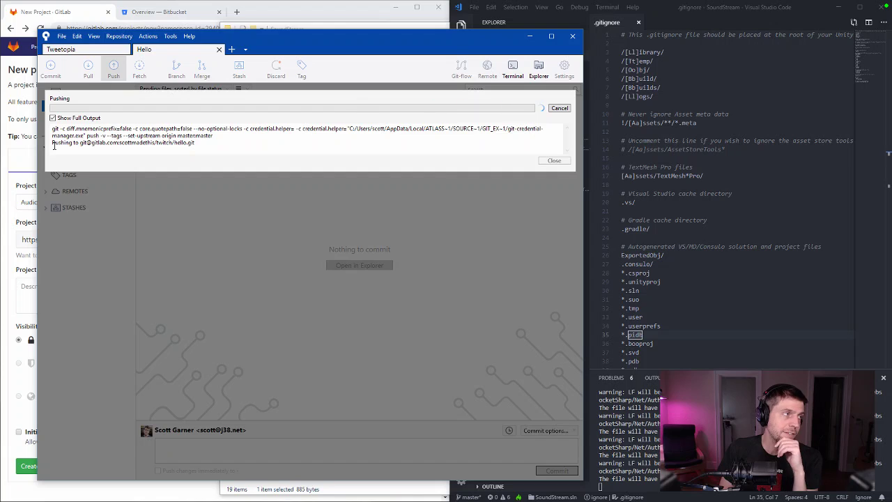
Switch to GitLab, open the Hello project in the Twitch subgroup, and look through its command line instructions
click(7, 155)
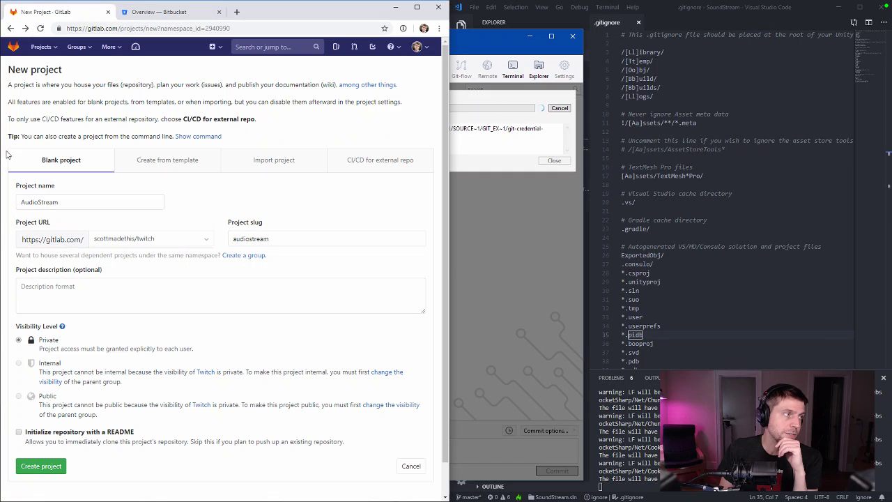
click(78, 47)
click(81, 44)
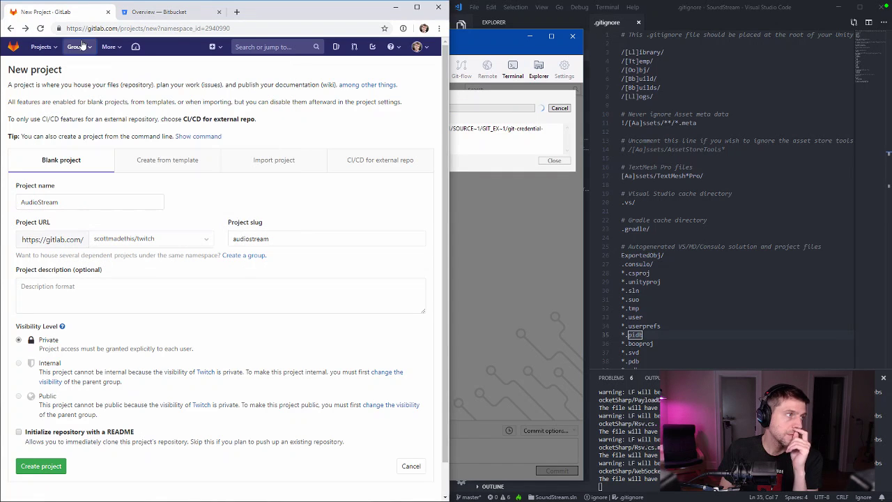
click(43, 47)
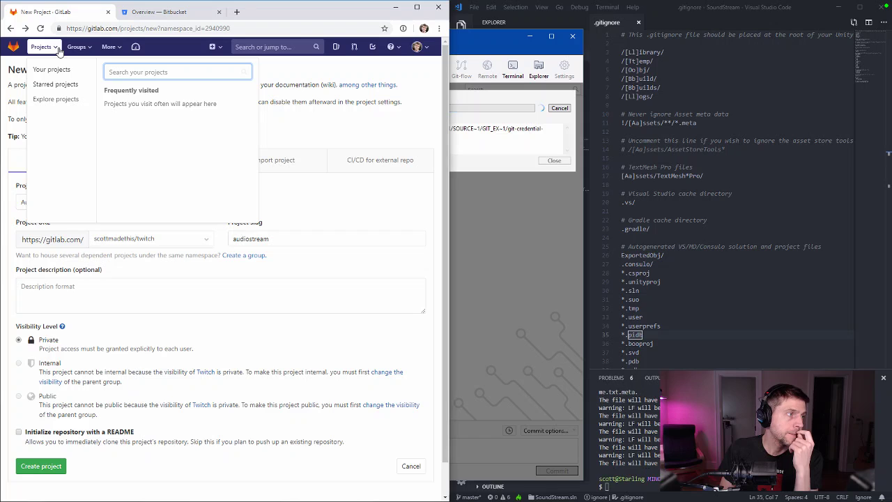
click(50, 76)
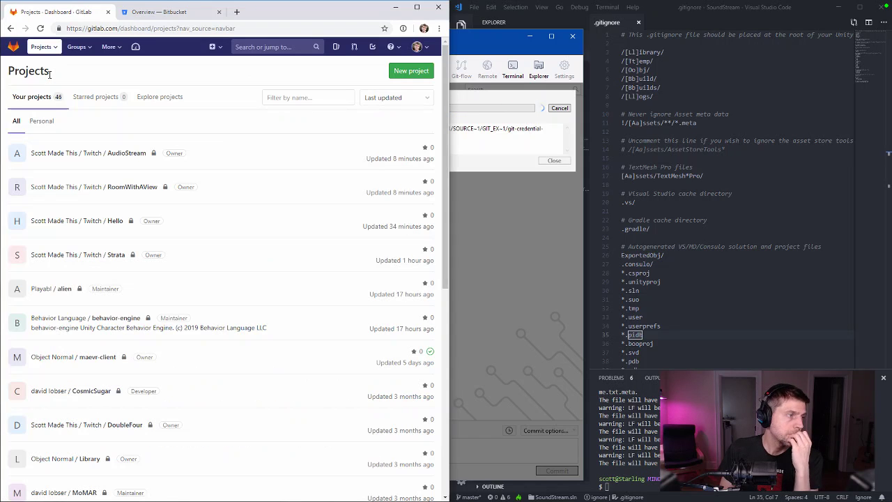
click(80, 52)
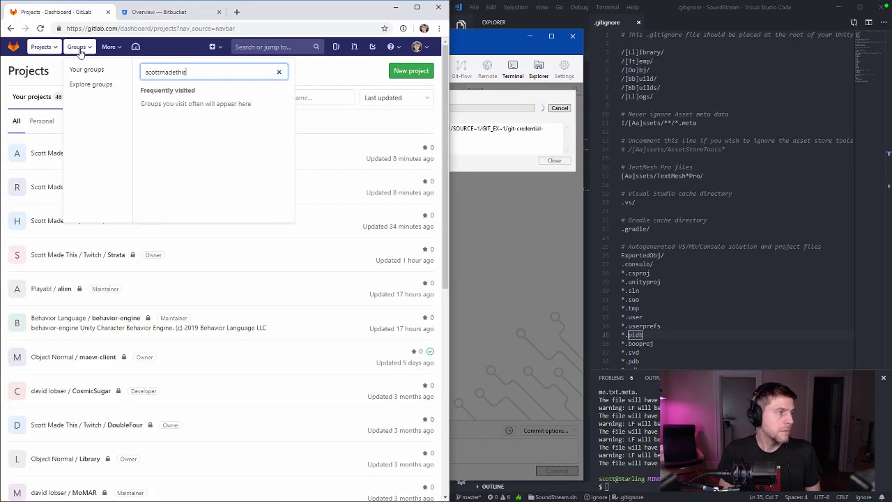
click(168, 102)
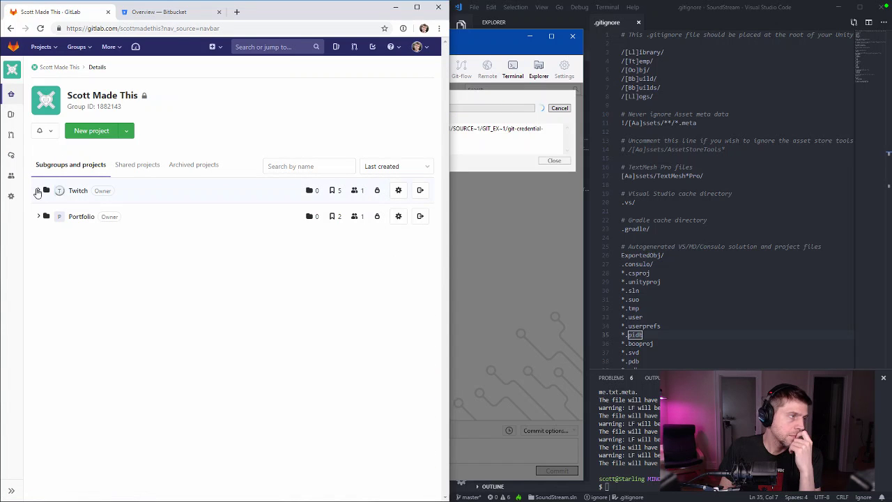
click(38, 191)
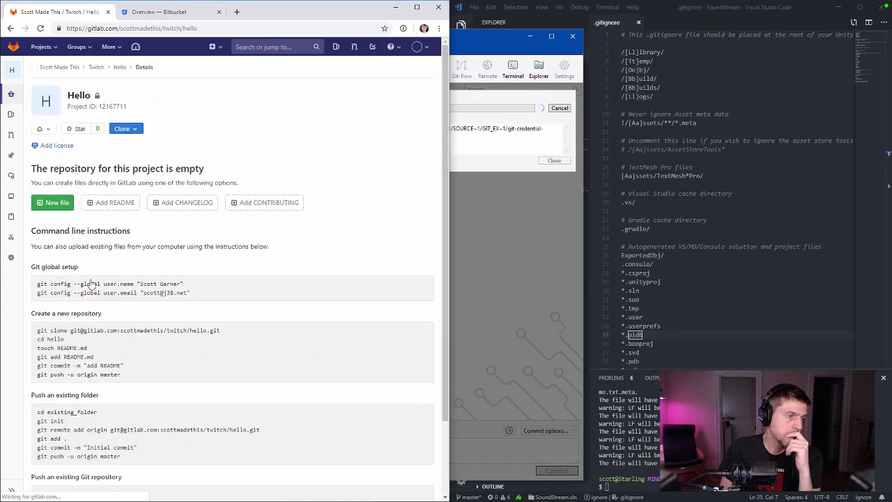
scroll(139, 244, down, 2)
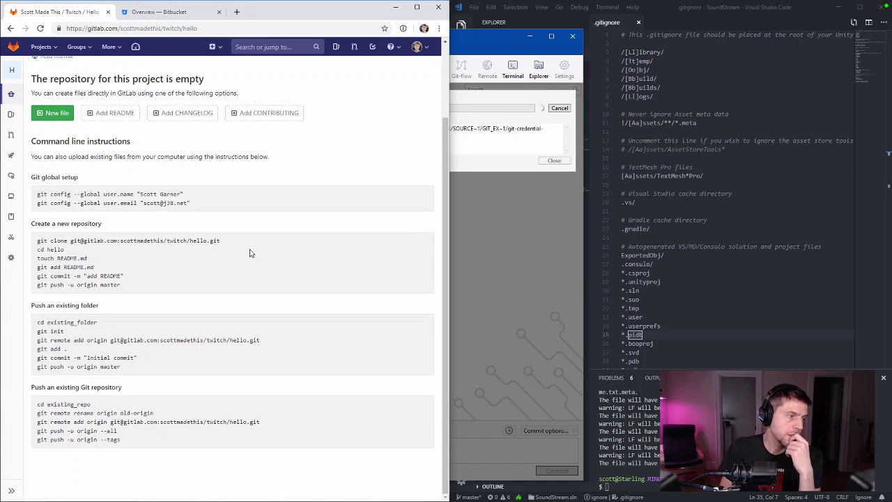
Return to Sourcetree, cancel the running Hello push, and push master to origin again with the full output shown
click(458, 152)
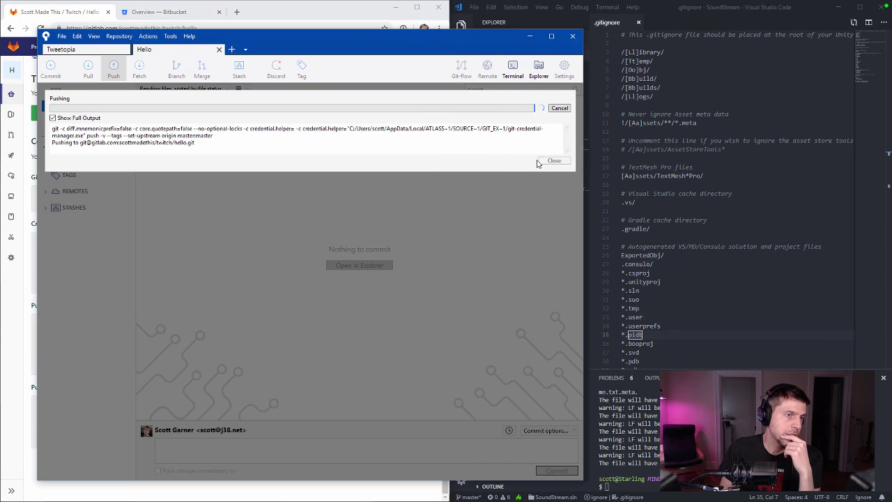
click(560, 108)
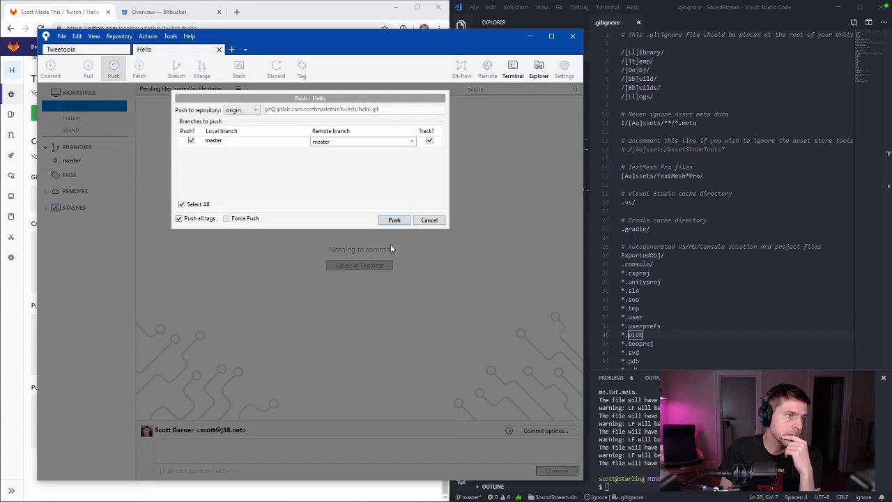
click(394, 220)
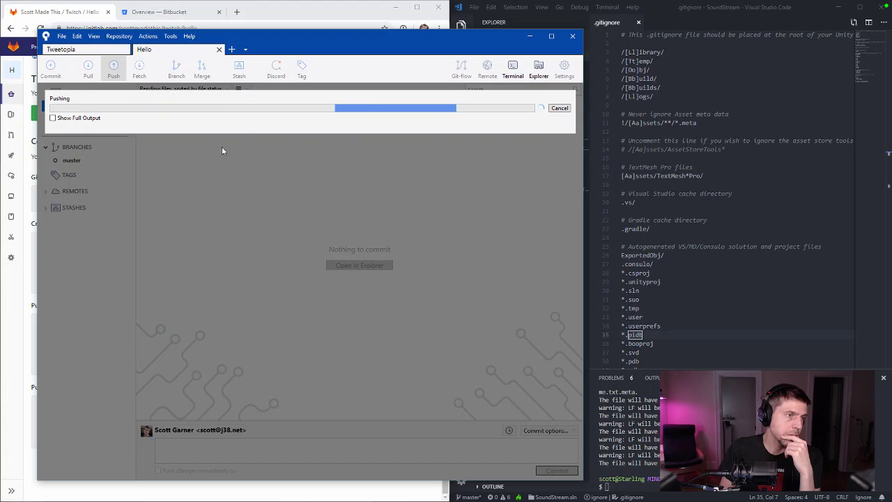
click(80, 118)
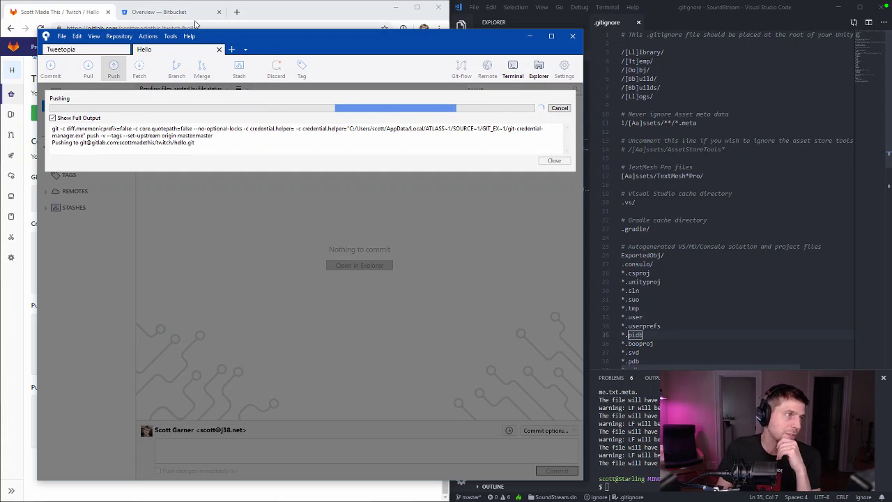
Open Sourcetree's options and review the General, Authentication and Git settings
click(170, 36)
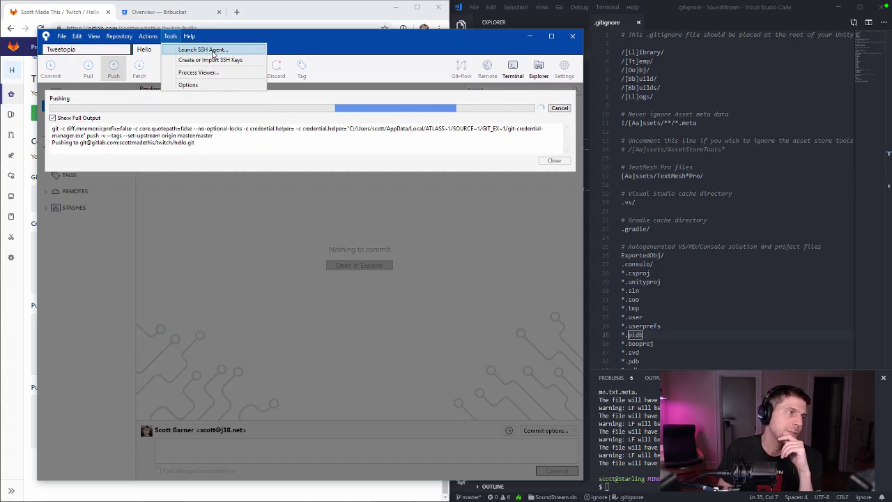
click(218, 86)
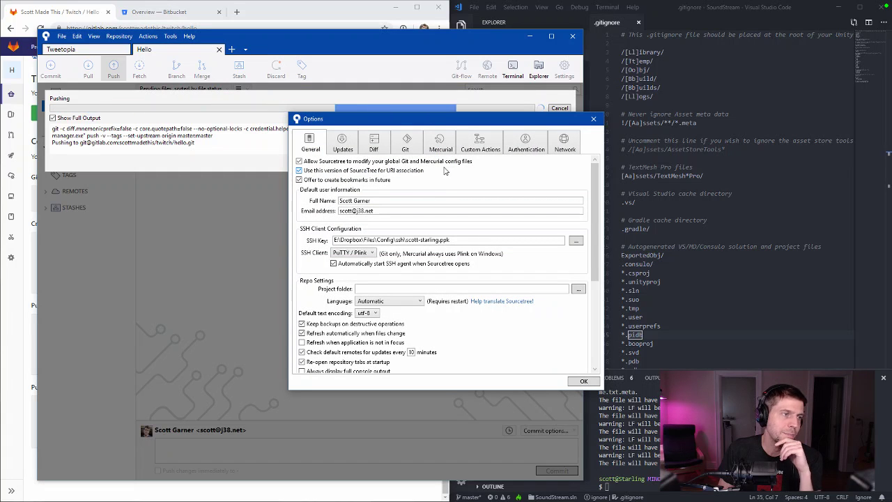
scroll(445, 171, down, 5)
scroll(445, 171, down, 1)
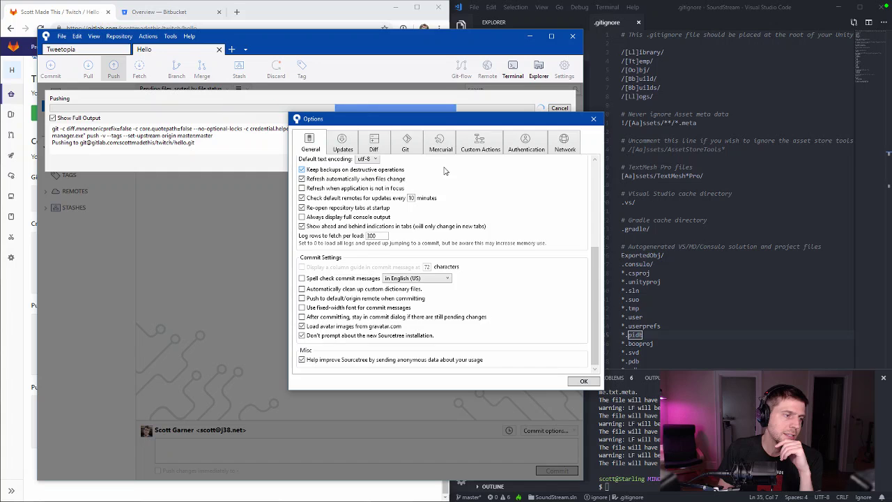
scroll(445, 171, up, 6)
click(519, 145)
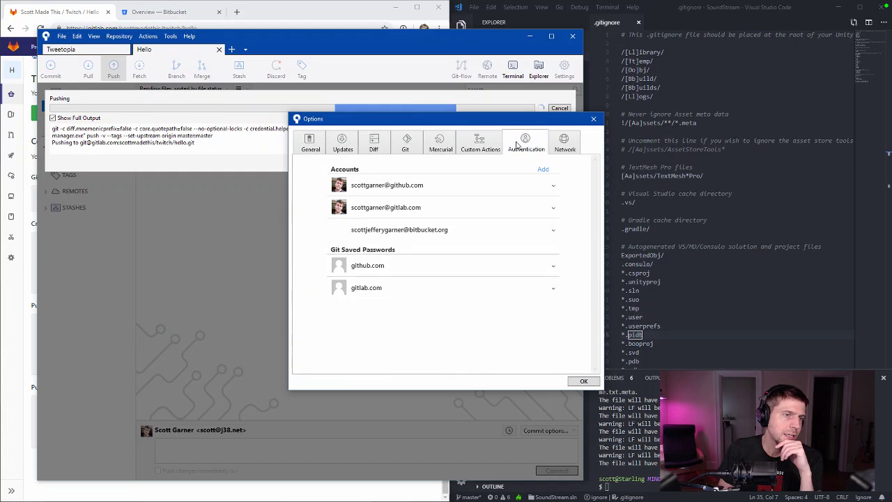
click(404, 144)
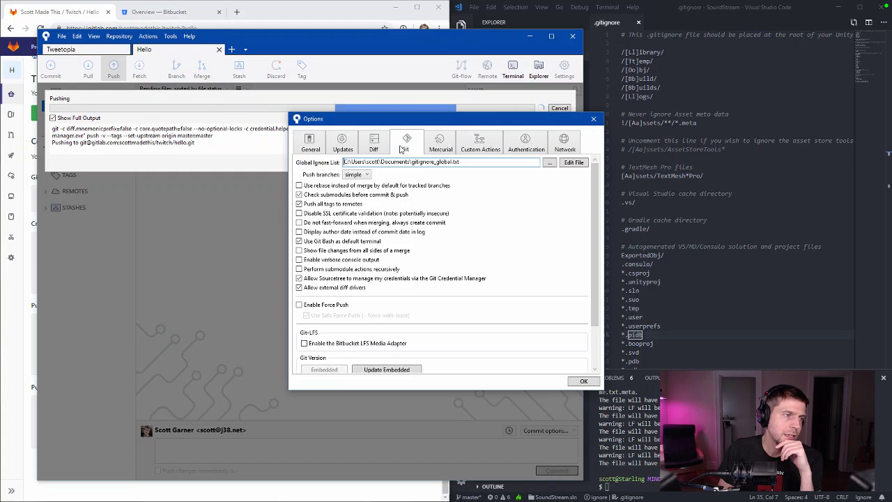
scroll(490, 214, down, 3)
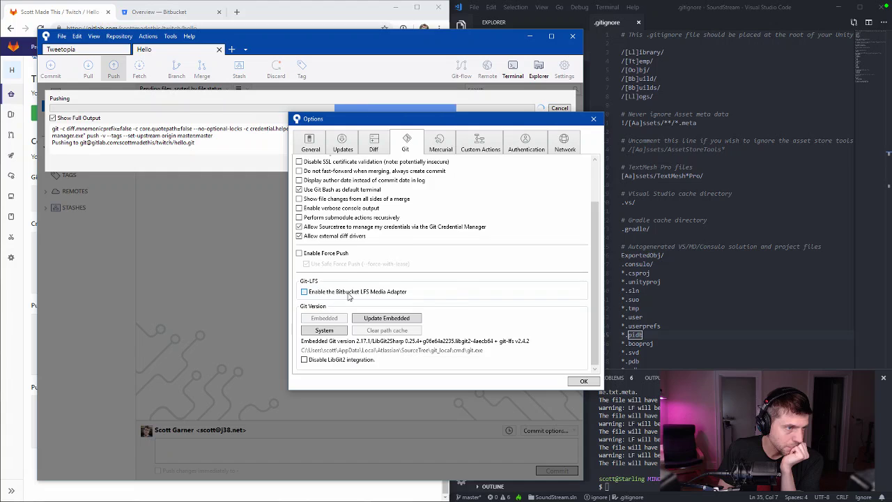
scroll(349, 296, up, 2)
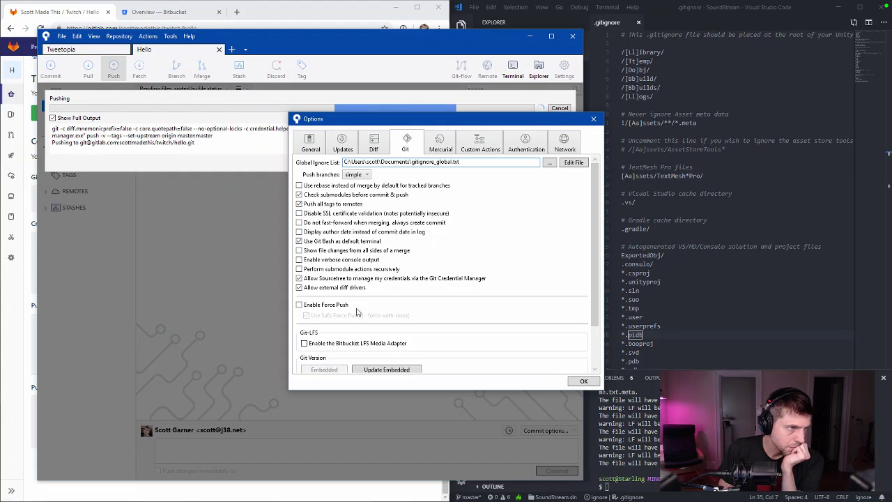
Look through the Diff and Updates options, check the General SSH client setting, and close the options
click(372, 145)
click(342, 144)
click(310, 143)
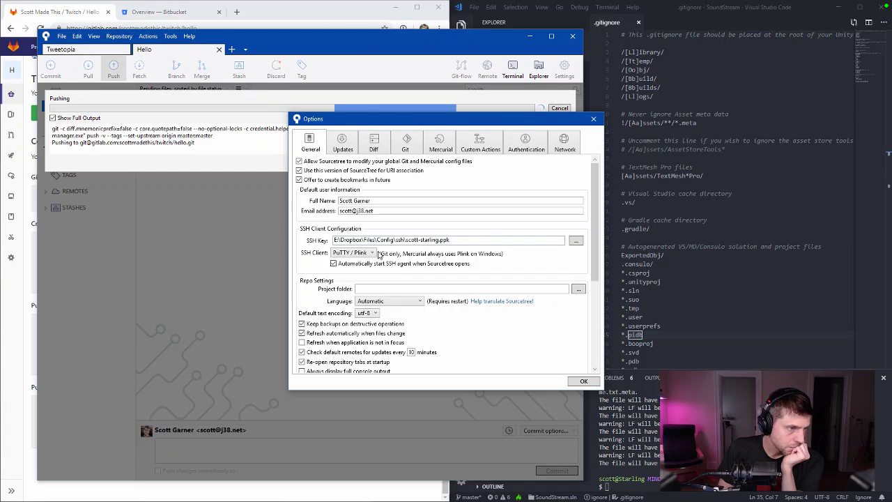
click(371, 254)
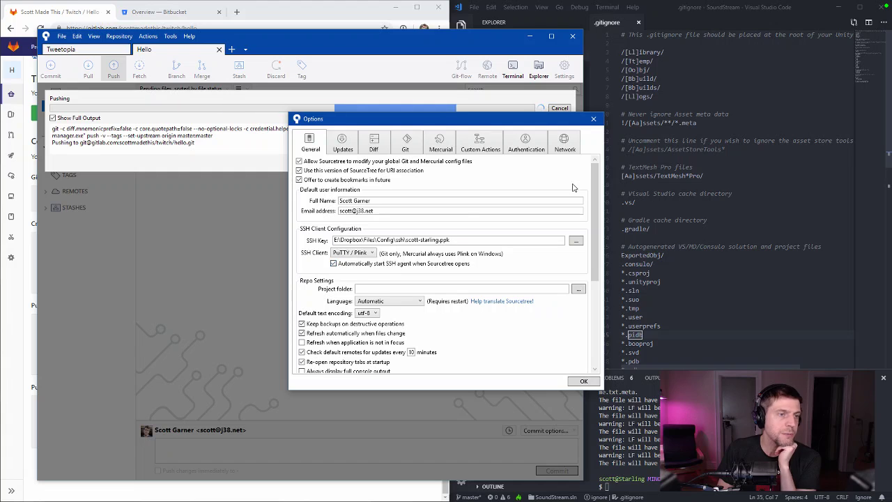
click(594, 119)
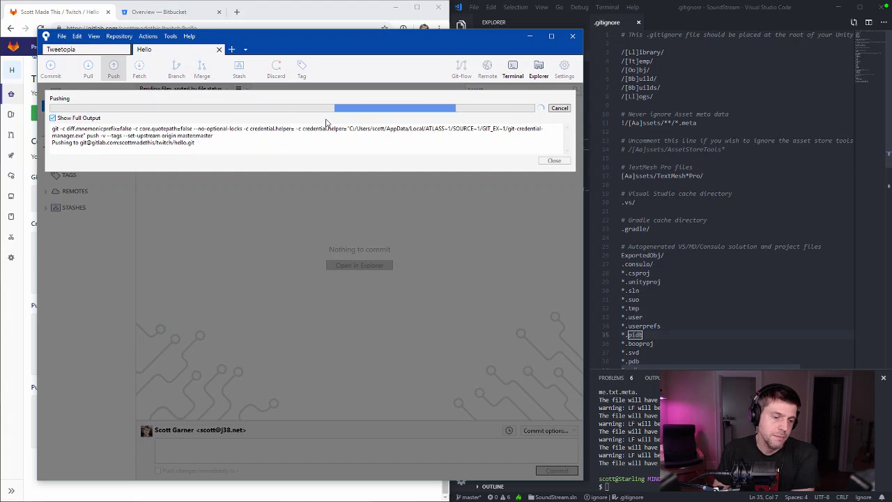
Commit the staged SoundStream files from the Visual Studio Code terminal, using git commit -m with a message
click(753, 447)
text(git init)
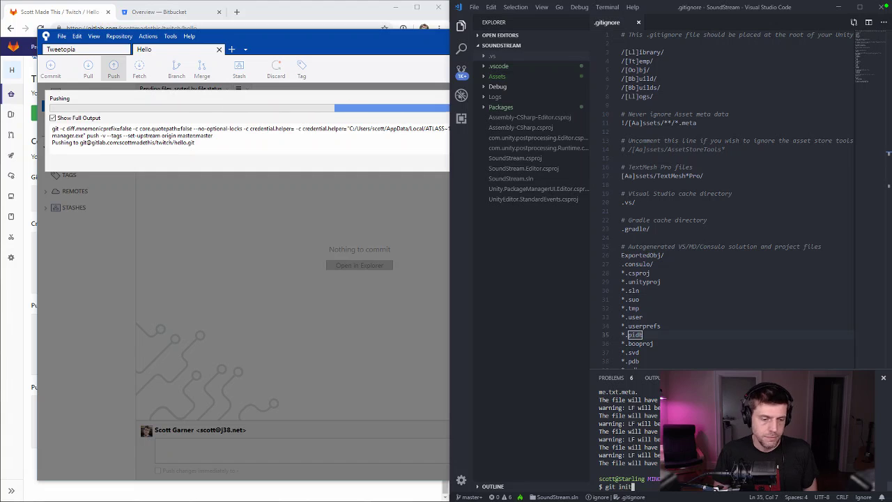
key(BackSpace)
key(BackSpace)
key(BackSpace)
key(BackSpace)
text(commit -a)
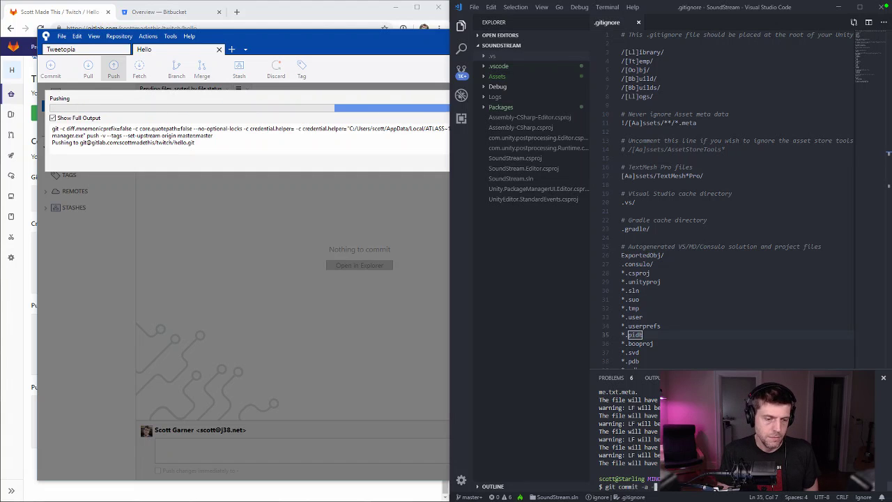
text( -m)
key(BackSpace)
key(BackSpace)
key(BackSpace)
key(BackSpace)
text(m "In)
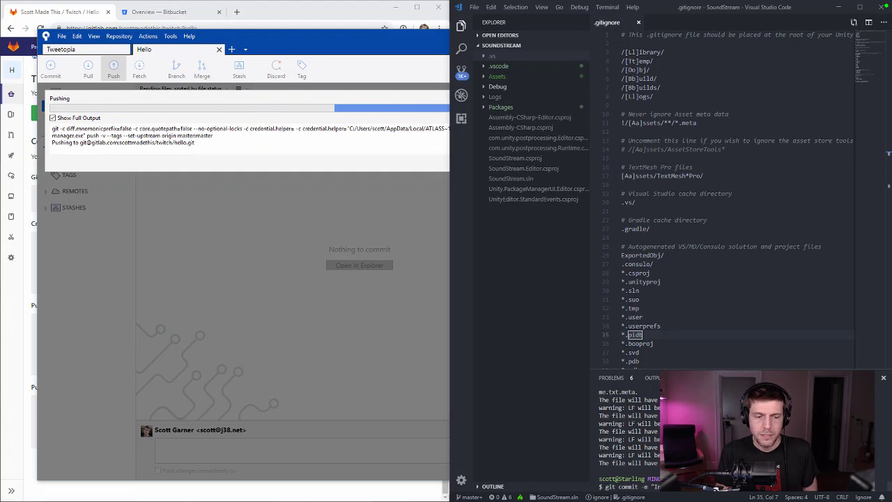
key(Return)
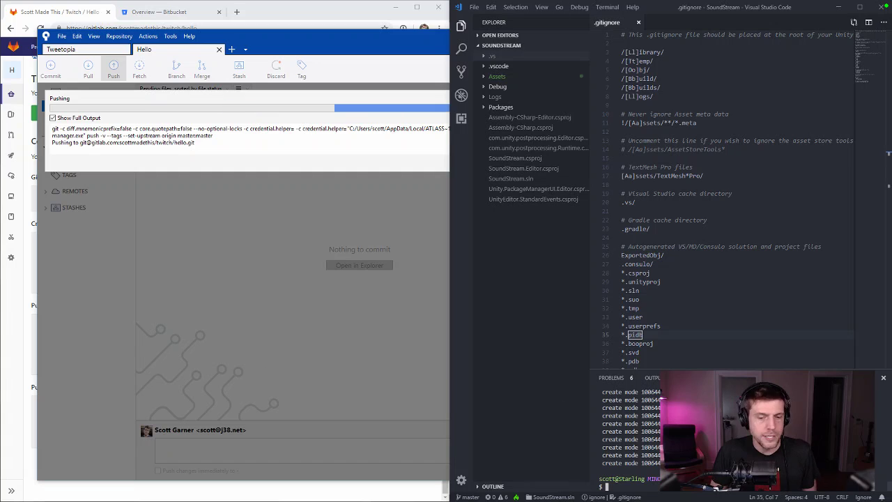
Switch back to Sourcetree and launch its tool for creating or importing SSH keys
key(alt+Tab)
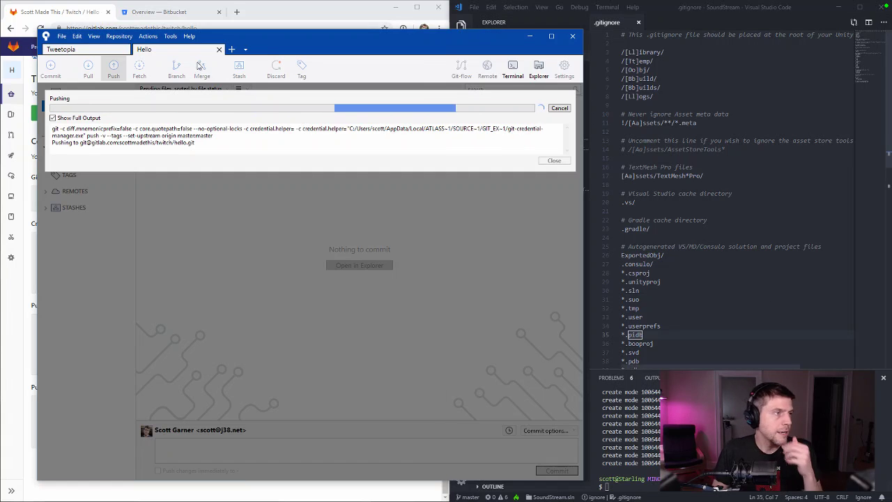
click(170, 36)
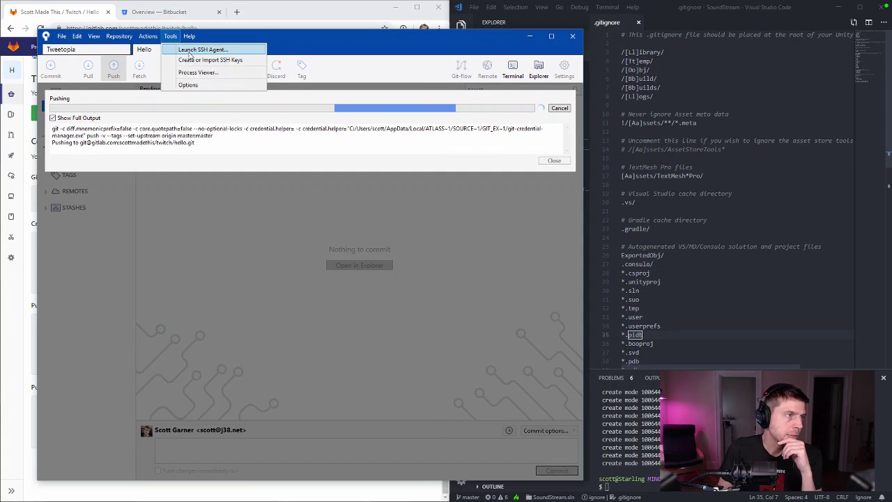
click(199, 50)
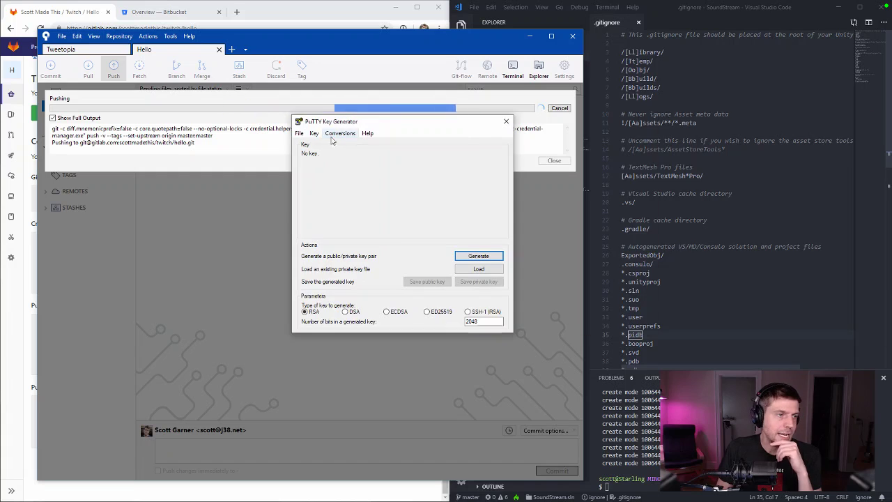
Try to import the do-dokku private key from the .ssh folder into PuTTY Key Generator
click(341, 133)
click(348, 144)
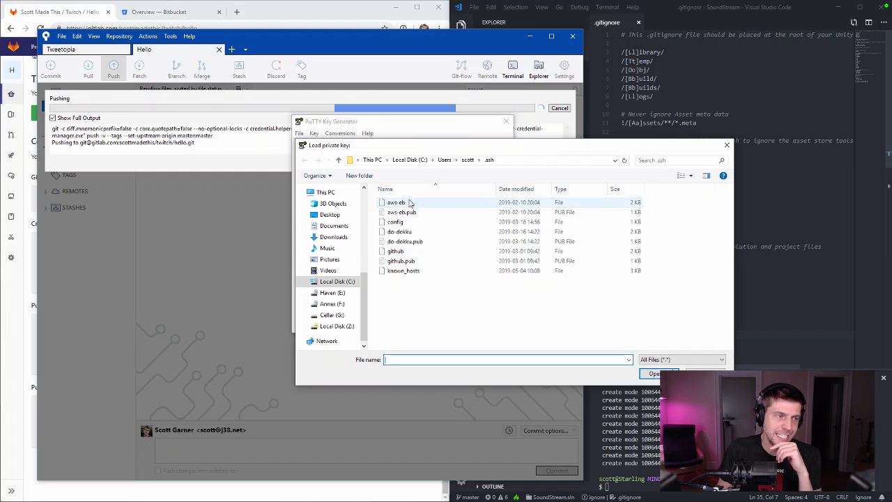
double_click(401, 231)
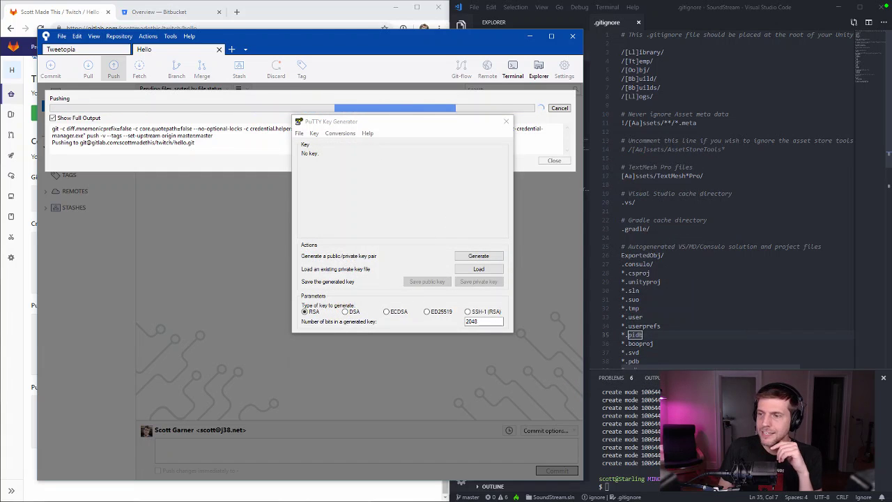
click(432, 193)
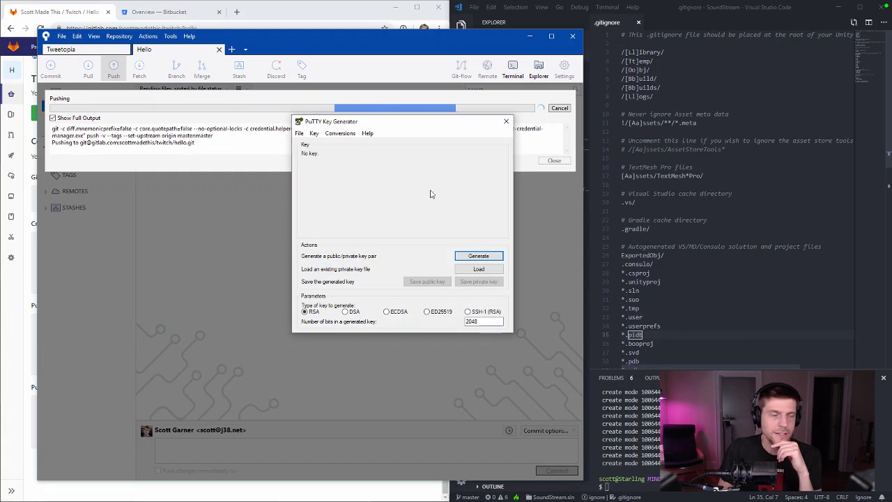
Try again to import an existing private key into PuTTY Key Generator and close the generator
click(341, 135)
click(351, 144)
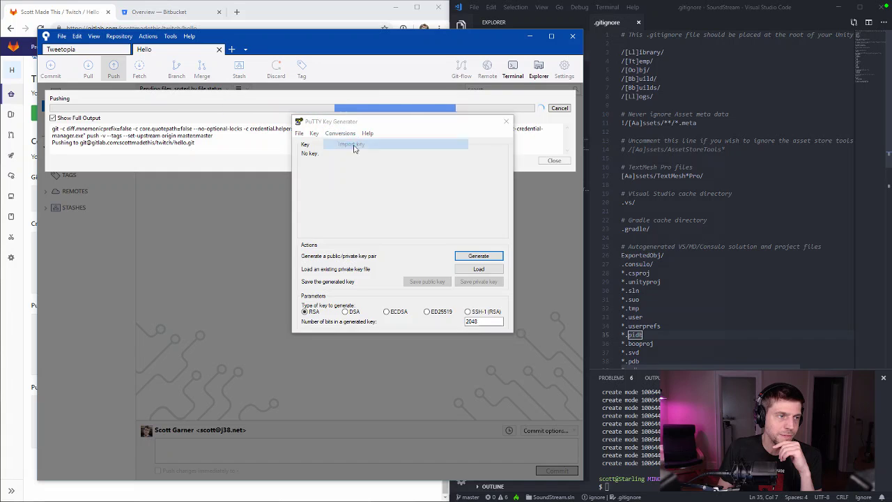
double_click(395, 251)
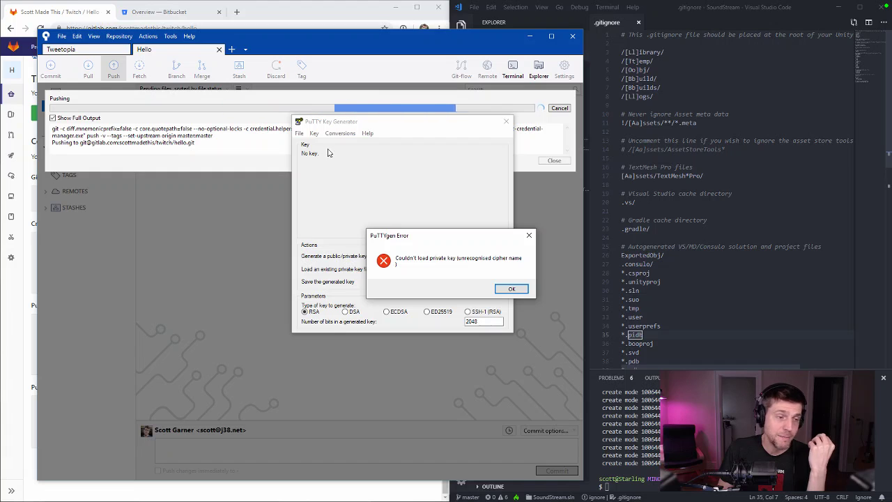
click(529, 237)
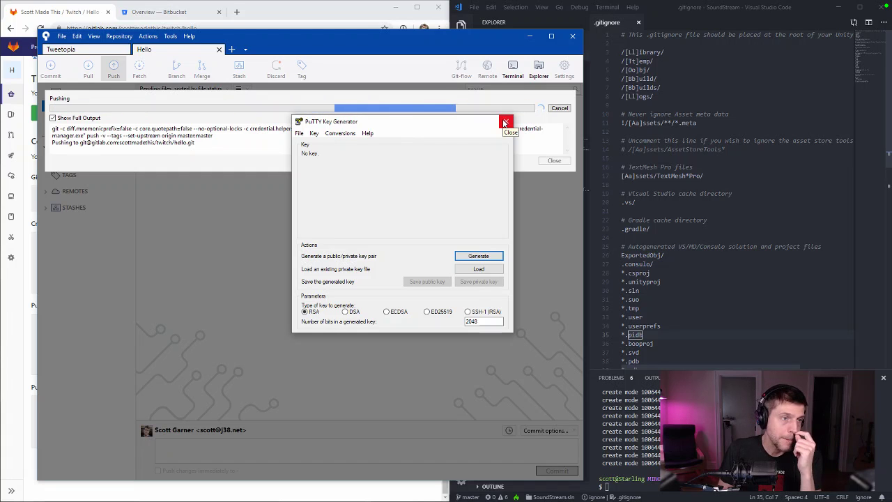
click(505, 123)
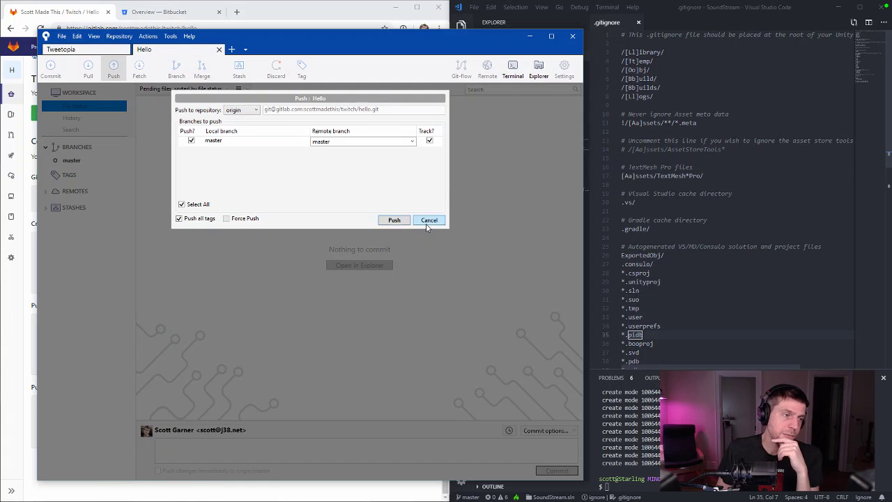
Cancel the push of the Hello repository, move the Sourcetree window aside, and switch to Visual Studio Code
click(427, 224)
drag(394, 41, 516, 30)
key(alt+Tab)
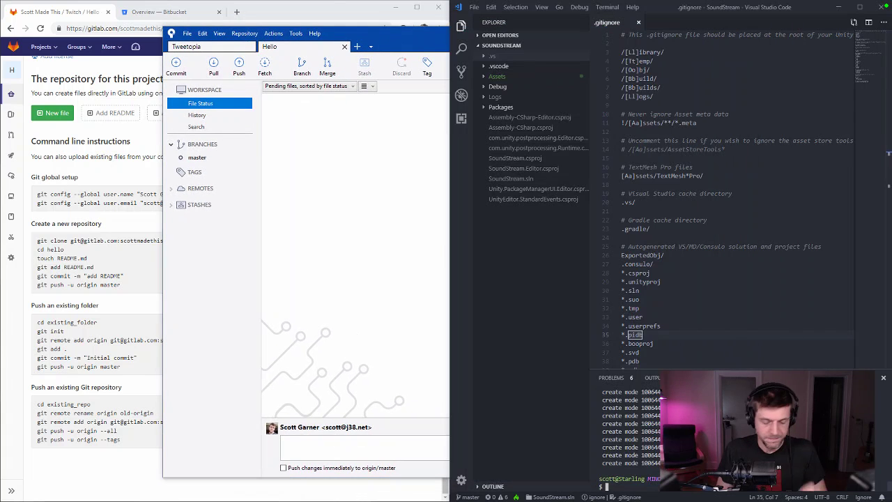
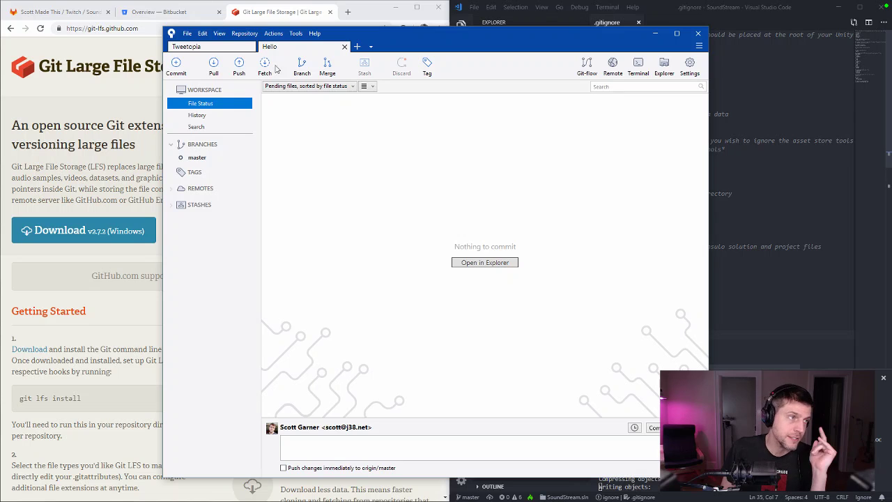
Set Sourcetree's SSH client to OpenSSH in the general options and confirm the options
click(246, 34)
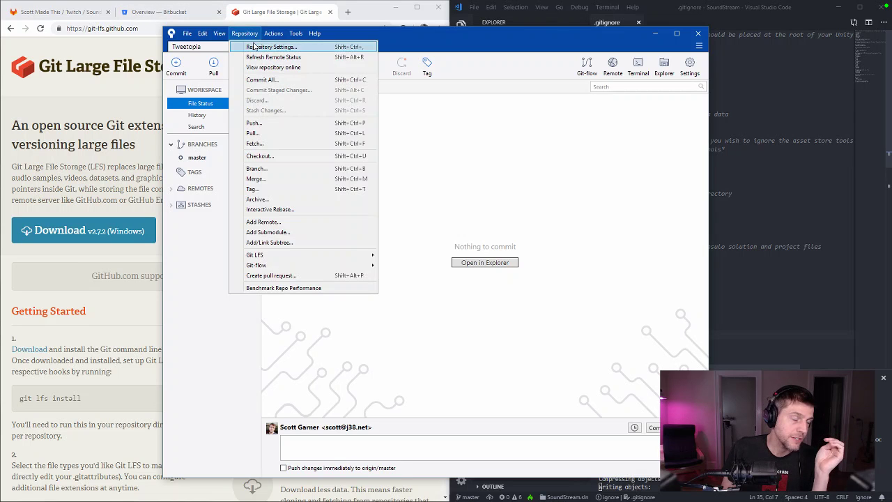
mouse_move(298, 34)
click(314, 79)
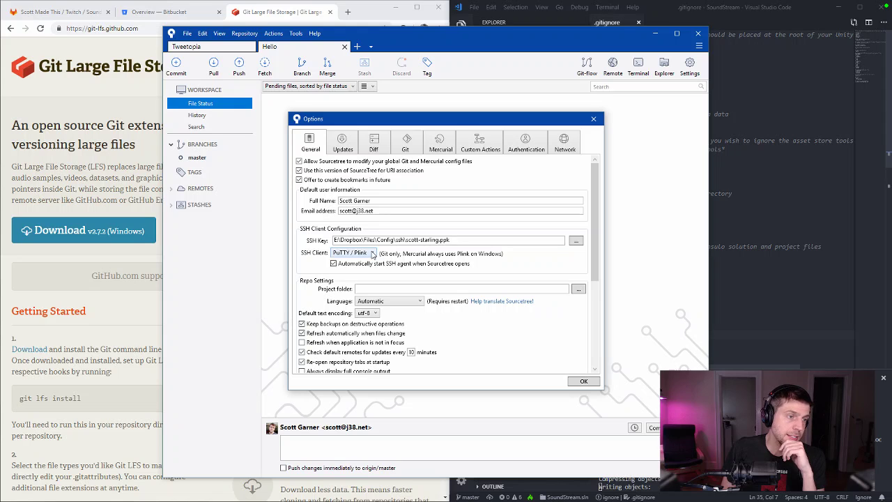
click(575, 241)
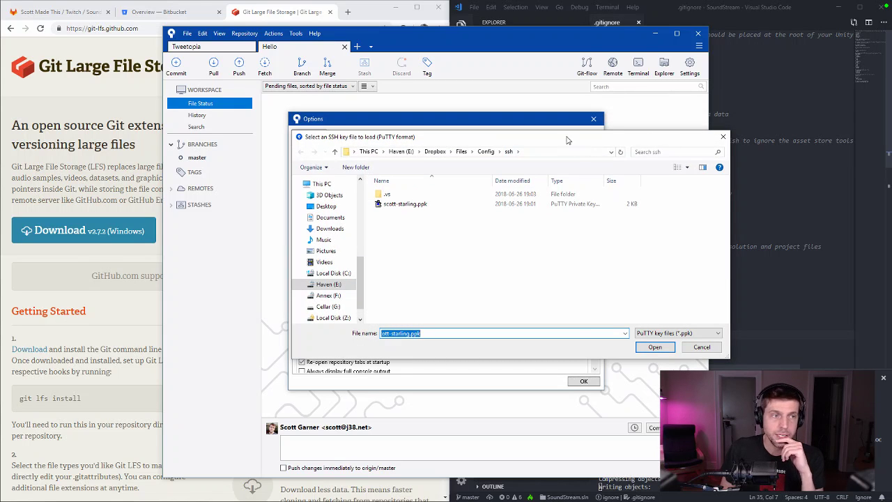
key(Return)
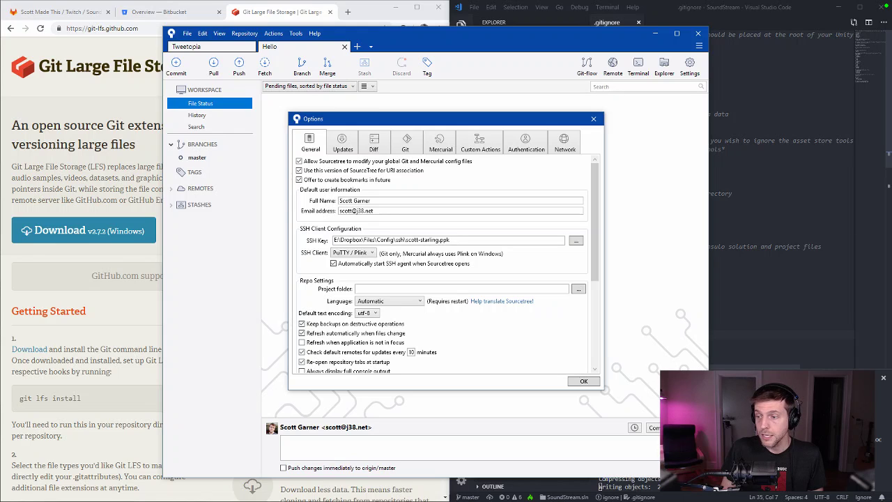
click(365, 254)
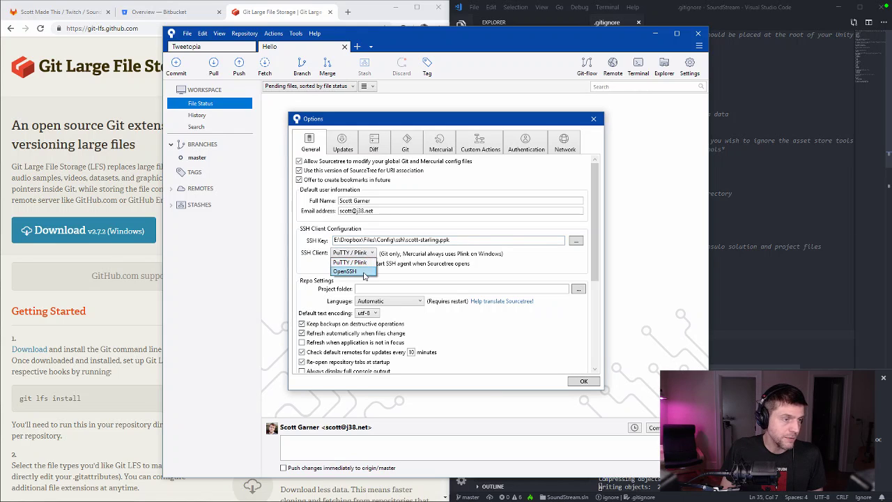
click(363, 272)
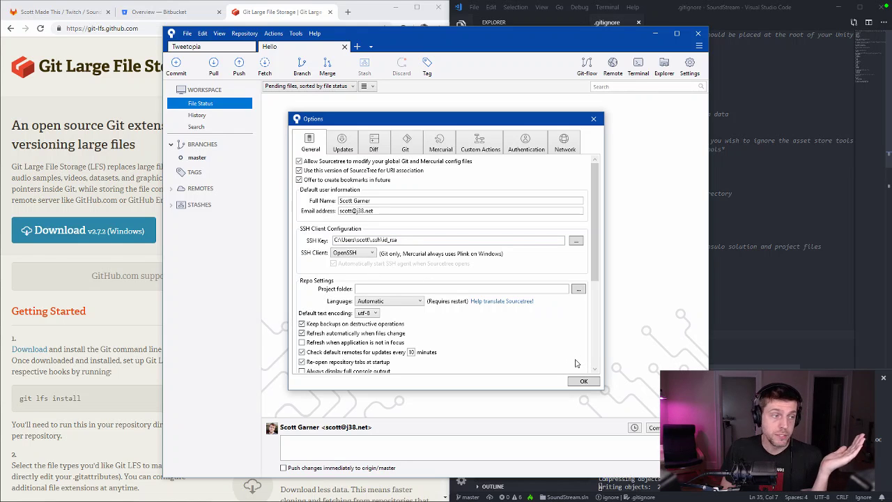
click(589, 383)
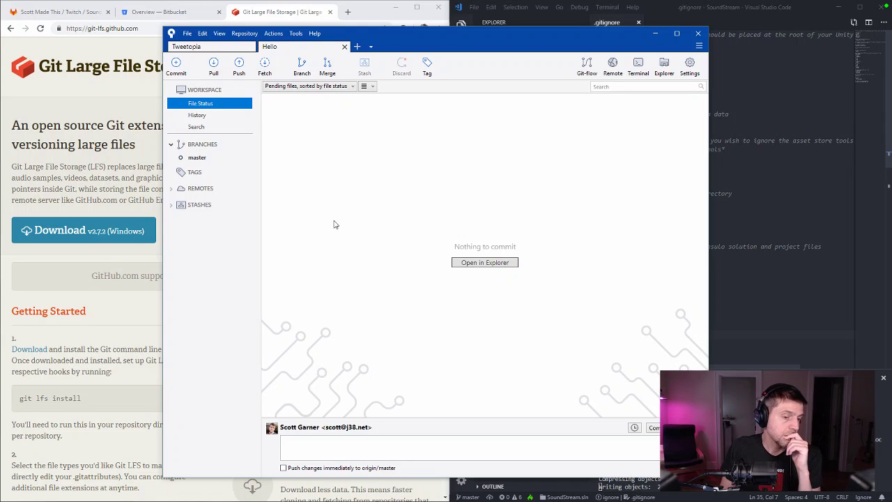
key(alt+Tab)
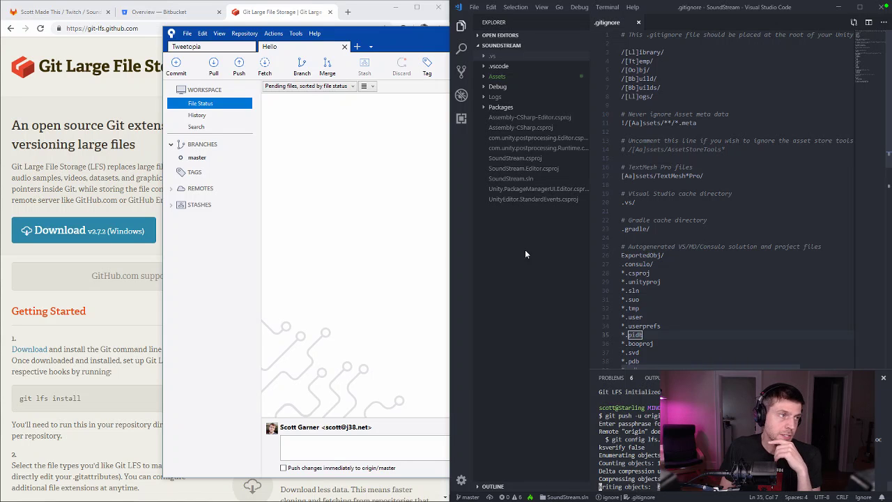
click(382, 218)
click(239, 66)
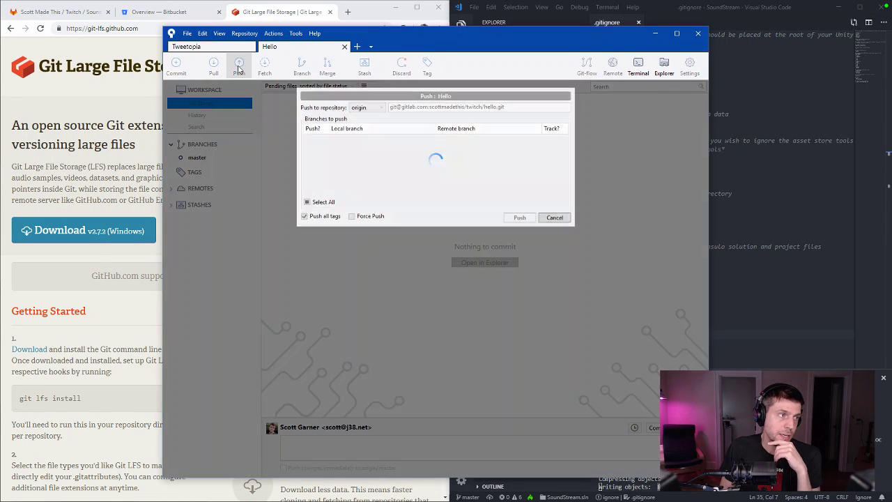
click(561, 216)
Review the advanced and remote settings of the Hello repository, and close them without changes
click(295, 34)
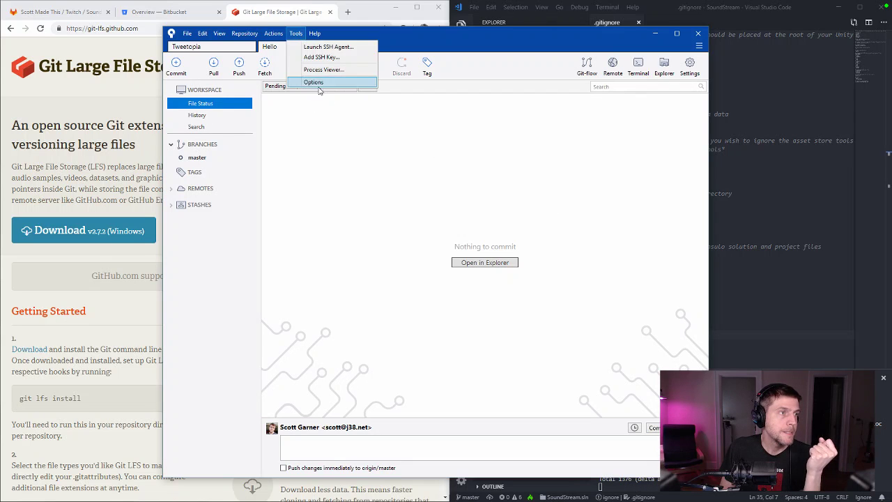
mouse_move(241, 35)
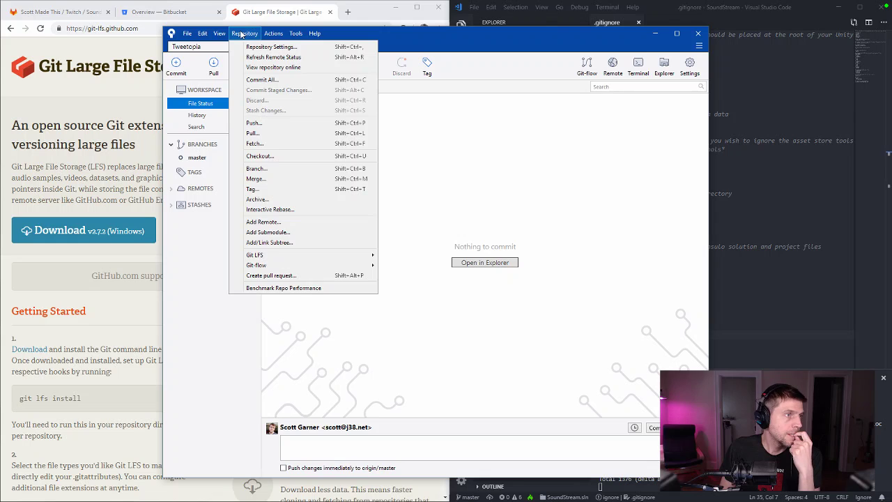
click(271, 46)
click(454, 126)
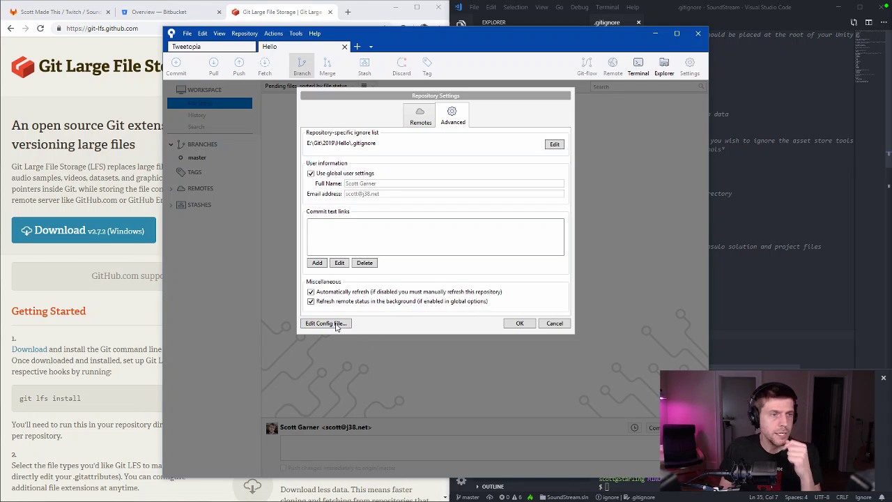
click(421, 119)
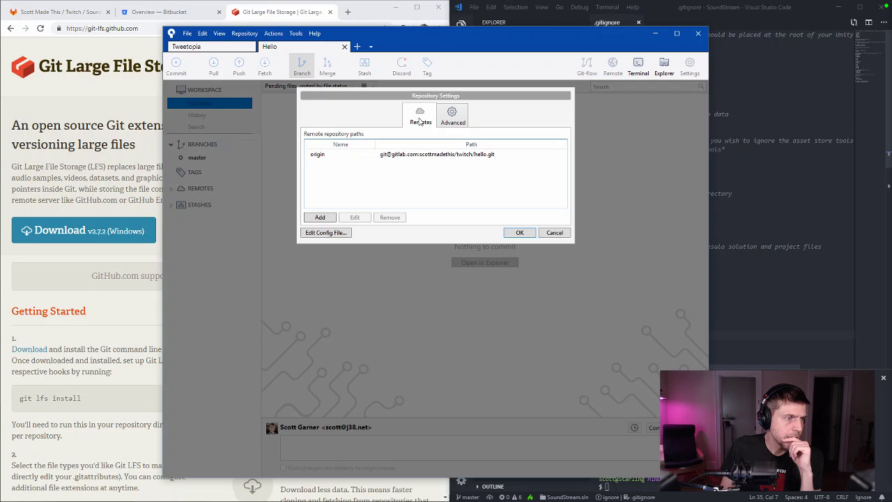
click(442, 120)
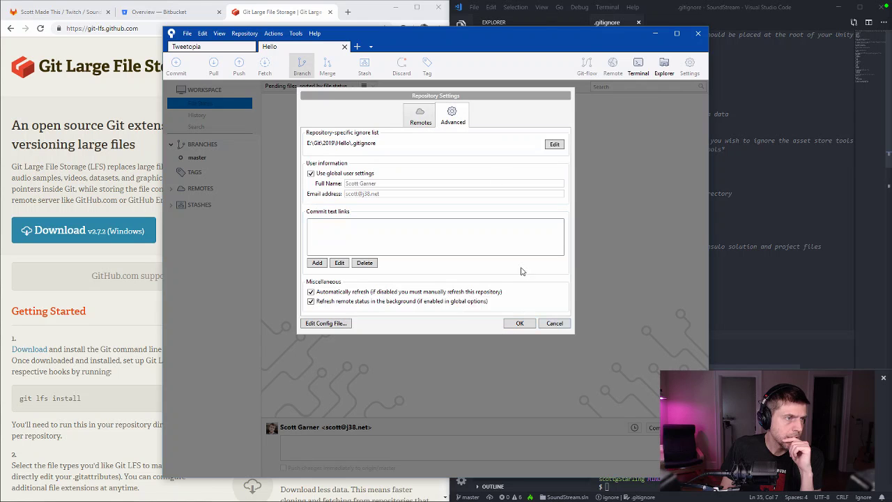
click(547, 328)
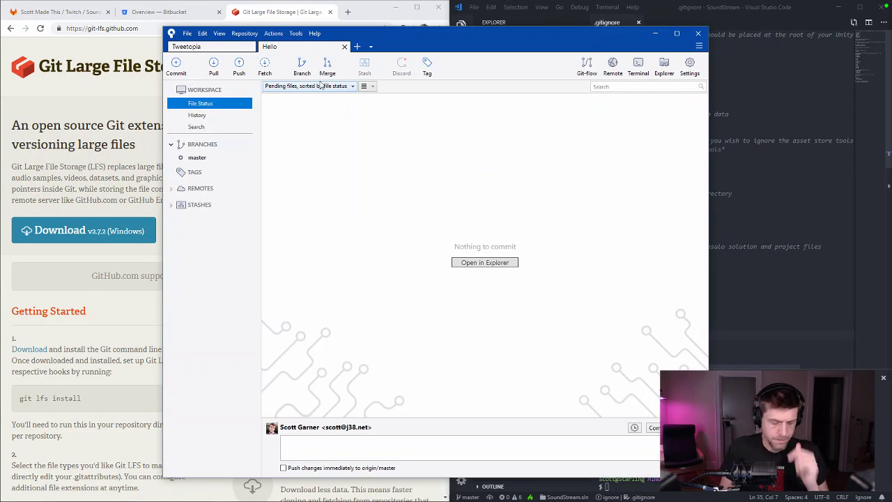
Look through the Updates, Diff and Git pages of the Sourcetree options, including the Git-LFS and Git version settings, and close the options
key(ctrl+comma)
click(343, 143)
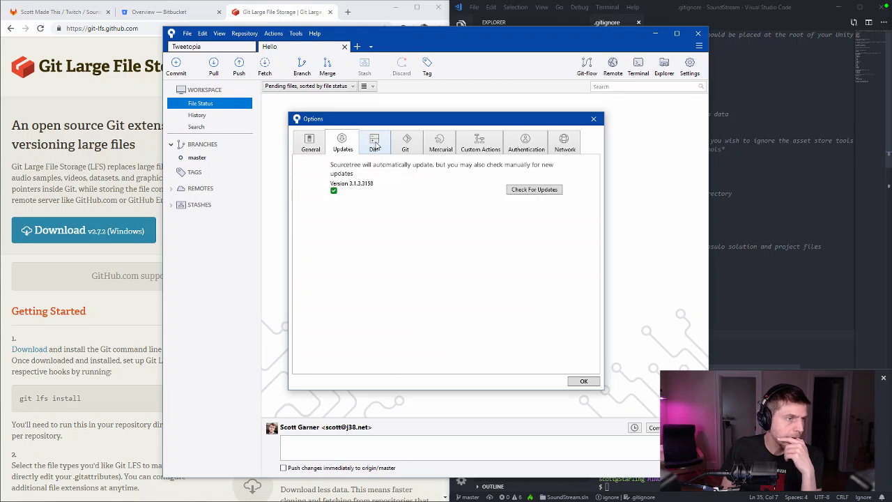
click(375, 143)
click(408, 144)
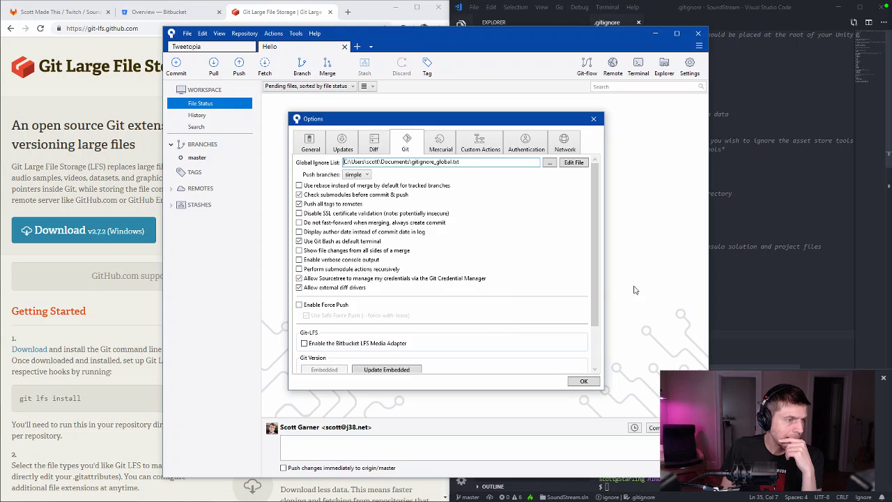
scroll(598, 294, down, 1)
drag(598, 294, 598, 367)
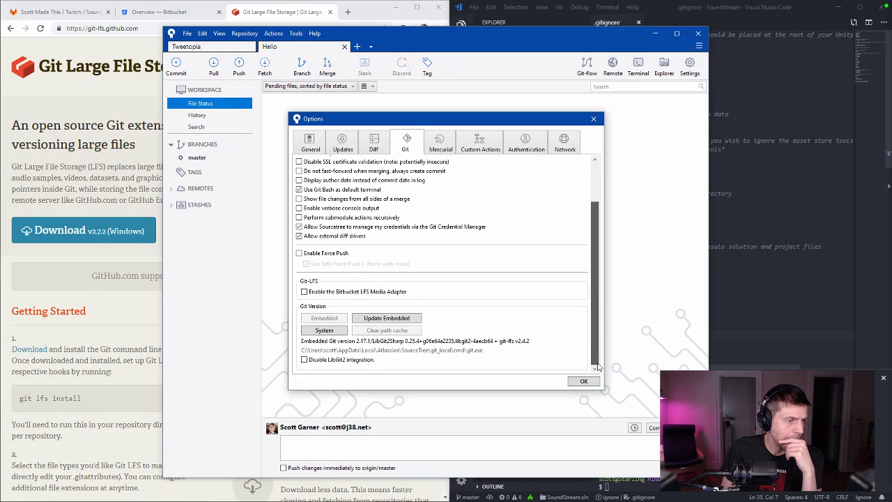
drag(598, 368, 564, 157)
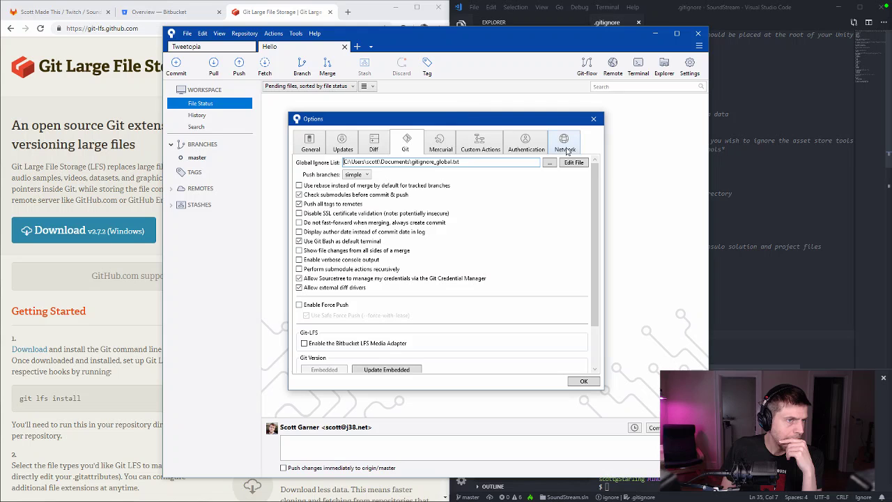
click(593, 119)
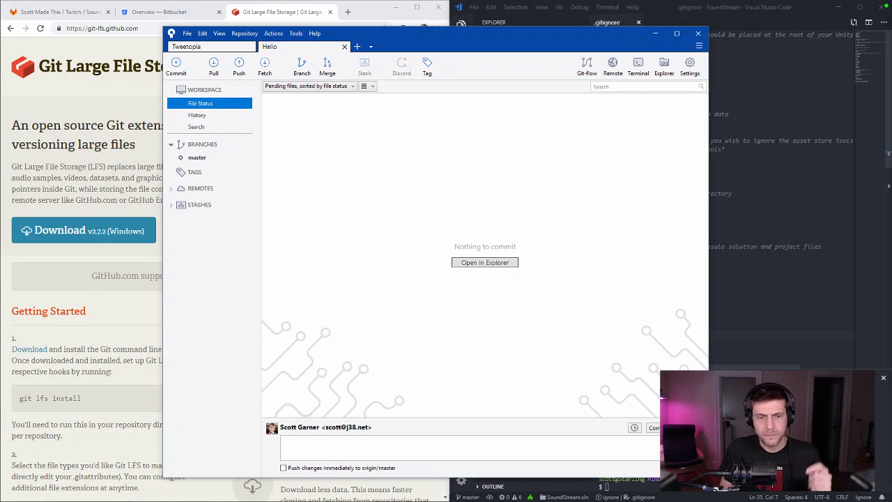
Run git lfs install in the Hello repository's separate Git Bash terminal, and close that terminal
click(617, 480)
text(git lfs install)
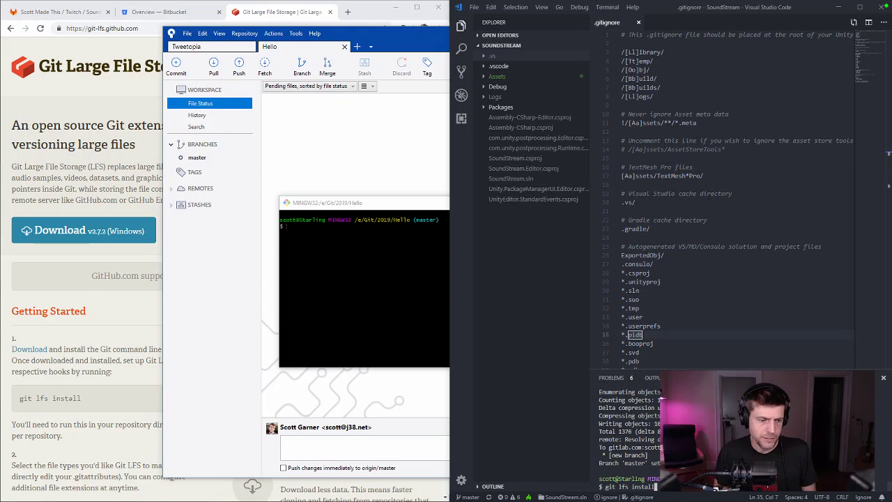
key(alt+Tab)
text(git l)
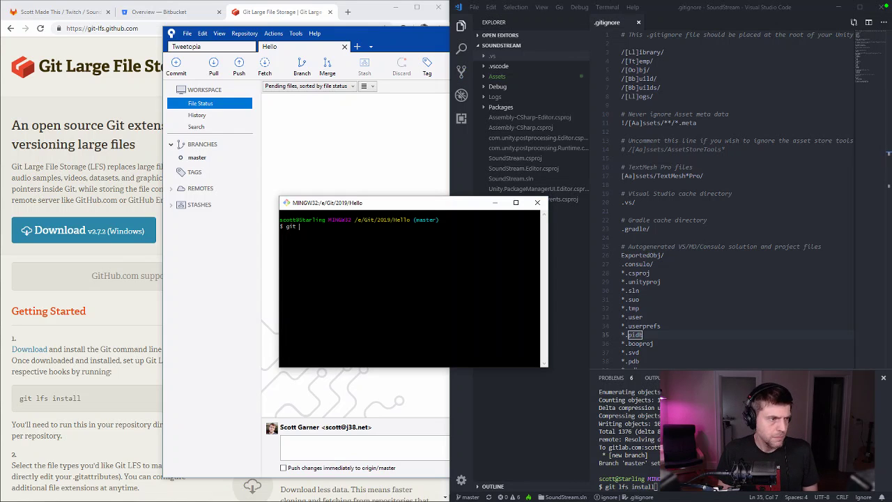
text(fs install)
key(Return)
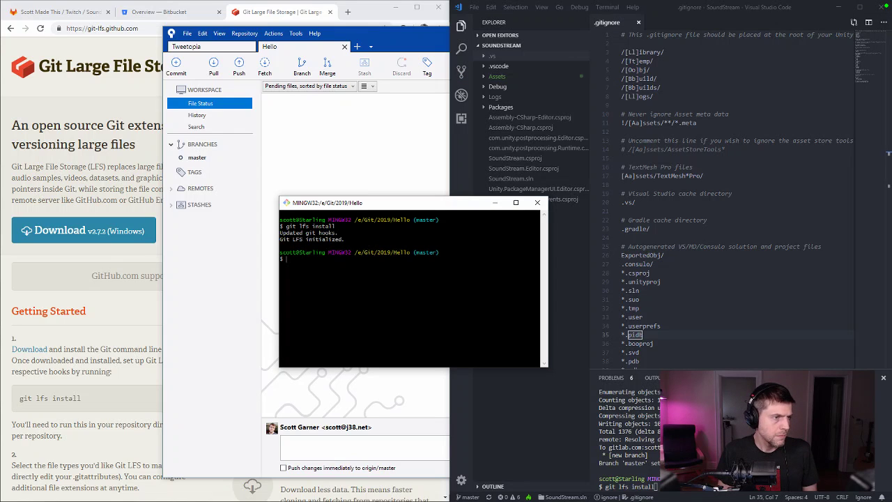
click(538, 202)
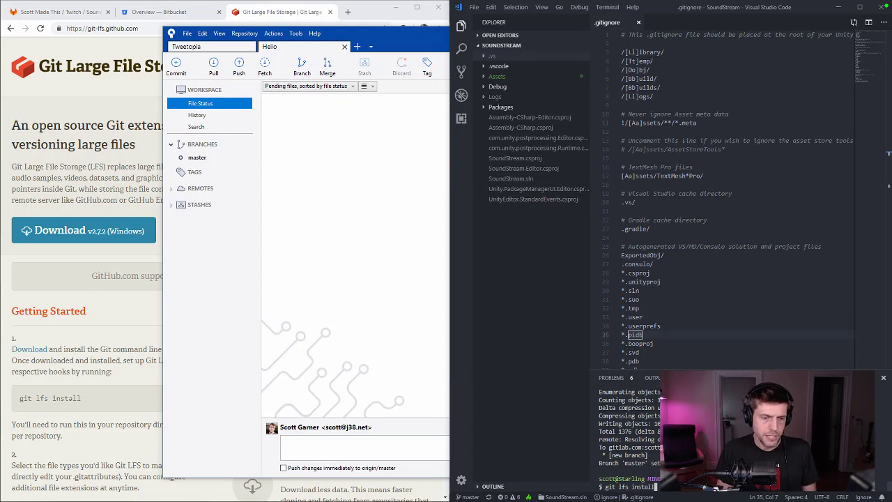
Clear the unrun git lfs install command in the Visual Studio Code terminal and change the directory to ../../2019/
key(BackSpace)
key(BackSpace)
key(BackSpace)
key(BackSpace)
key(BackSpace)
key(BackSpace)
key(BackSpace)
key(BackSpace)
key(BackSpace)
key(BackSpace)
key(BackSpace)
key(BackSpace)
key(BackSpace)
key(BackSpace)
key(BackSpace)
text(cd ../)
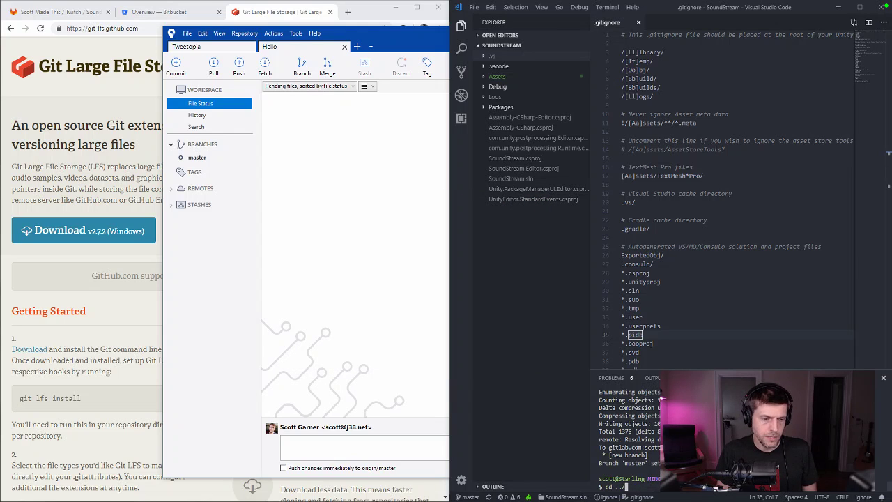
text(../)
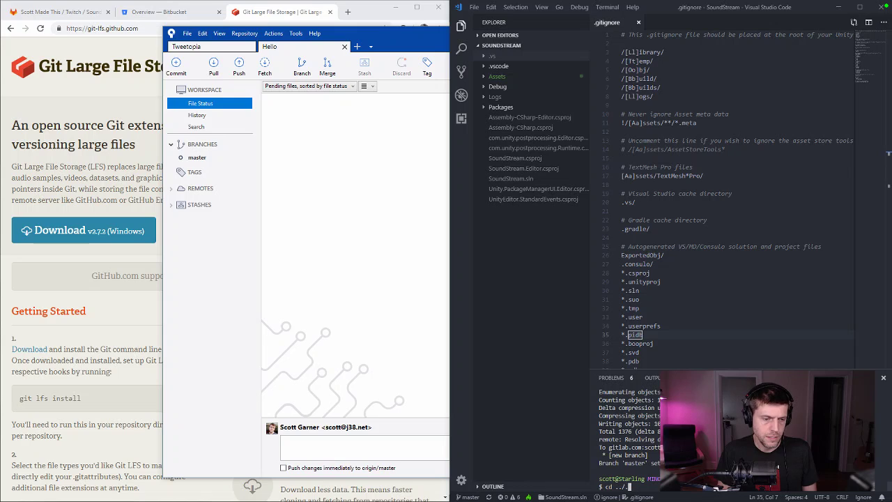
text(2019/H)
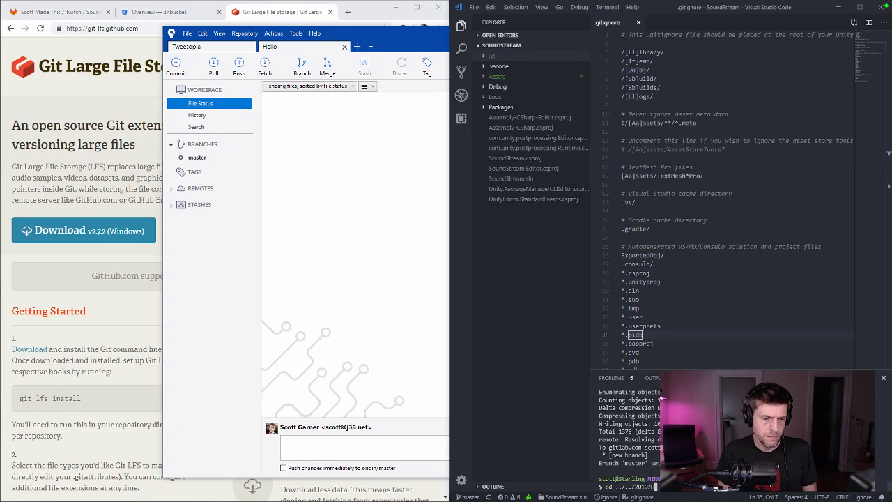
key(BackSpace)
key(Return)
List the contents of the 2019 folder and change into its Hello/ directory
text(dir)
key(Return)
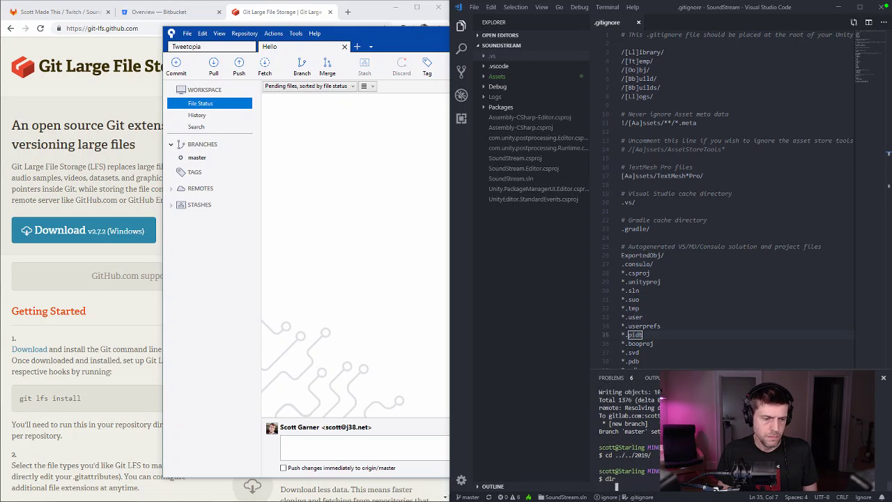
text(cd Hello/)
key(Return)
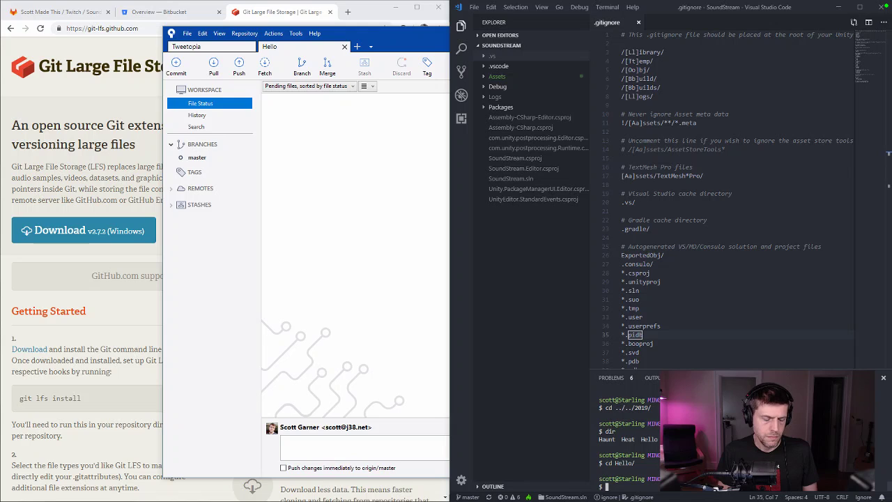
Run git lfs install in the Hello folder and push the repository with git push -u to origin
text(git push -u origi)
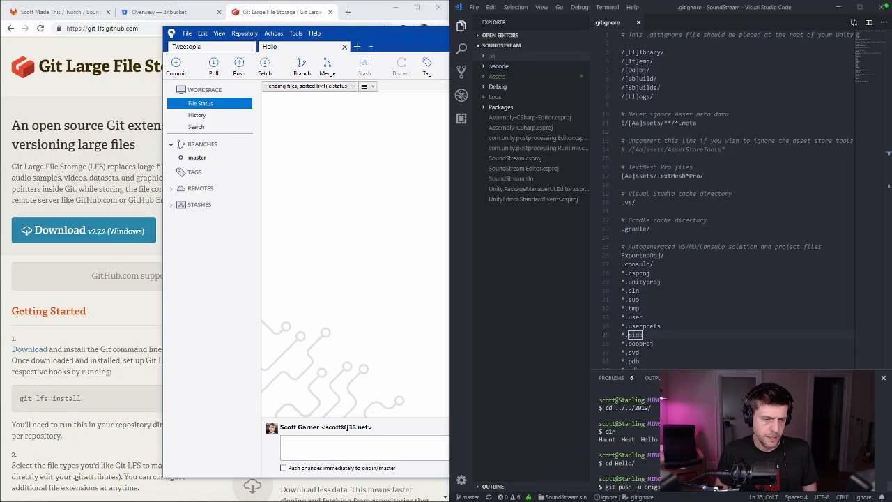
key(Up)
key(Return)
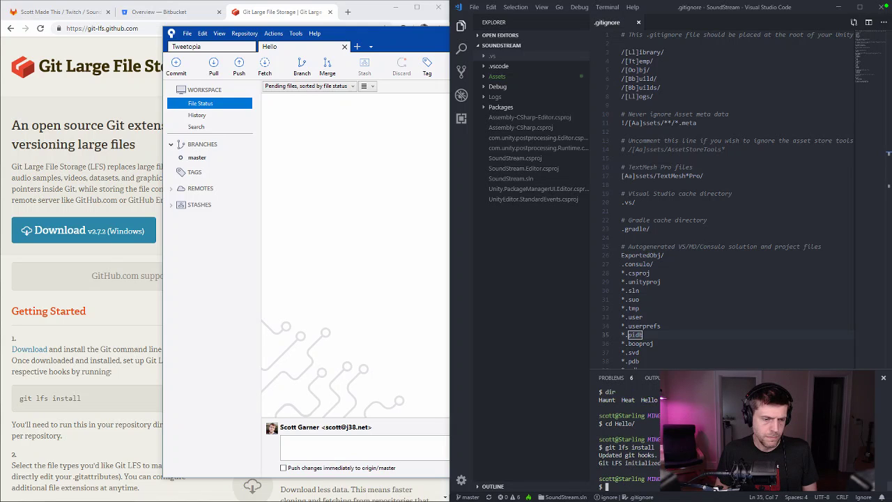
text(git push -u origi)
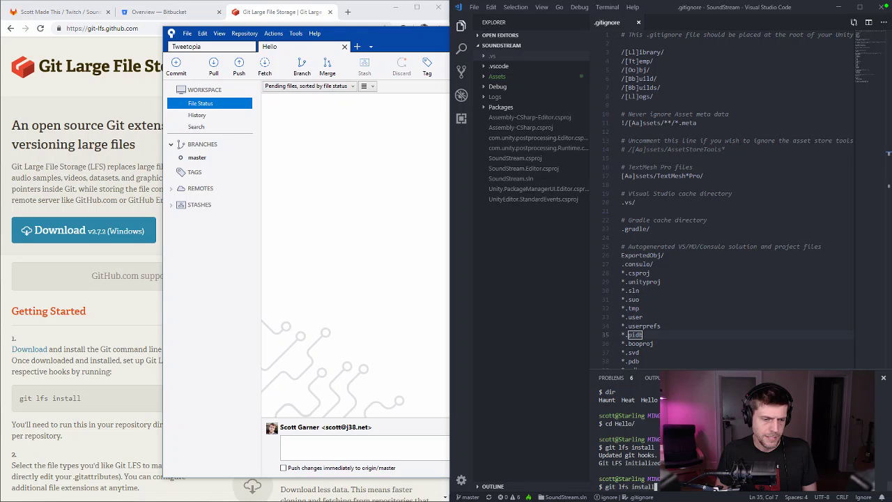
key(Return)
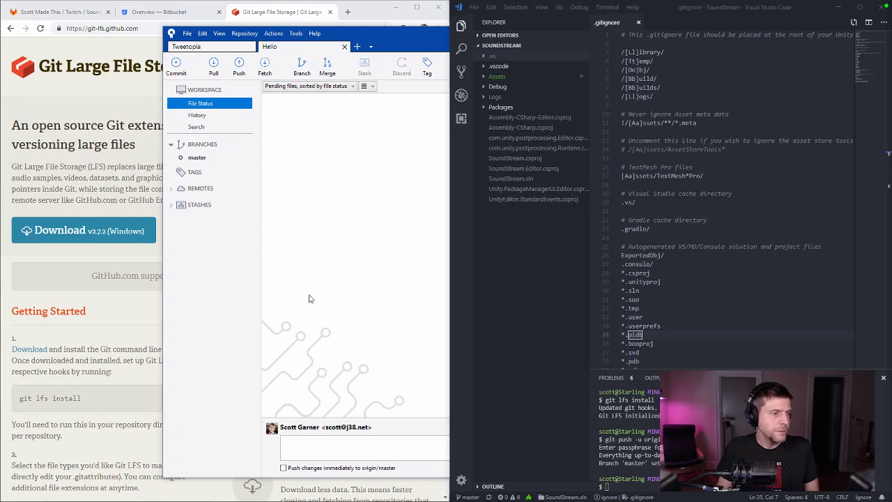
Try to change the Visual Studio Code terminal's directory from Hello to ../Strata
click(351, 270)
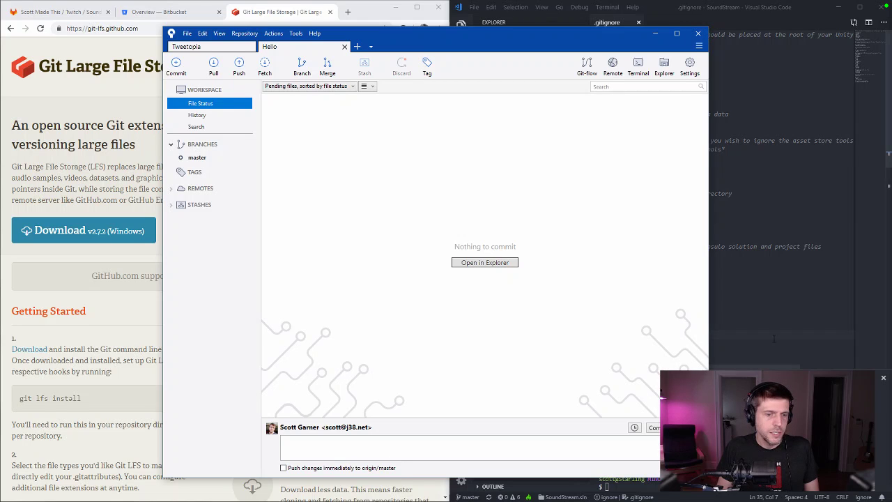
key(alt+Tab)
text(cd ../St)
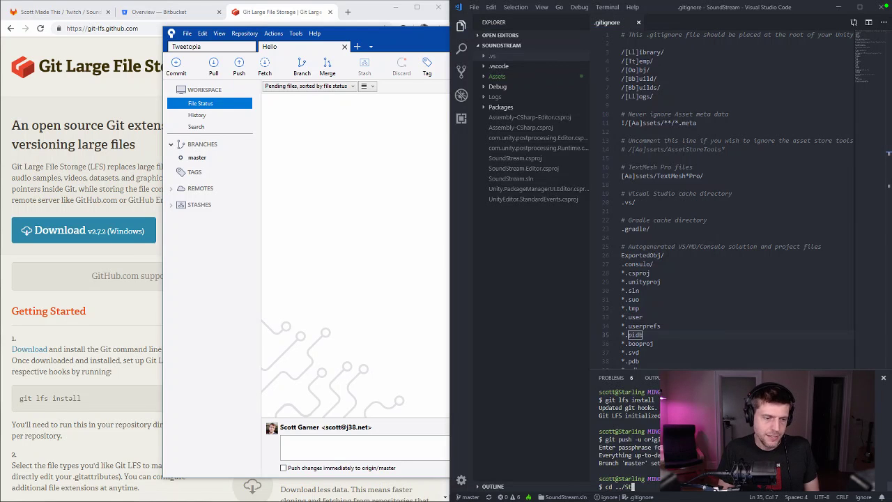
text(rata)
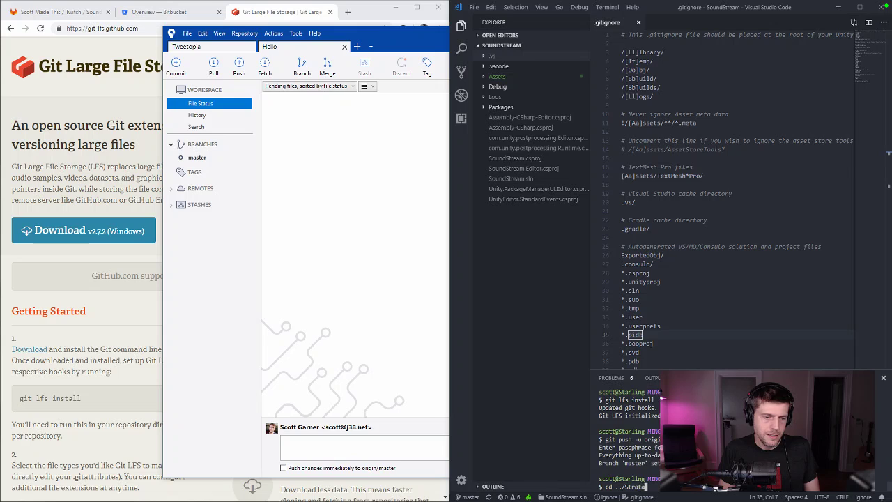
key(Return)
Go up one folder in the terminal, list its contents, and change through ../2018 into Strata/
text(cd ..)
key(Return)
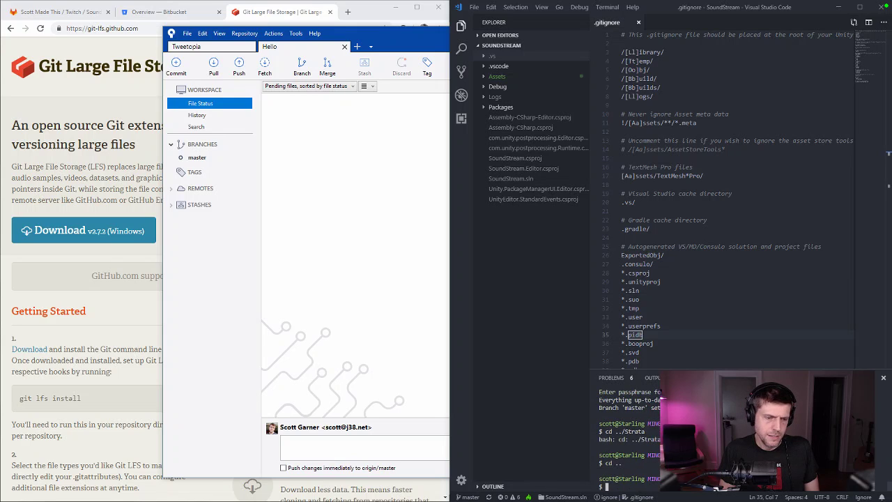
text(dir)
key(Return)
text(cd ../2018)
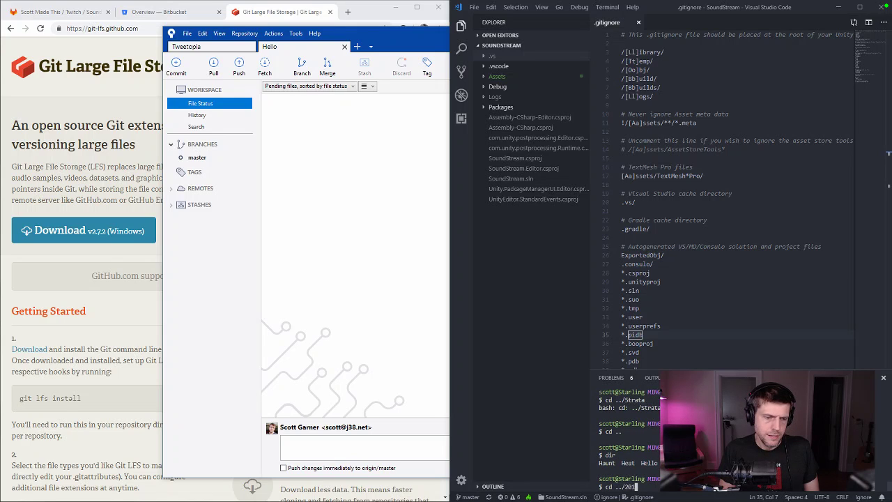
key(Return)
text(cd St)
key(Tab)
key(Return)
Run git lfs install in the Strata folder
text(g)
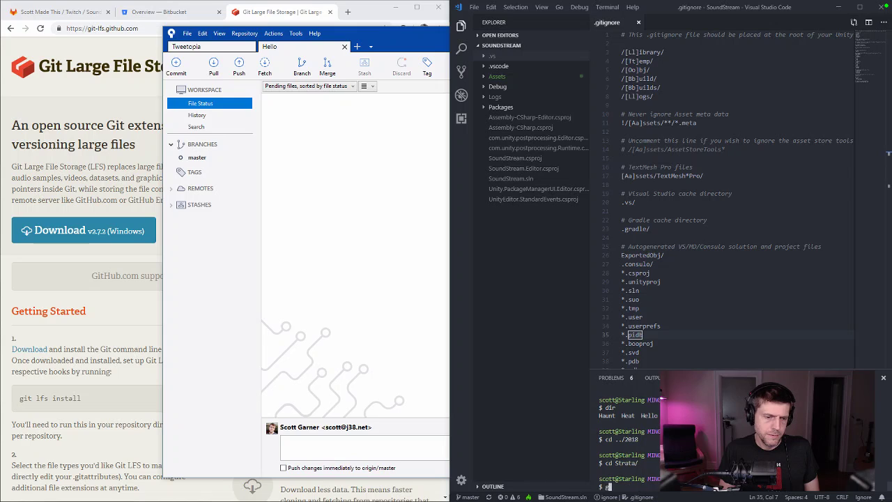
text(it lfs install)
key(Return)
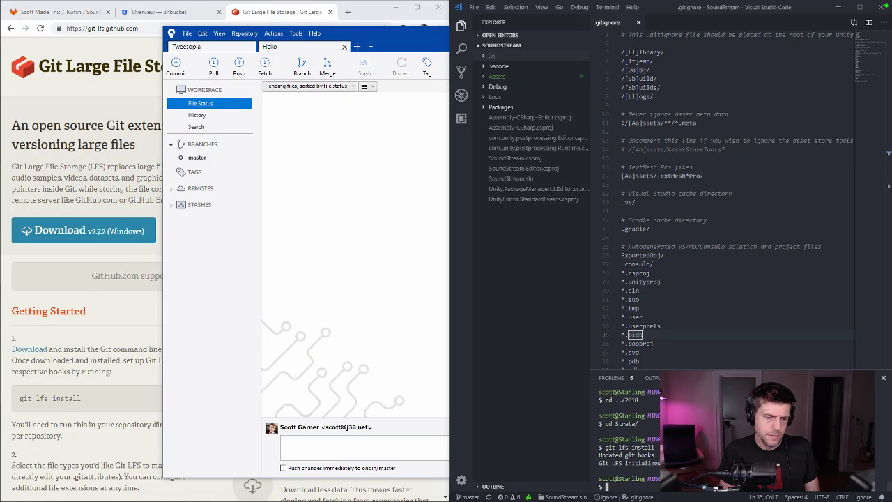
key(BackSpace)
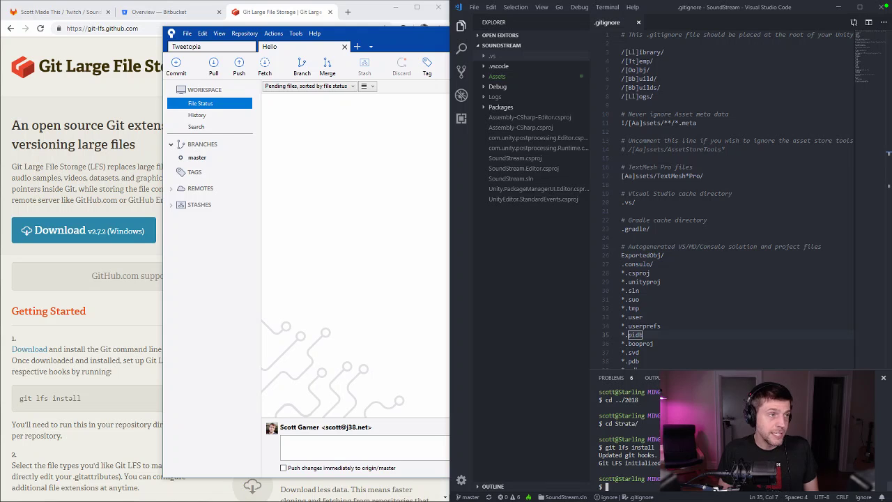
Switch to Sourcetree, open a new tab with the local repositories, and refresh the list
drag(377, 36, 483, 38)
click(351, 34)
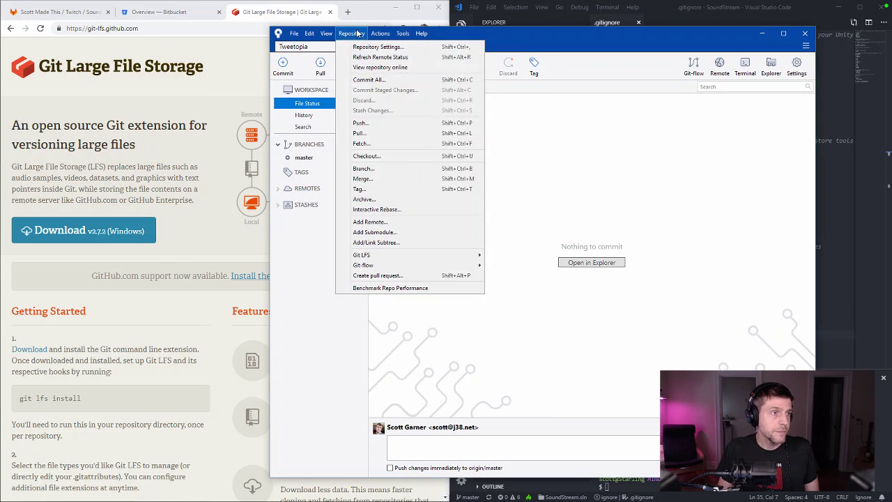
click(574, 189)
click(466, 47)
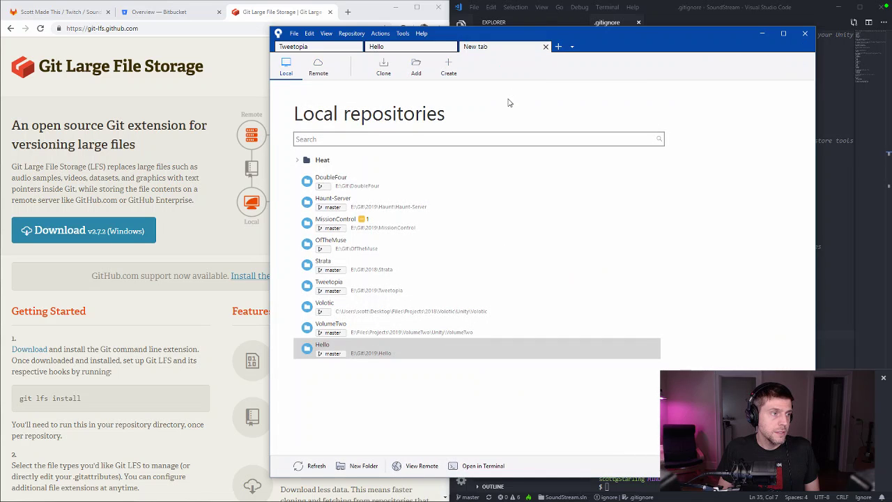
click(318, 467)
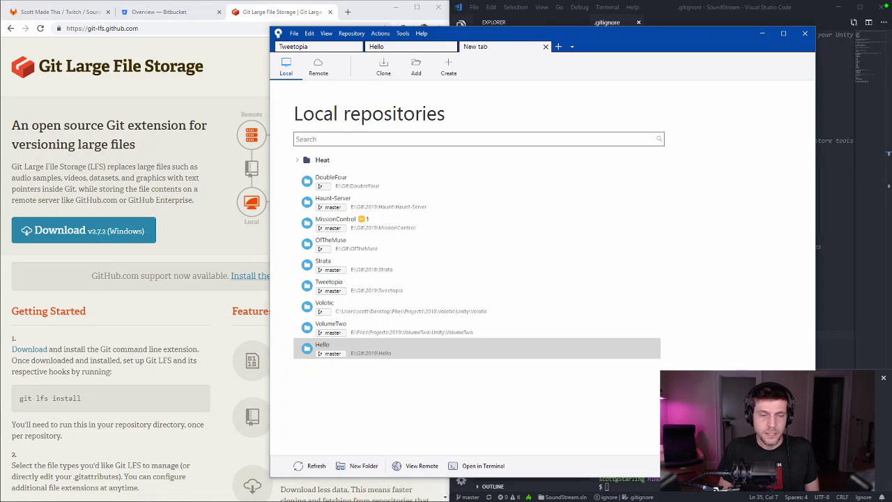
Add the Strata folder from the 2018 folder in File Explorer to Sourcetree's local repositories
drag(220, 275, 437, 237)
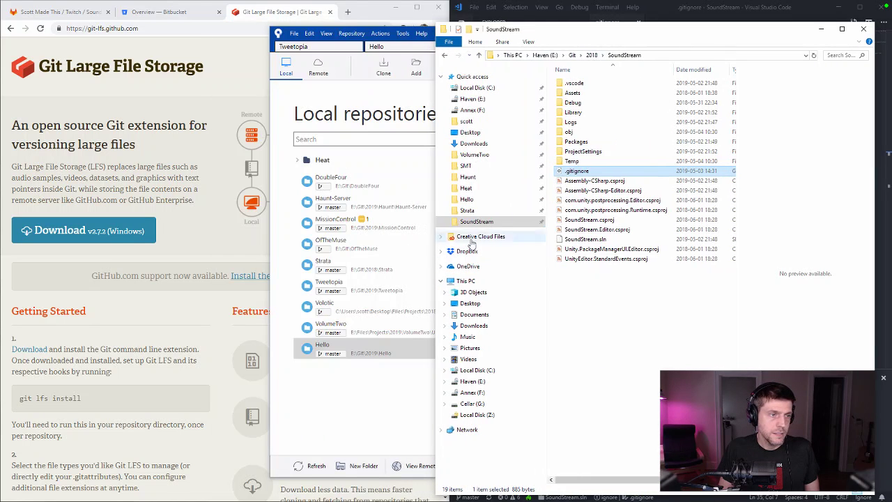
click(592, 55)
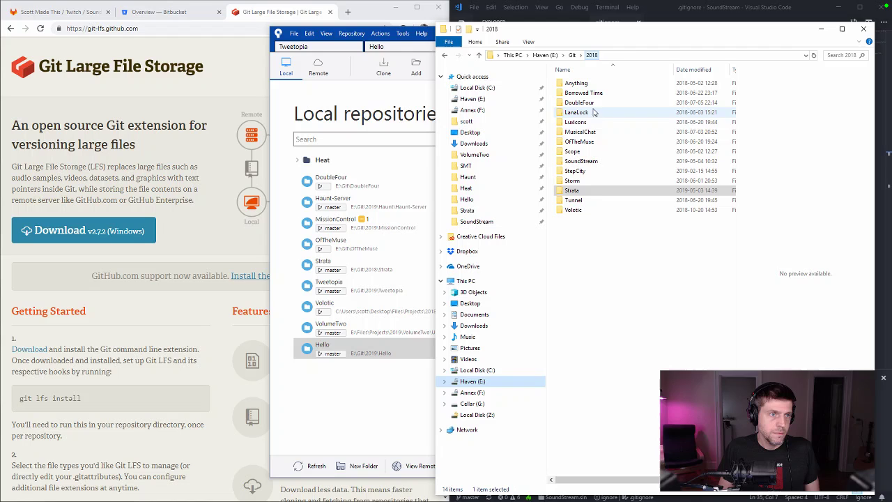
click(576, 191)
drag(578, 193, 377, 442)
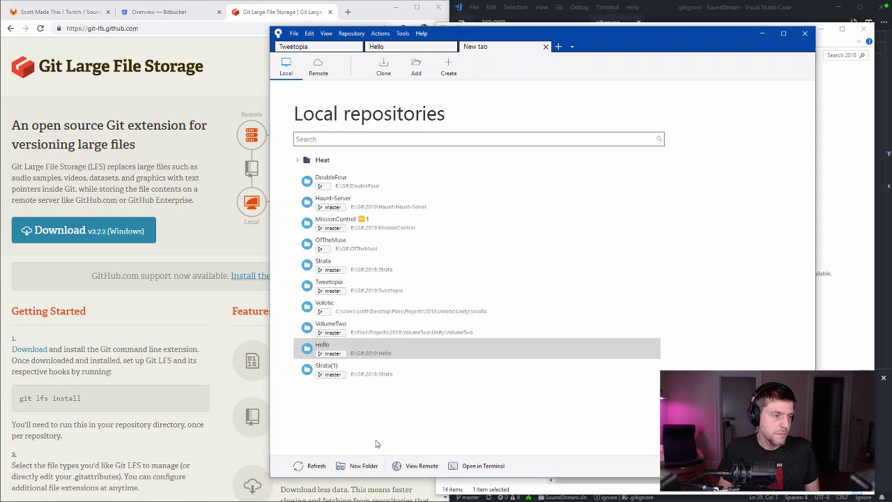
Remove the duplicate Strata(1) bookmark from the local repositories without deleting the repository on disk
click(357, 374)
key(Delete)
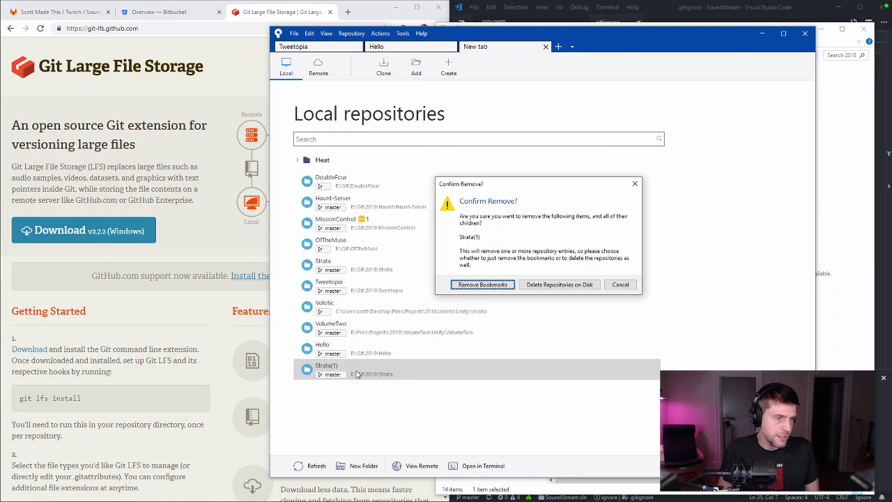
key(Return)
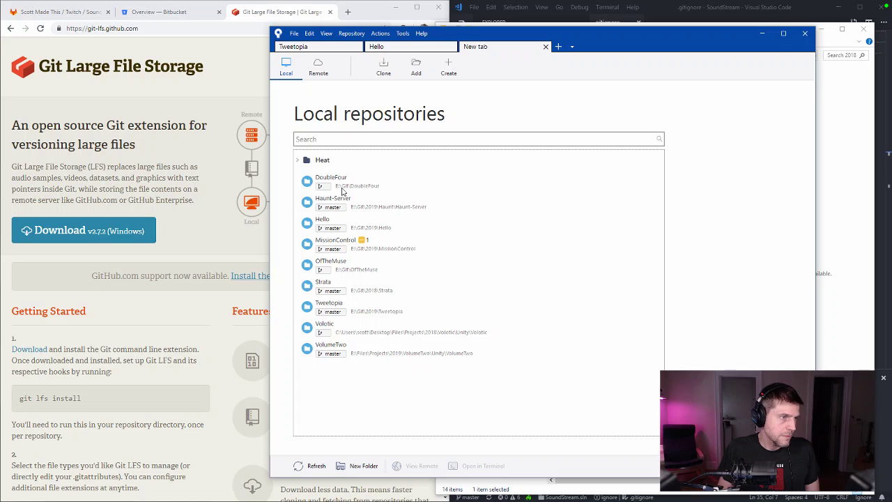
Open the Strata repository and bring up the details of its origin remote in the repository settings
double_click(399, 298)
click(401, 35)
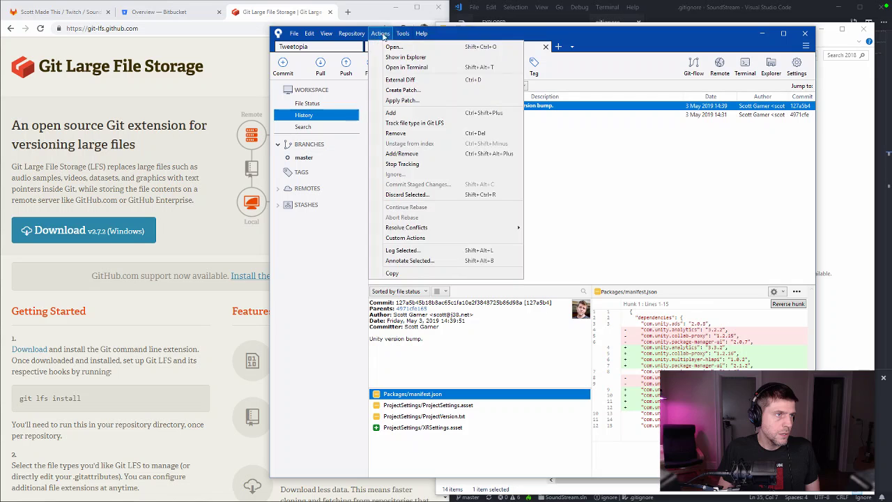
mouse_move(356, 36)
click(377, 47)
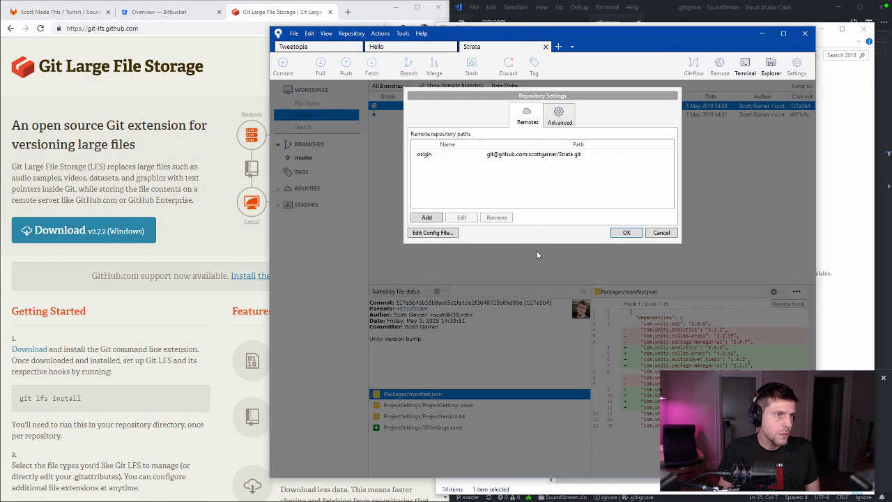
double_click(528, 155)
Switch to the browser and open the Strata project page on GitLab by replacing audiostream with strata in the address
click(126, 94)
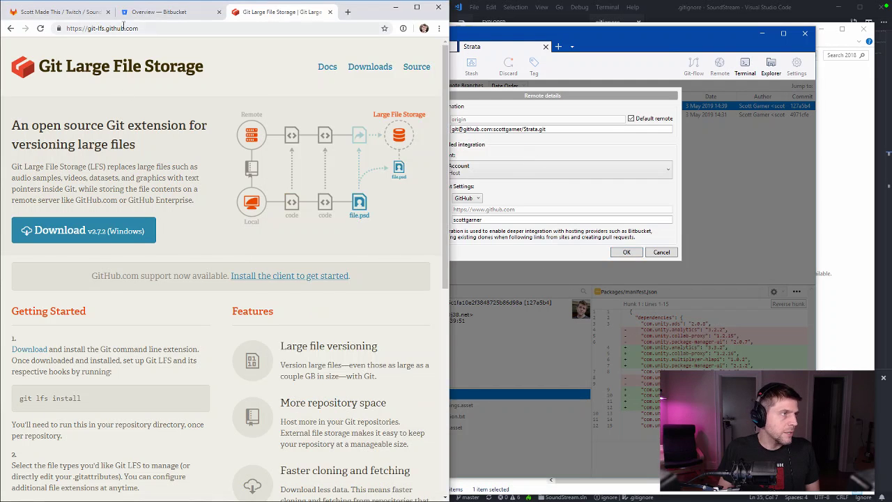
click(72, 12)
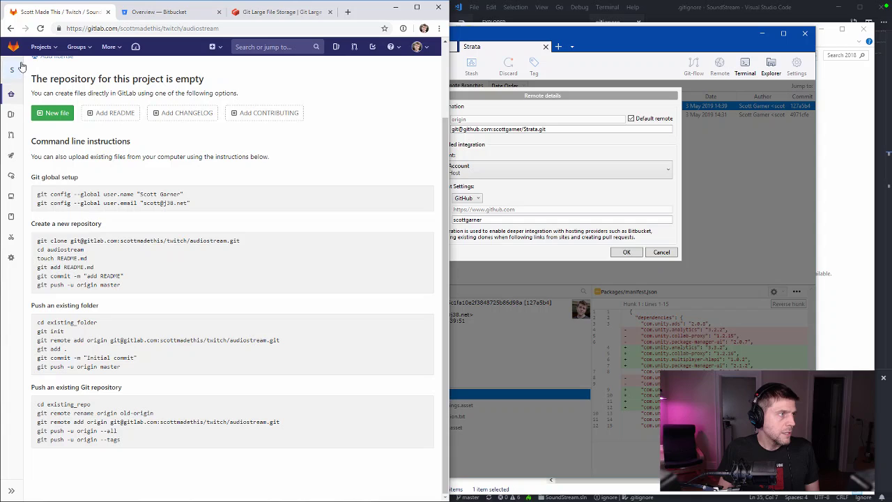
click(195, 28)
double_click(195, 29)
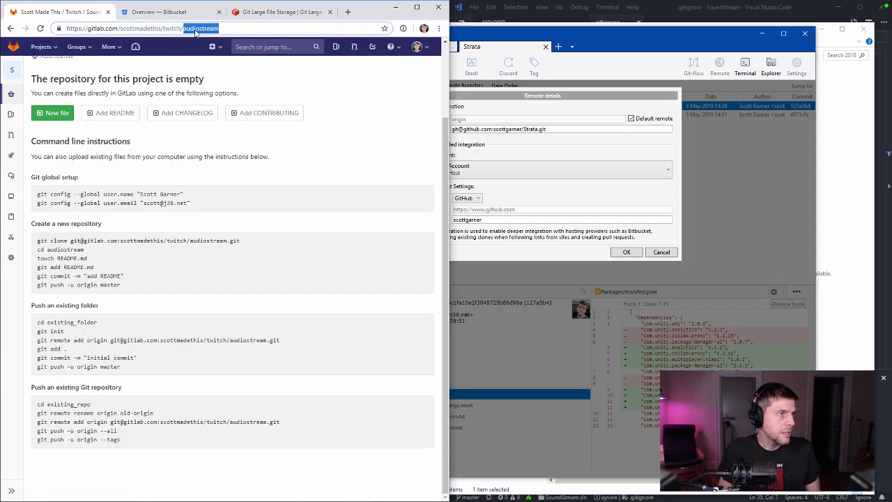
text(strata)
key(Return)
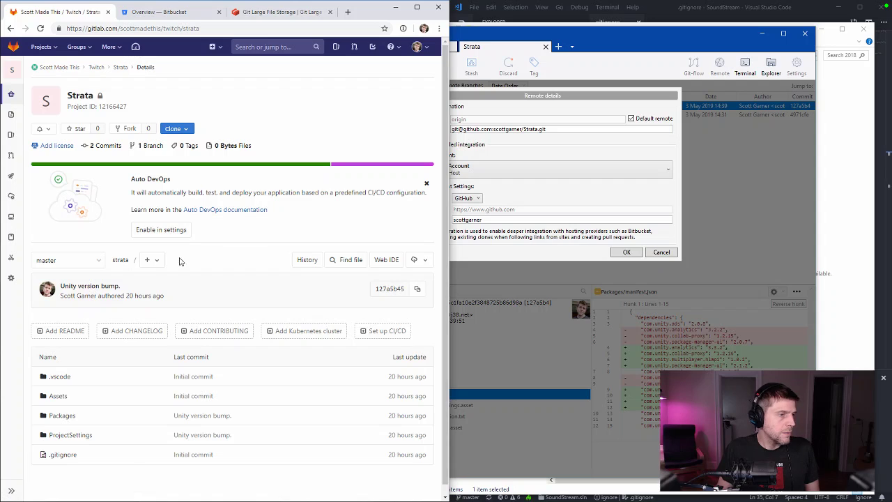
Copy the project's SSH clone address and set it as the URL of Strata's origin remote in Sourcetree
click(188, 128)
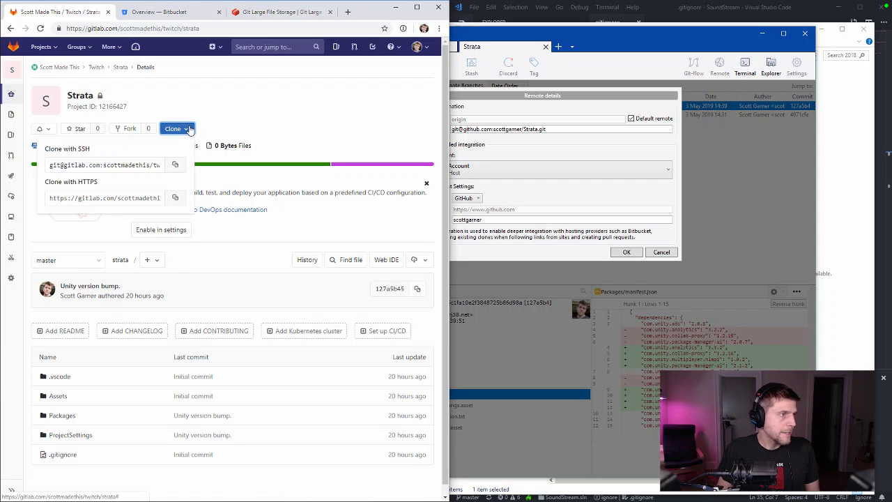
click(105, 165)
key(ctrl+c)
click(568, 128)
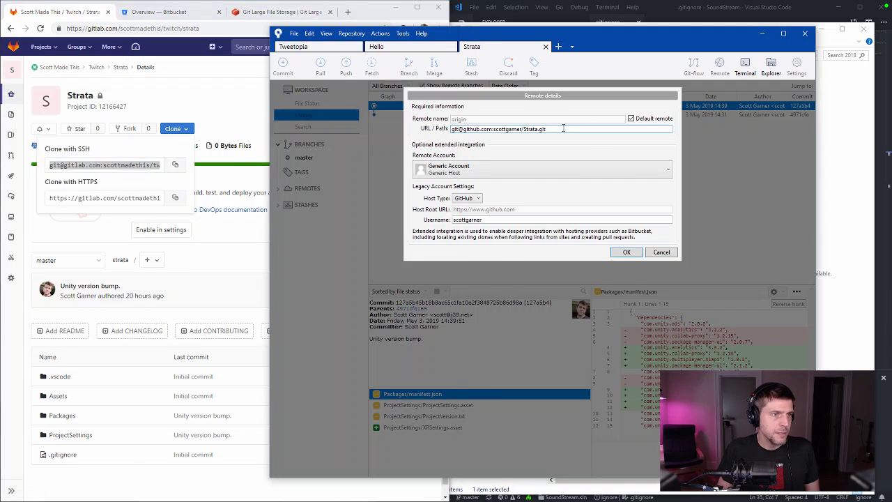
key(ctrl+a)
key(ctrl+v)
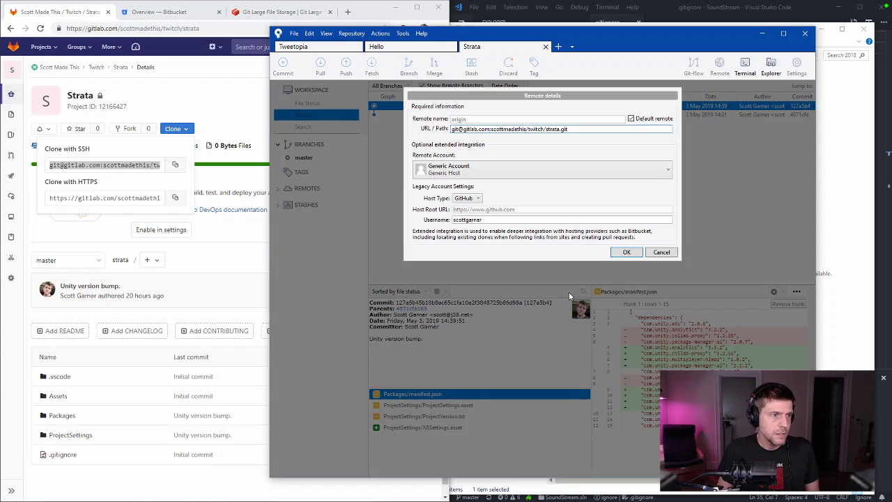
Set the origin remote's host type to Unknown and its remote account to the GitLab account, and save the repository settings
click(476, 198)
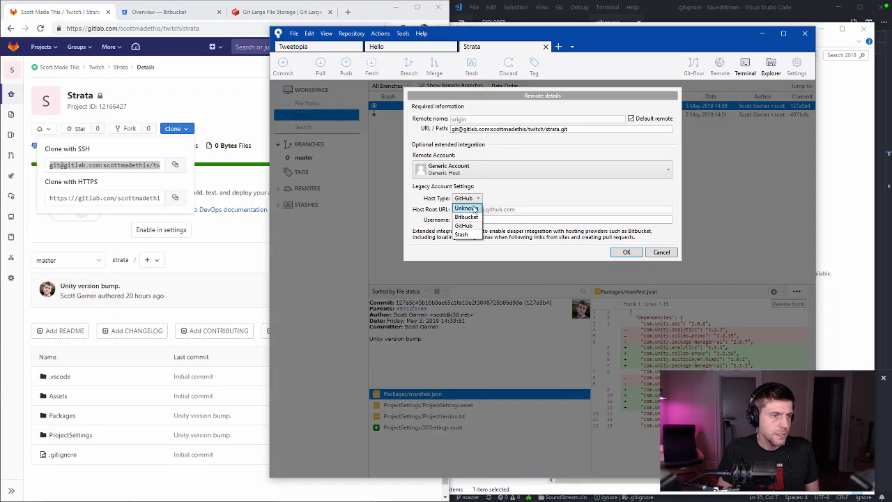
click(475, 208)
click(475, 199)
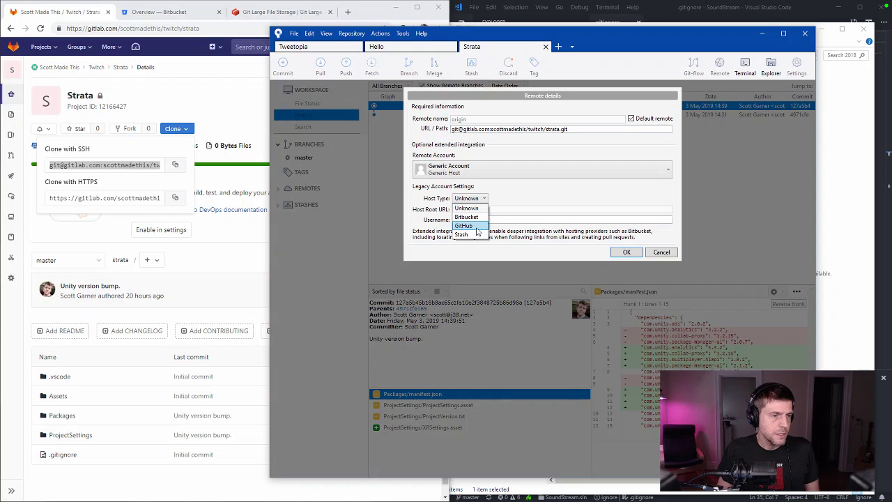
click(530, 195)
click(485, 174)
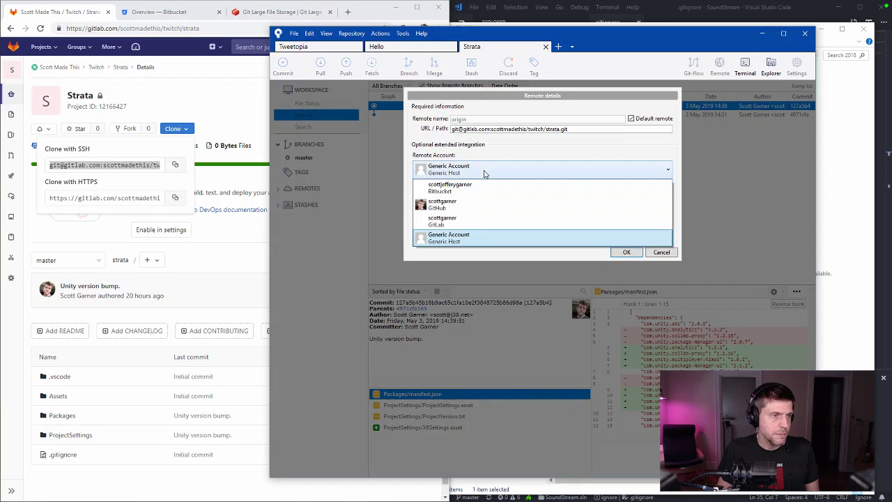
click(488, 221)
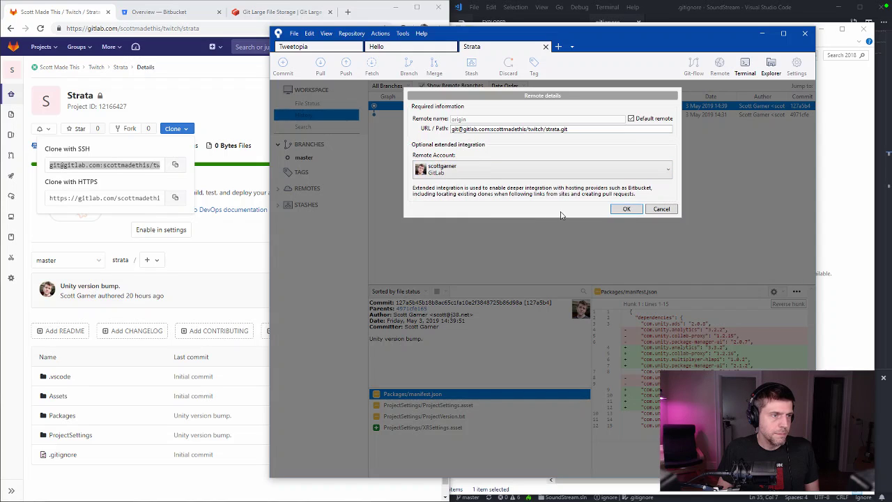
click(627, 209)
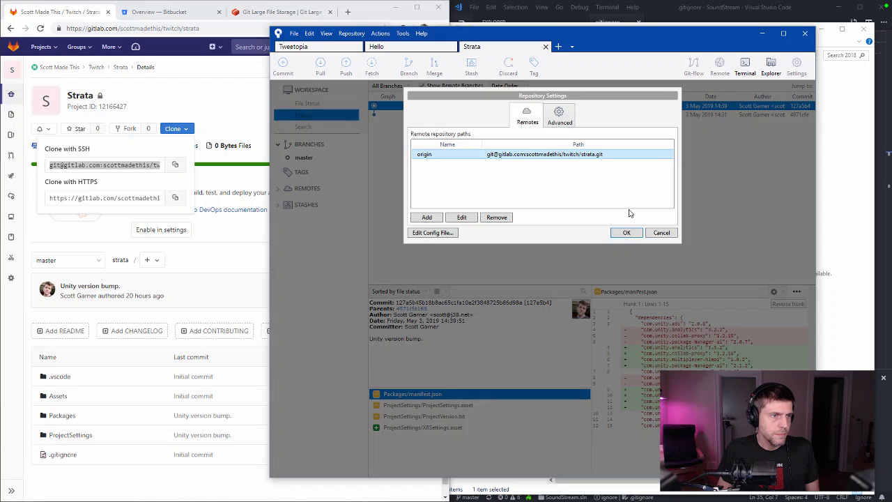
click(627, 233)
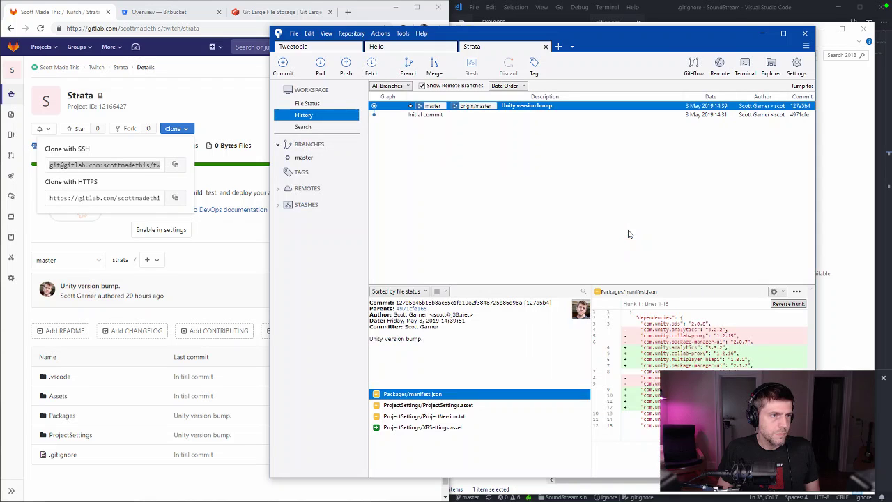
Fetch the Strata repository from its GitLab remote
click(372, 66)
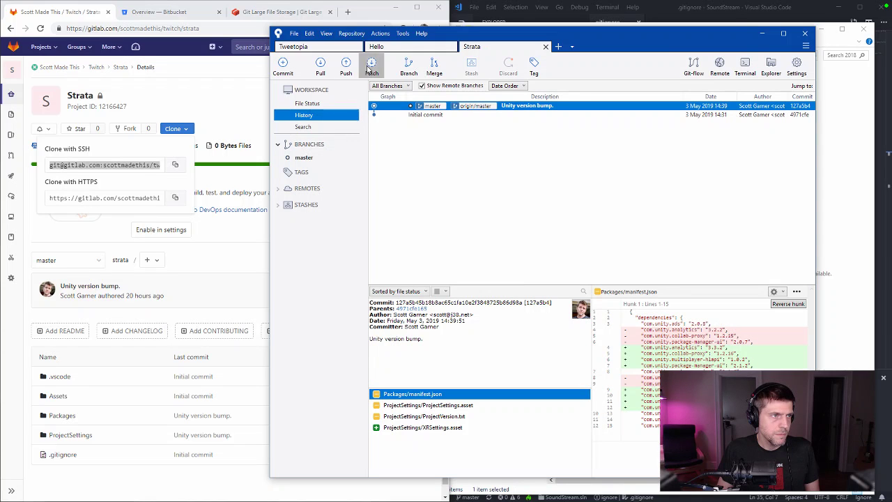
click(580, 135)
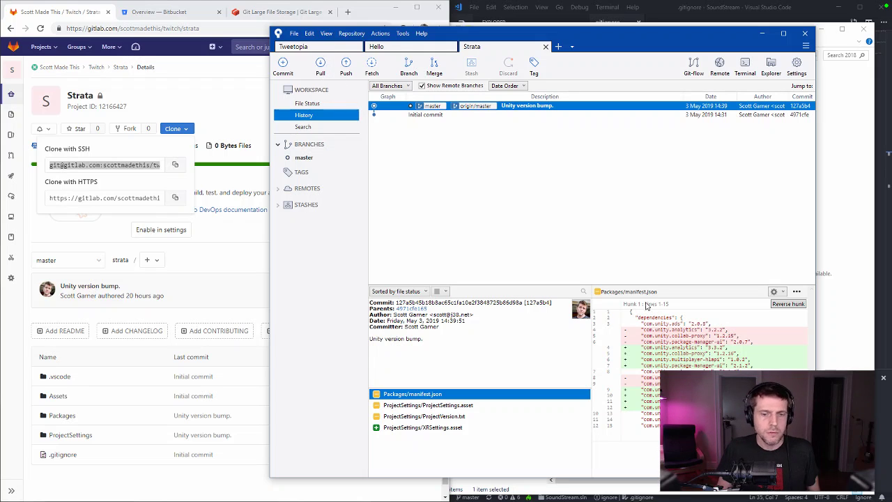
Switch to the Visual Studio Code terminal and run git lfs install again in the Strata folder
key(alt+Tab)
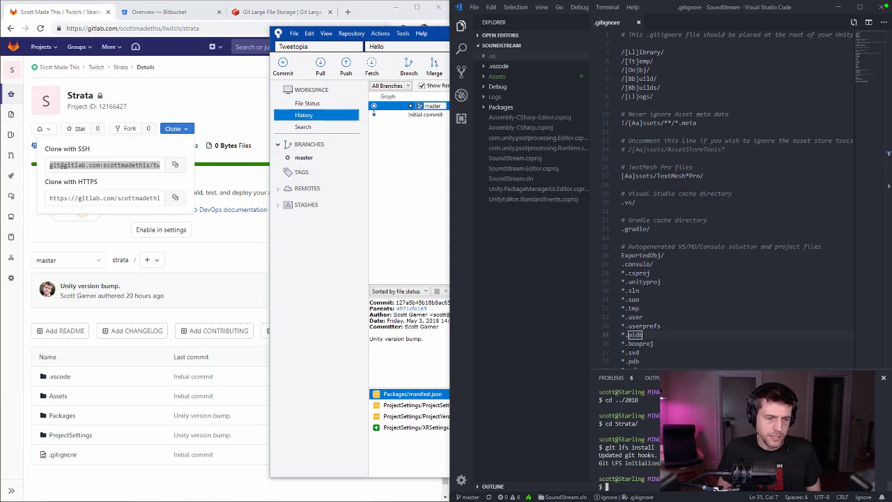
key(Up)
key(Up)
key(Down)
key(Return)
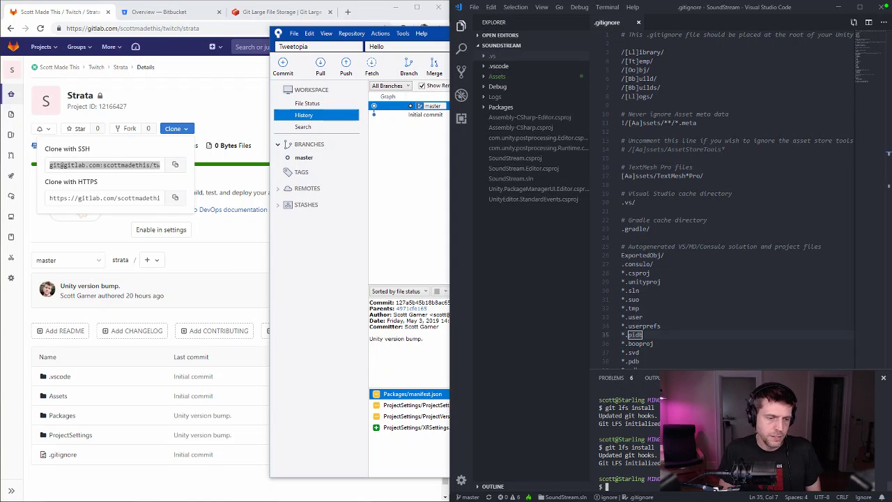
Run git status and git pull for Strata, enter the SSH key passphrase, and clear the terminal
text(git status)
key(Return)
text(git pull)
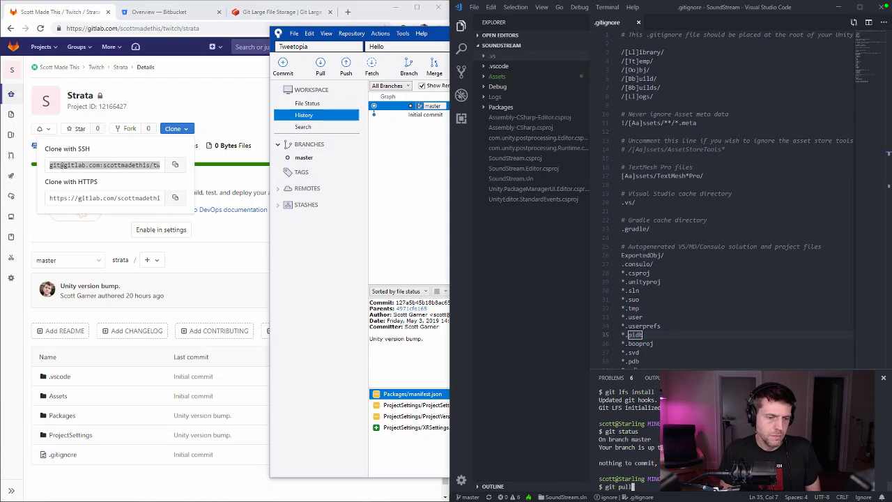
key(Return)
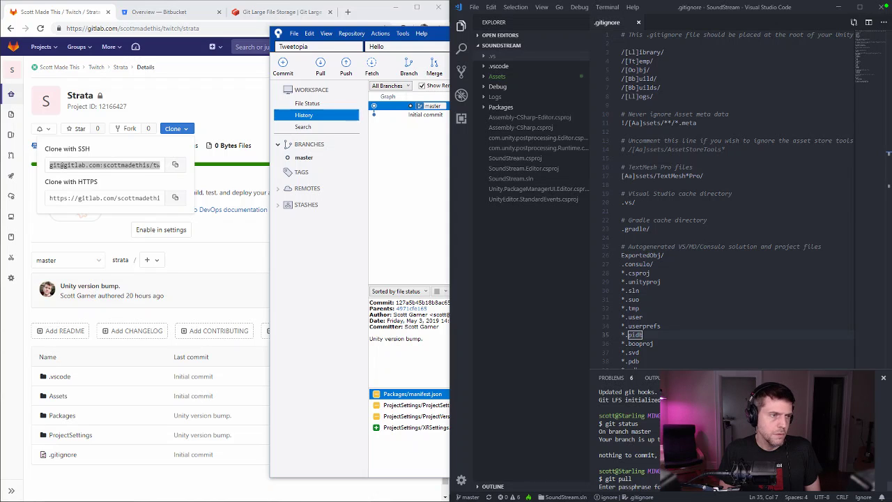
key(Return)
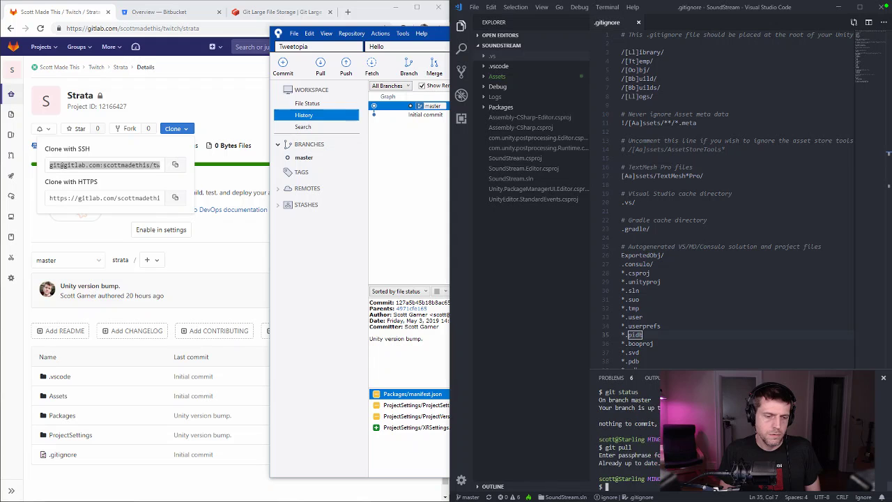
key(ctrl+l)
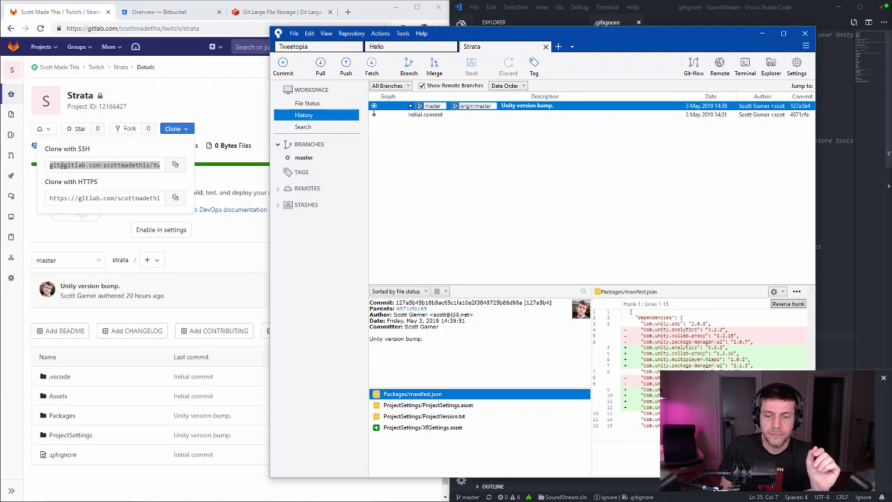
Switch to File Explorer, create a folder named 2017 in E:\Git, and open it
key(alt+Tab)
click(571, 57)
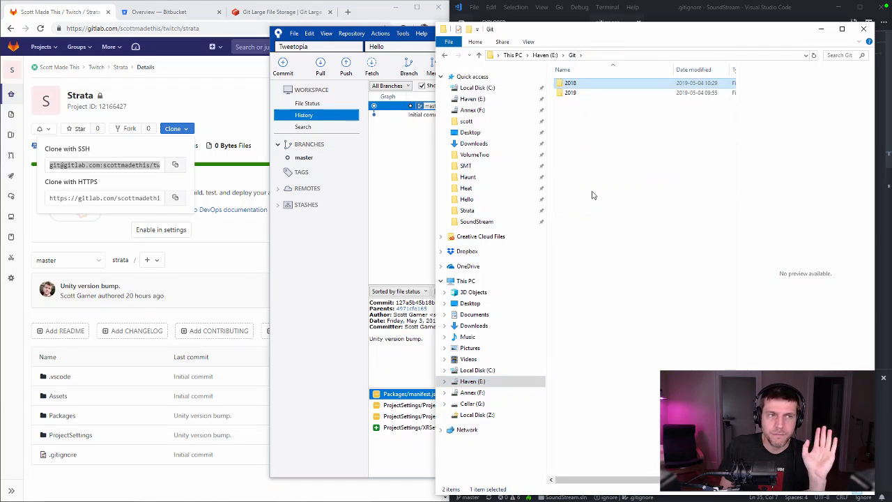
right_click(592, 195)
mouse_move(647, 347)
click(712, 346)
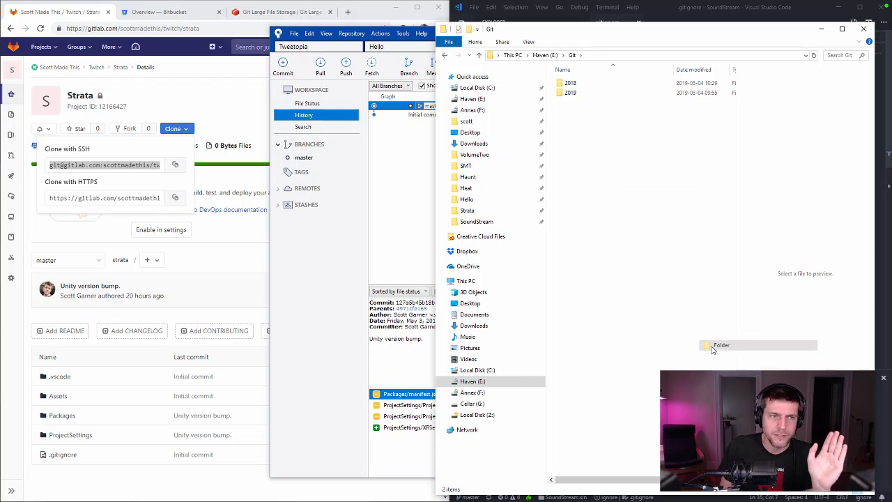
text(201)
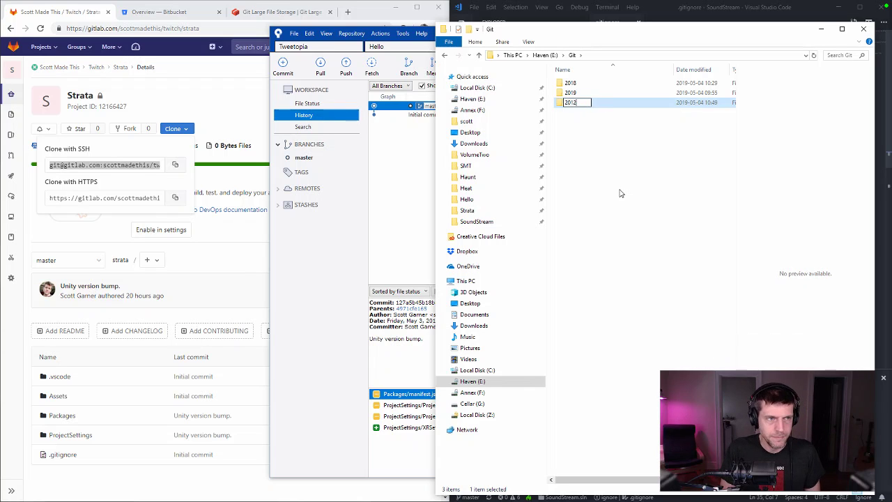
text(7)
key(Return)
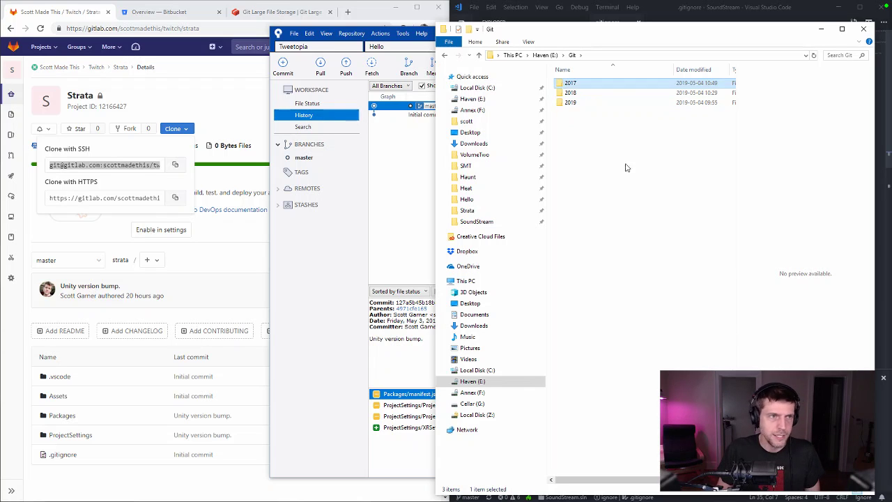
key(Return)
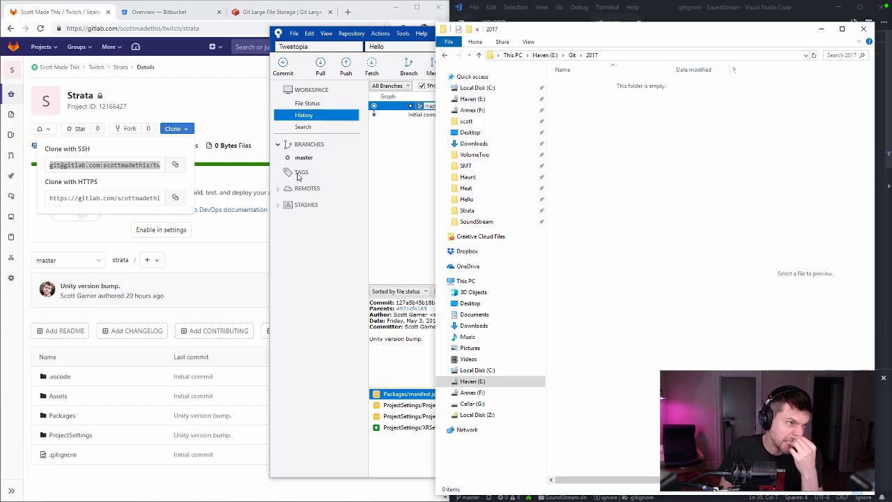
Switch back to Sourcetree and show the remote repositories in a new tab
click(353, 237)
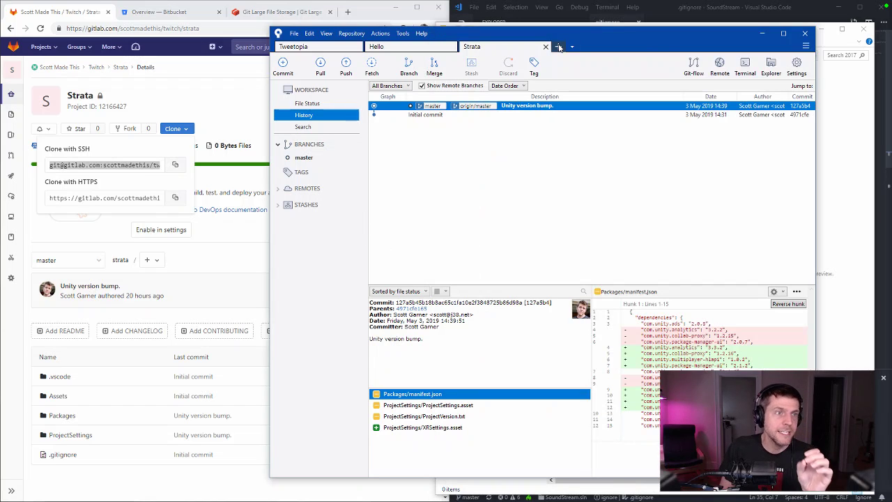
key(ctrl+t)
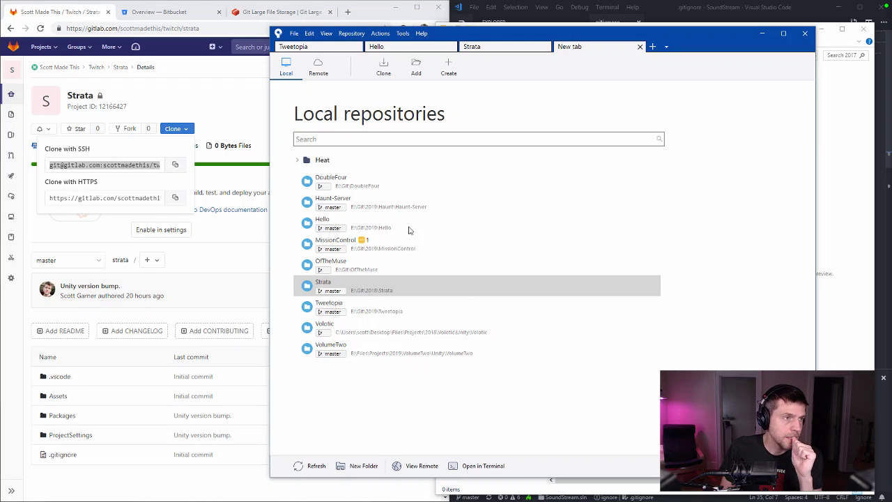
click(318, 66)
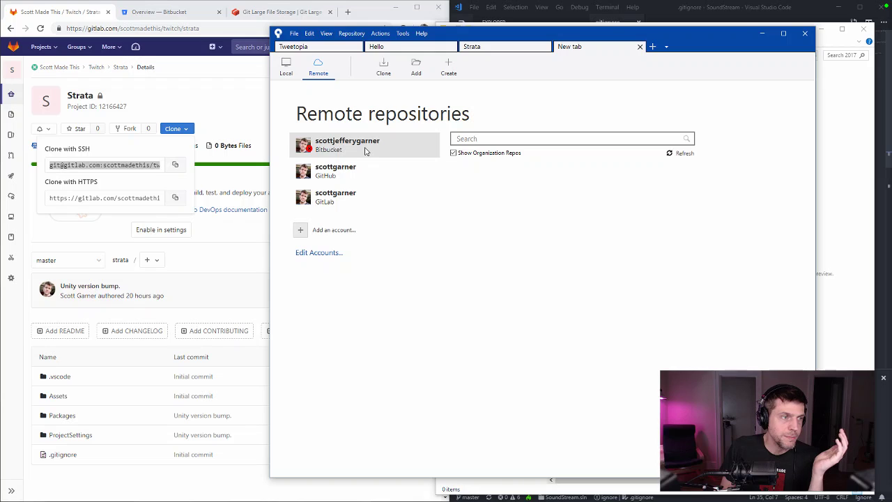
Edit the Bitbucket hosting account, setting its preferred protocol to SSH and refreshing its OAuth token, and save the account
right_click(350, 147)
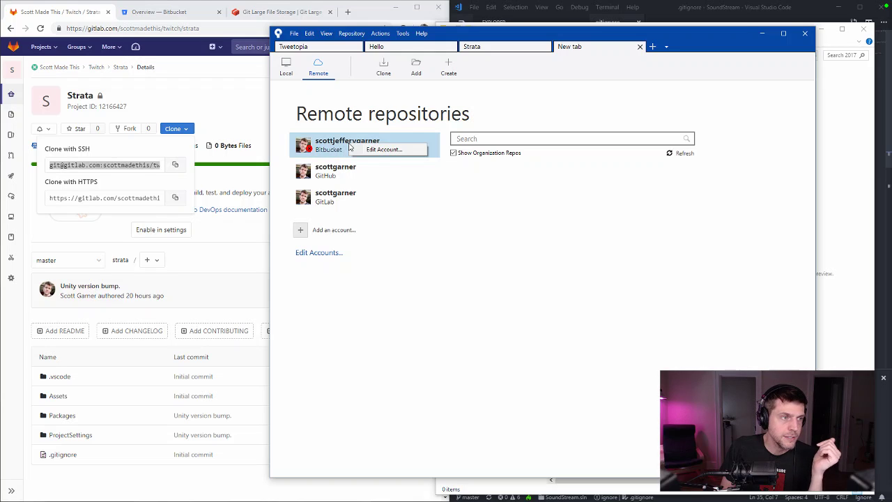
click(378, 151)
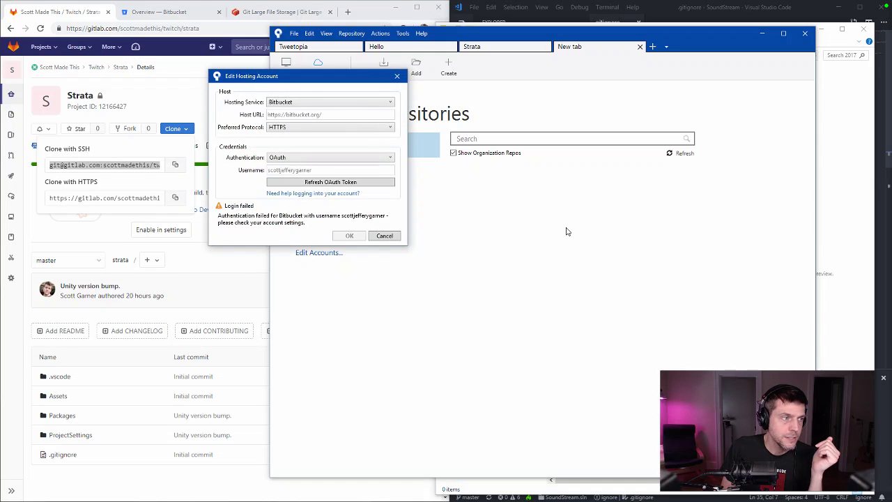
click(334, 182)
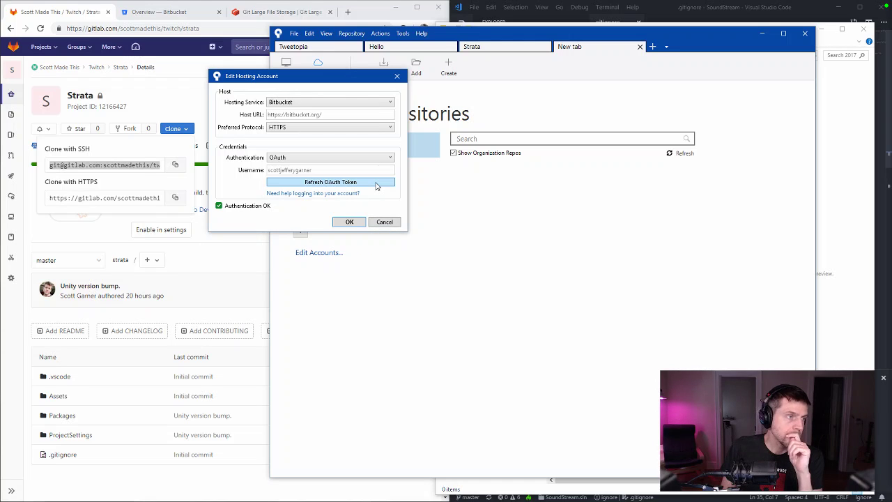
click(360, 128)
click(349, 145)
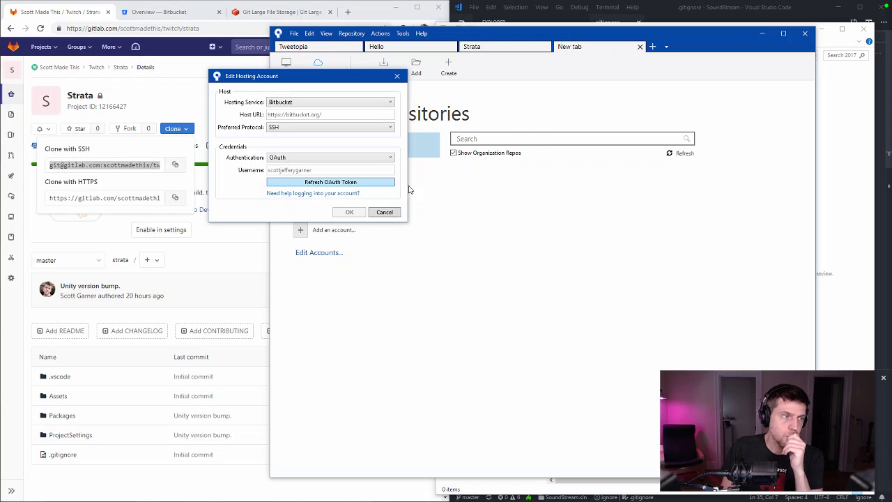
click(341, 182)
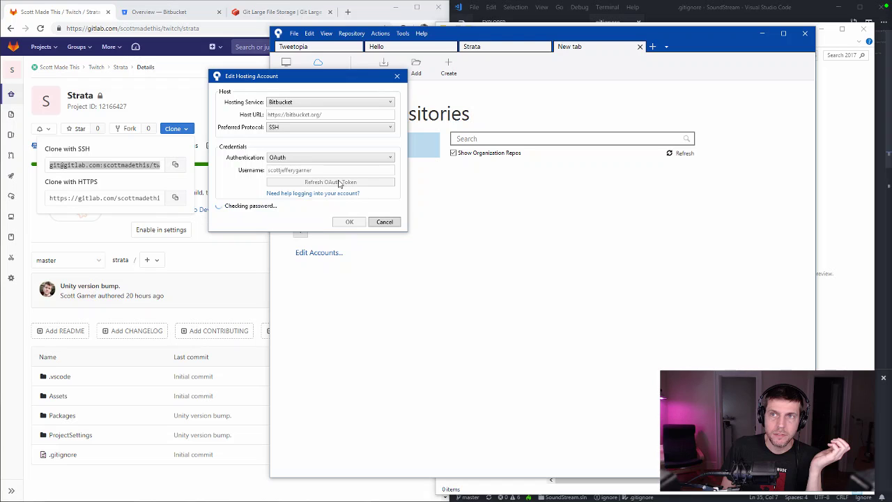
click(352, 222)
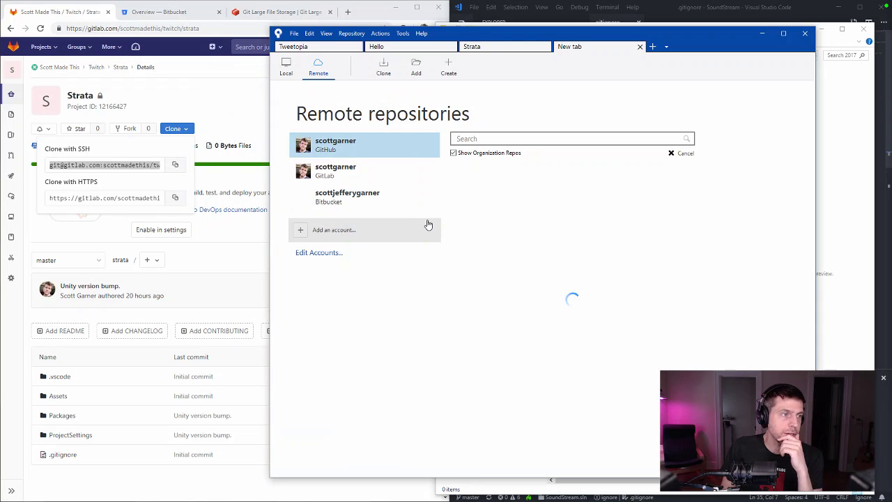